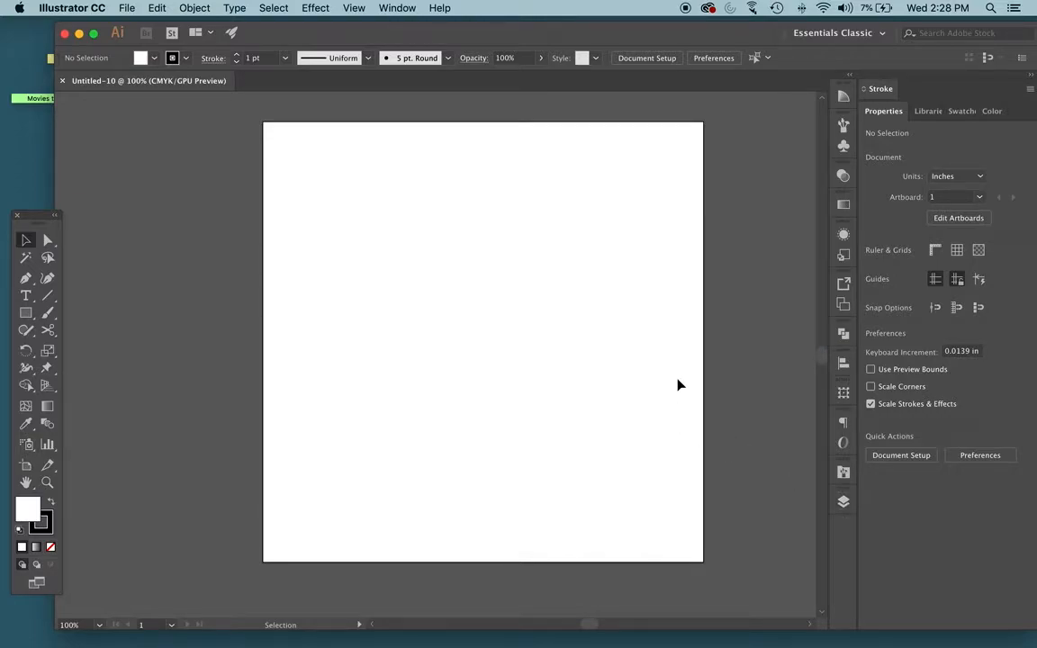
Place the desktop photo andre-3000-mothers-day-new-track-696x442.jpg into the Illustrator document
{"action": "key", "text": "F11"}
{"action": "left_click", "coordinate": [532, 381]}
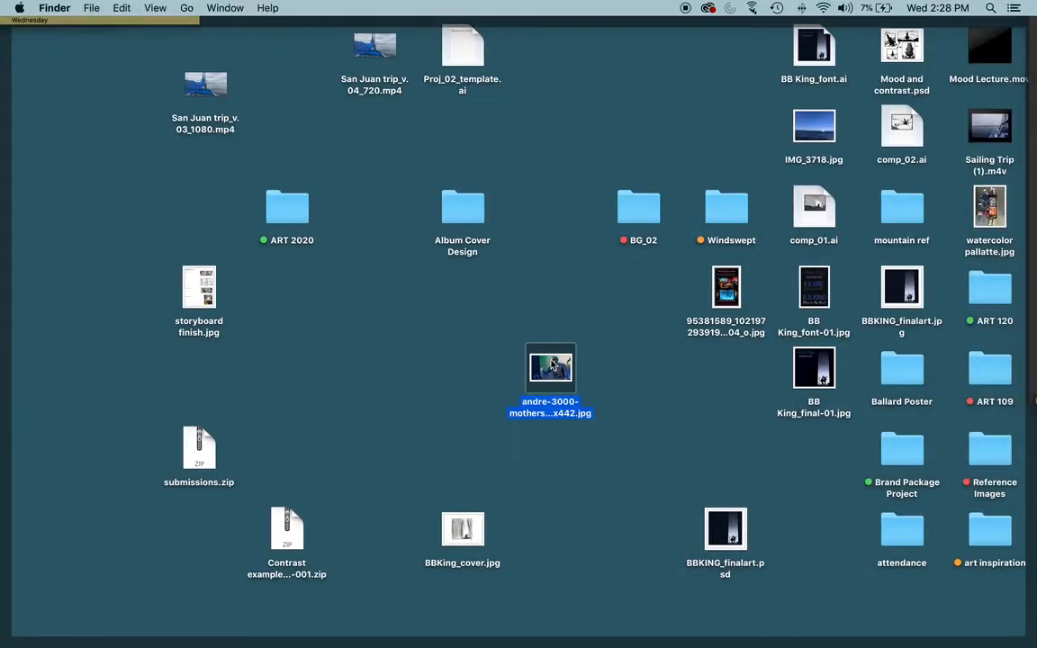
{"action": "key", "text": "space"}
{"action": "key", "text": "space"}
{"action": "key", "text": "space"}
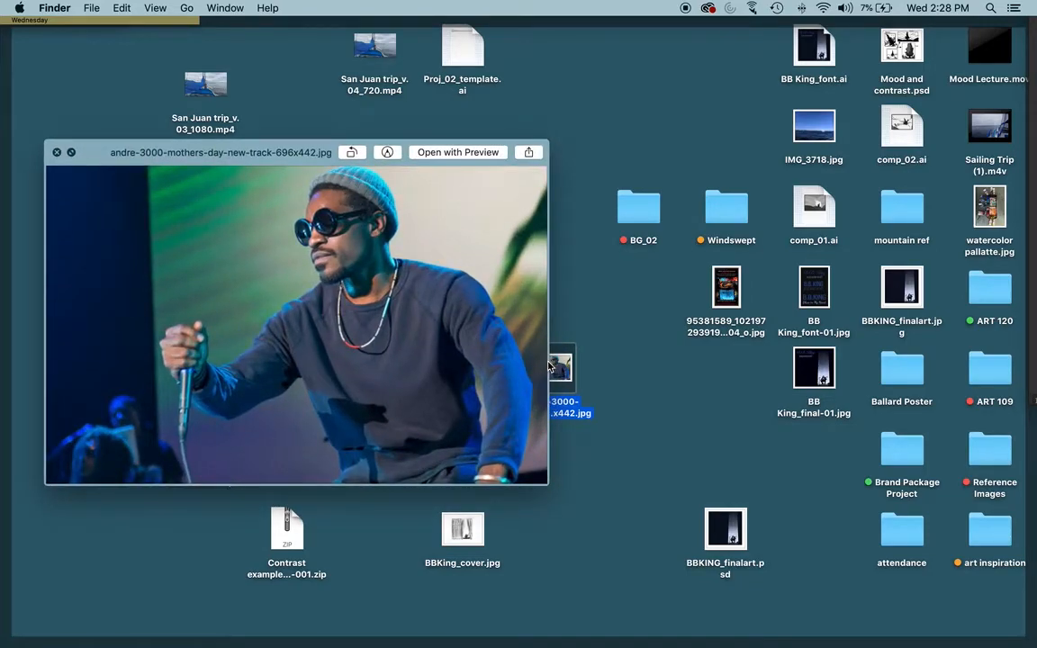
{"action": "key", "text": "space"}
{"action": "left_click_drag", "start_coordinate": [550, 365], "coordinate": [501, 379]}
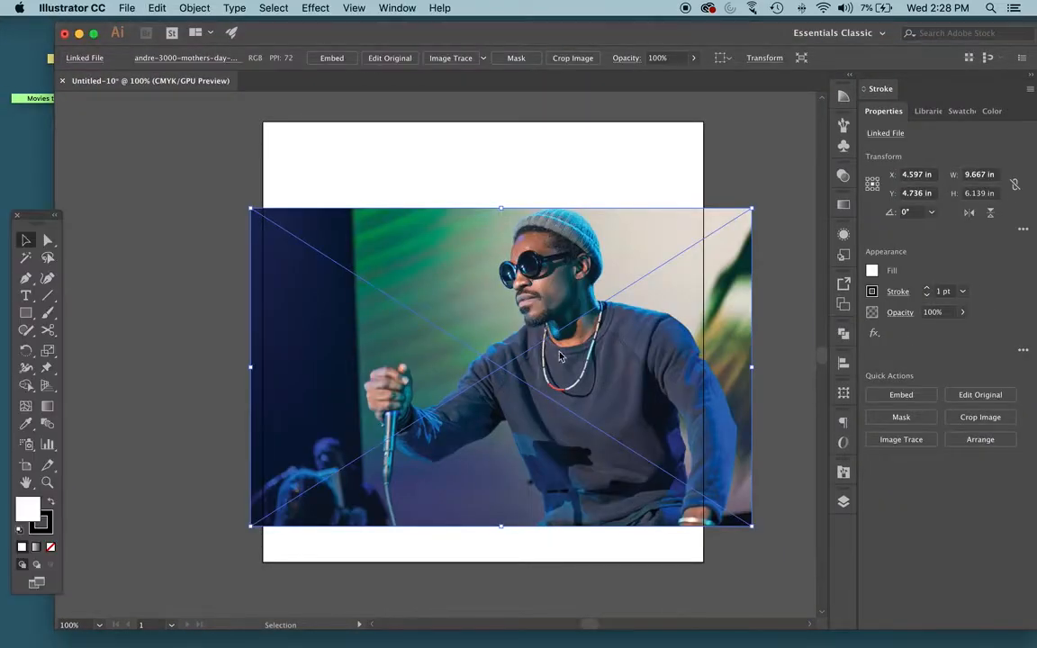
Enlarge the photo proportionally to about 13.6 in wide and position it so the head and torso fill the artboard
{"action": "left_click_drag", "start_coordinate": [588, 372], "coordinate": [481, 404]}
{"action": "left_click_drag", "start_coordinate": [645, 239], "coordinate": [757, 110]}
{"action": "left_click_drag", "start_coordinate": [476, 207], "coordinate": [482, 258]}
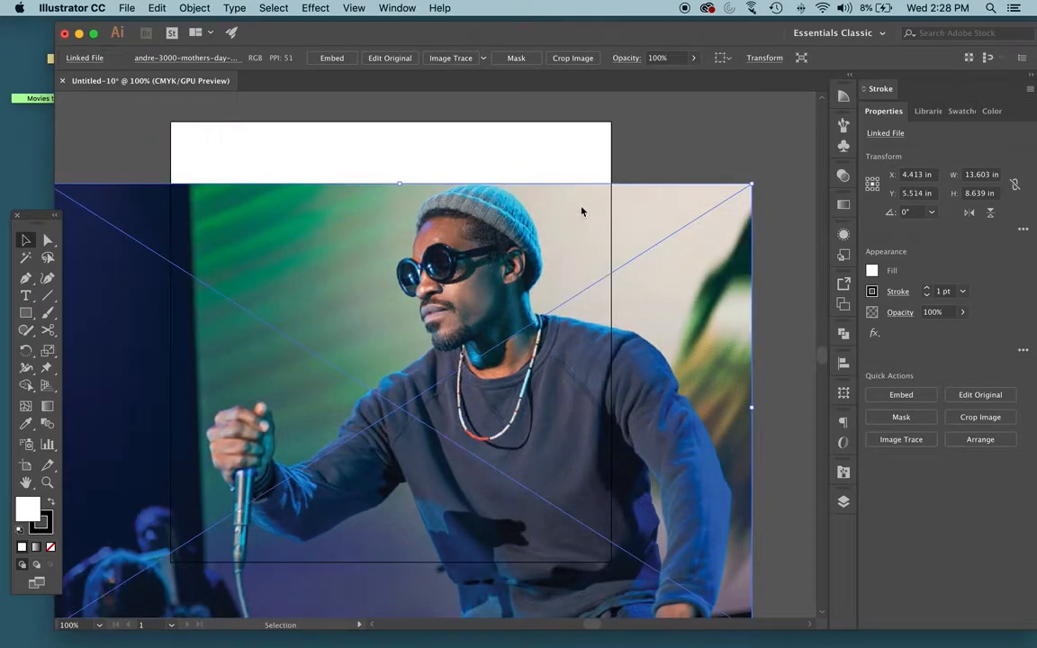
Turn the photo's Layer 1 into a template layer and add a new layer above it
{"action": "left_click", "coordinate": [843, 502]}
{"action": "left_click", "coordinate": [840, 503]}
{"action": "left_click", "coordinate": [844, 503]}
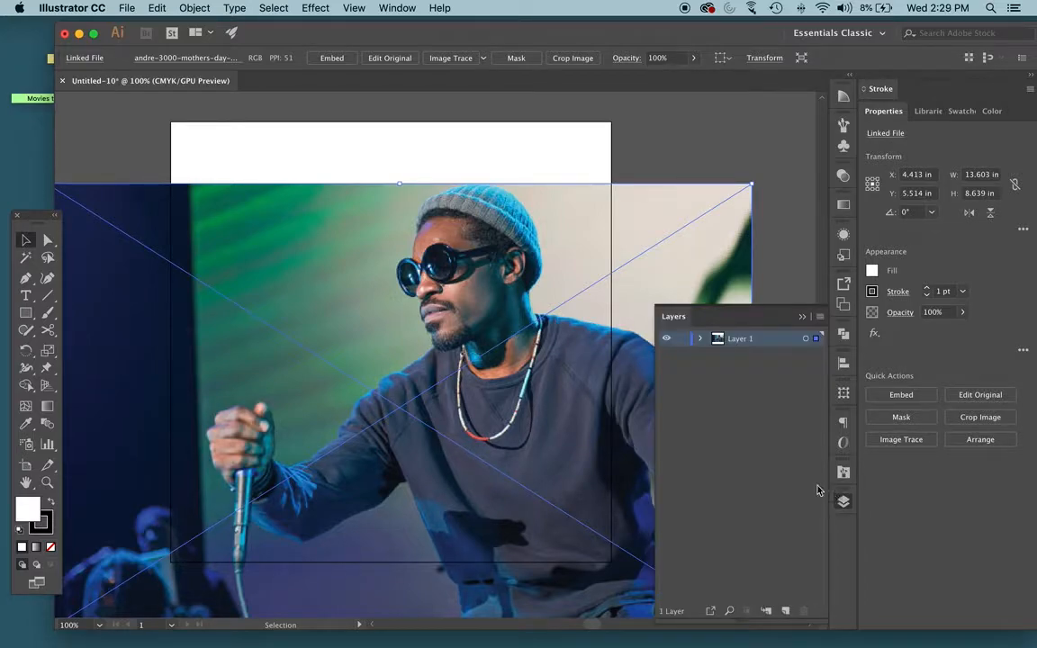
{"action": "left_click", "coordinate": [396, 8]}
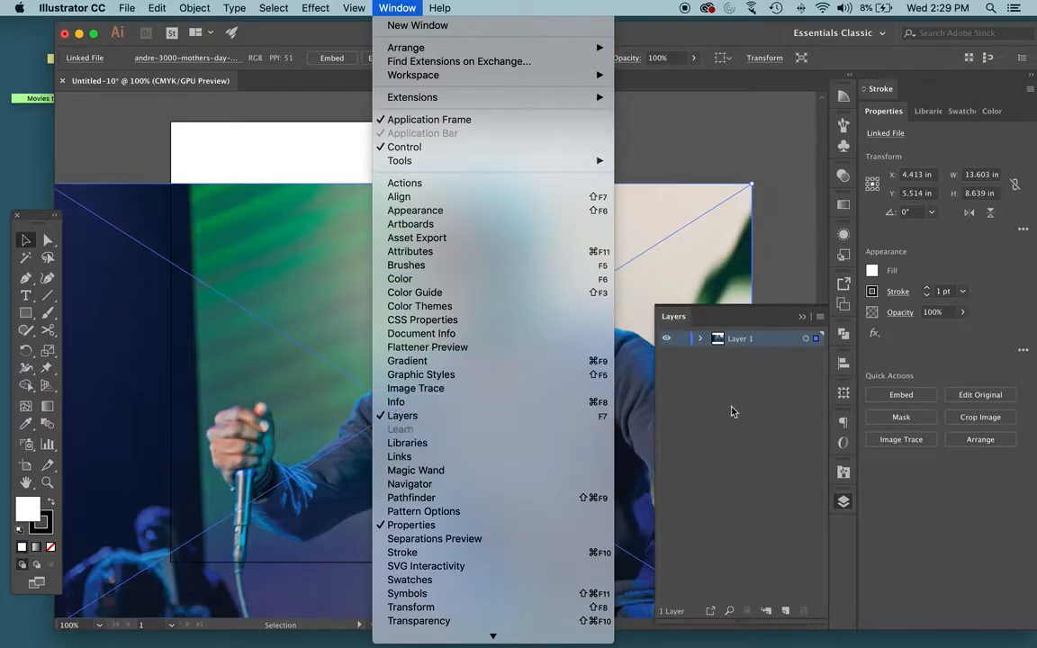
{"action": "left_click", "coordinate": [729, 349]}
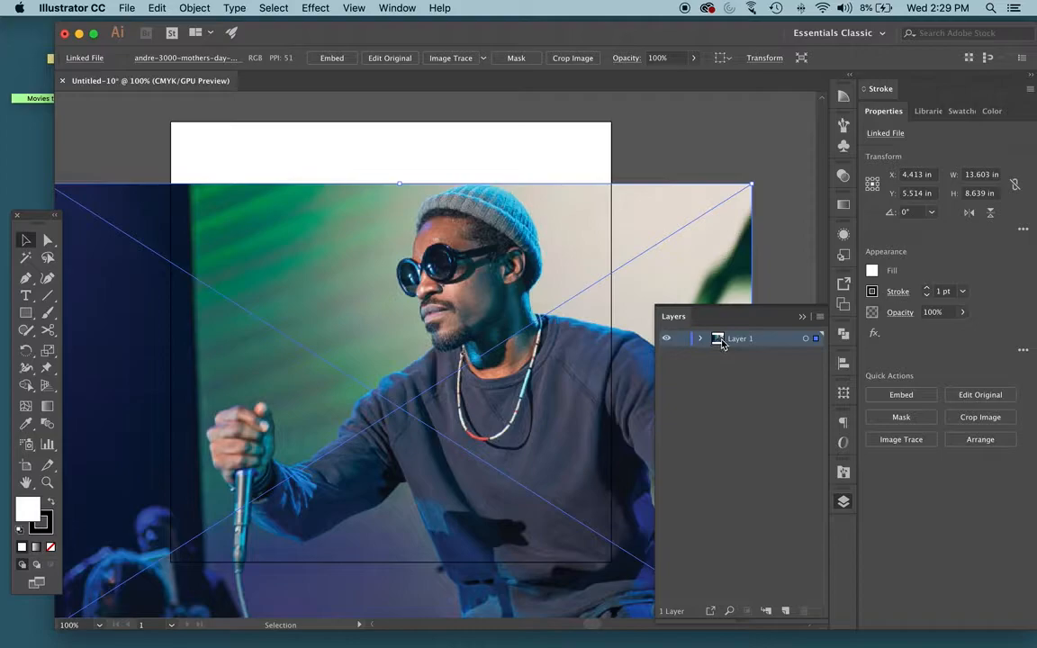
{"action": "double_click", "coordinate": [722, 345]}
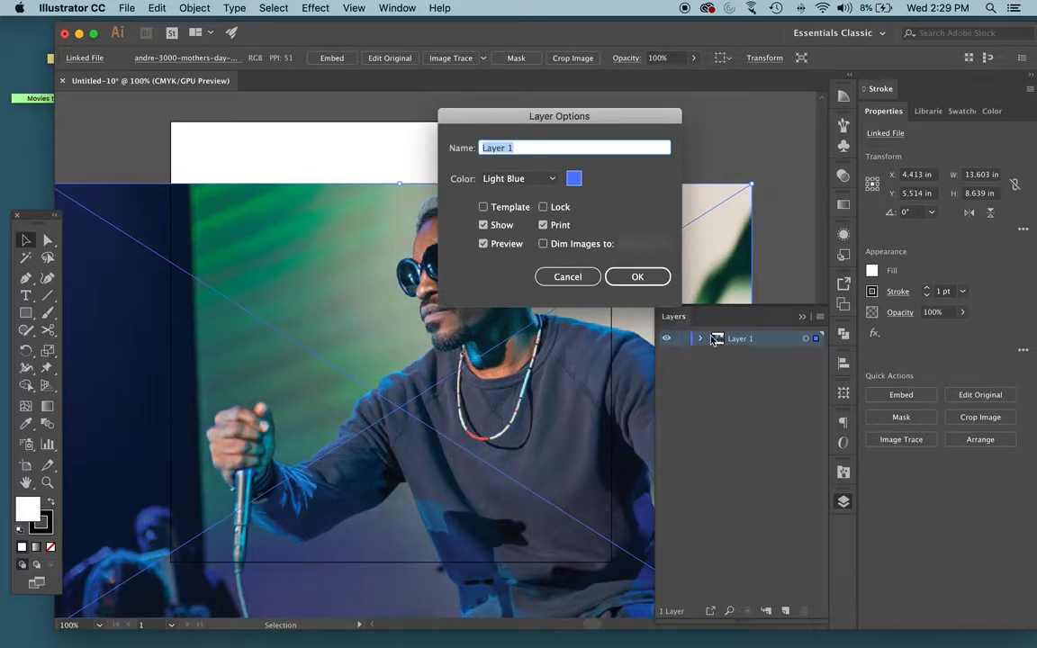
{"action": "left_click", "coordinate": [497, 207]}
{"action": "left_click", "coordinate": [637, 277]}
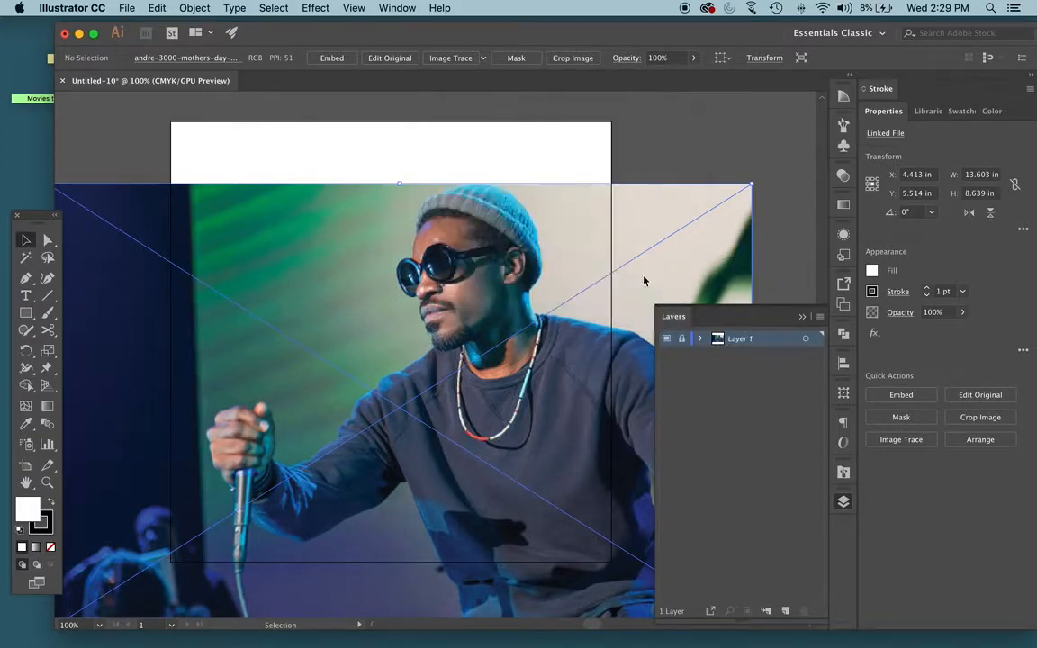
{"action": "left_click", "coordinate": [786, 611]}
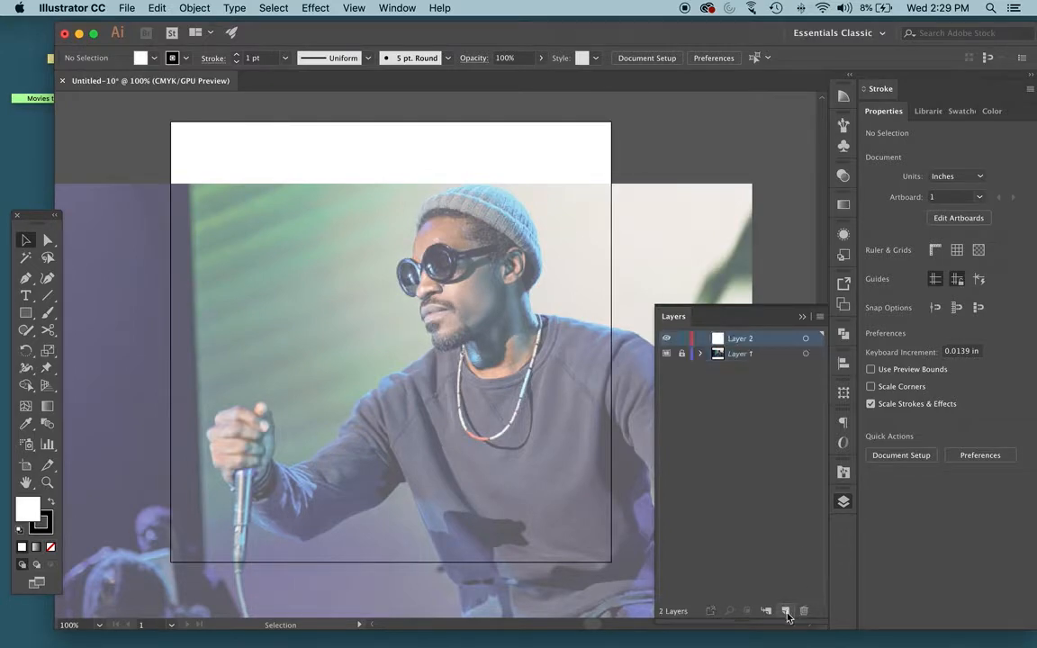
With the Pen tool, trace the top of the sunglasses from the temple arm over the near lens to the bridge
{"action": "key", "text": "super+plus"}
{"action": "key", "text": "super+plus"}
{"action": "key", "text": "space"}
{"action": "left_click_drag", "start_coordinate": [537, 222], "coordinate": [359, 328]}
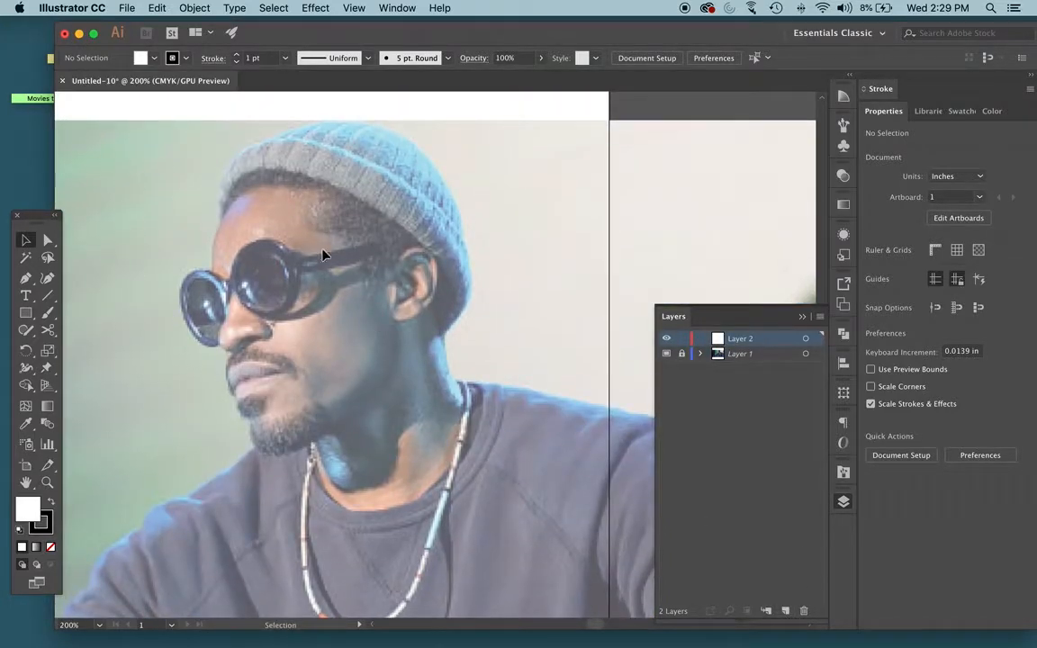
{"action": "left_click", "coordinate": [26, 278]}
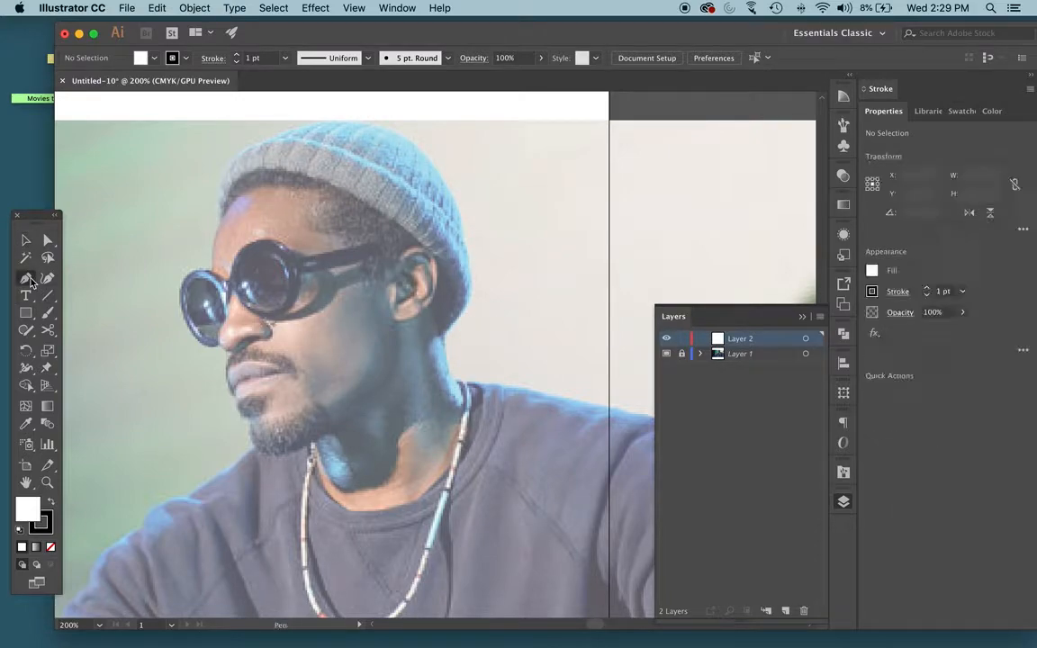
{"action": "left_click", "coordinate": [385, 243]}
{"action": "left_click", "coordinate": [301, 258]}
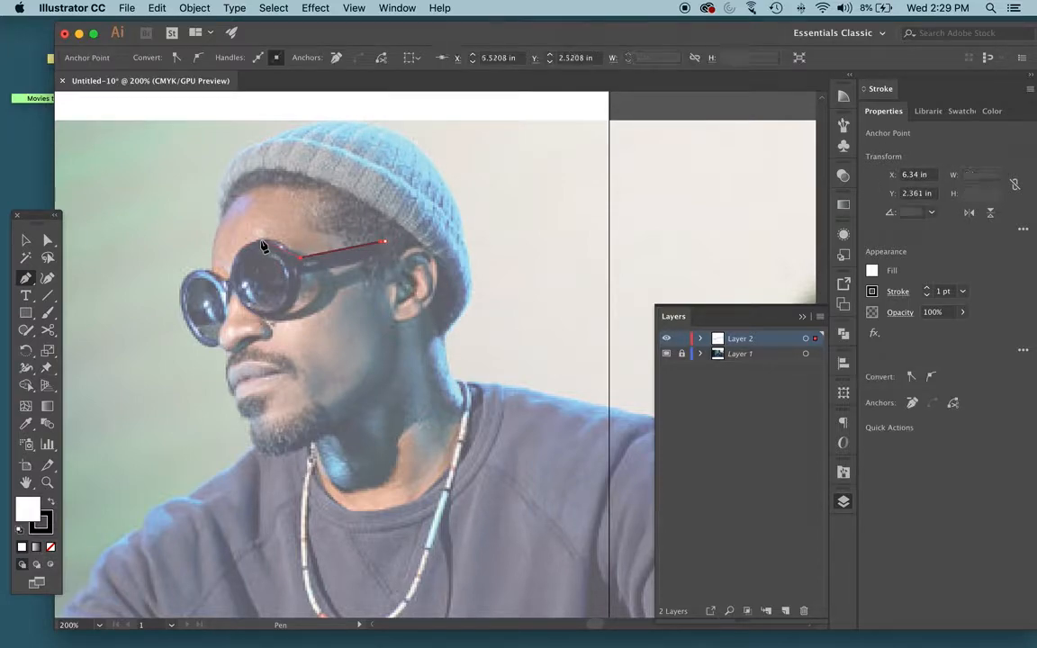
{"action": "left_click", "coordinate": [247, 242]}
{"action": "left_click", "coordinate": [229, 278]}
{"action": "left_click_drag", "start_coordinate": [230, 300], "coordinate": [231, 301]}
{"action": "left_click", "coordinate": [230, 279]}
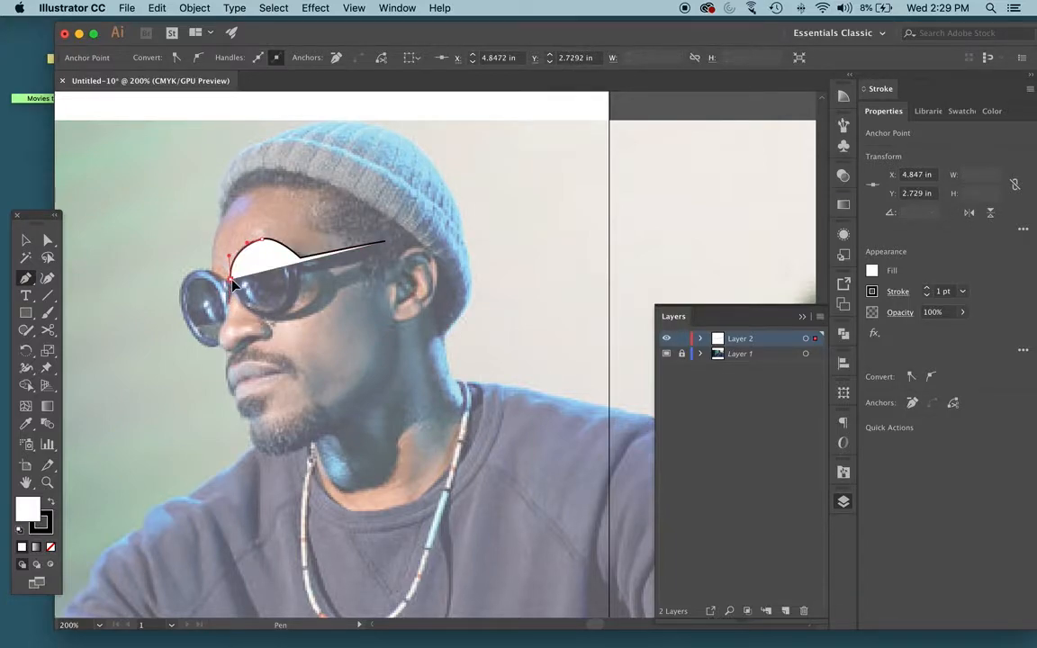
Continue the sunglasses path across the bridge and around the far lens's top and outer edge to its lowest point
{"action": "left_click", "coordinate": [225, 283]}
{"action": "left_click", "coordinate": [187, 270]}
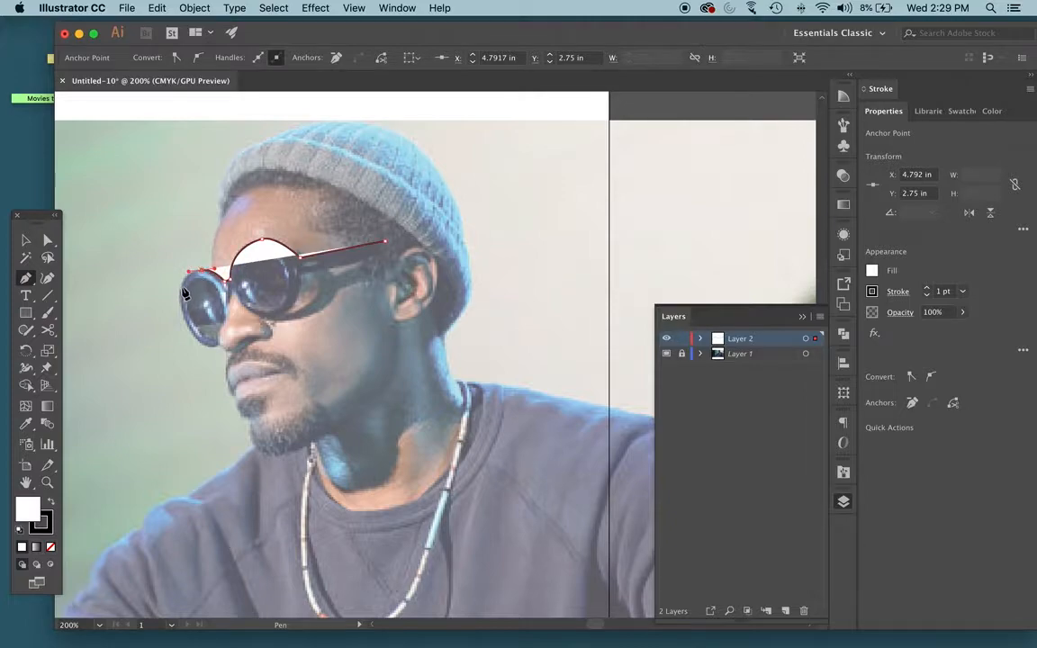
{"action": "left_click_drag", "start_coordinate": [227, 354], "coordinate": [243, 377]}
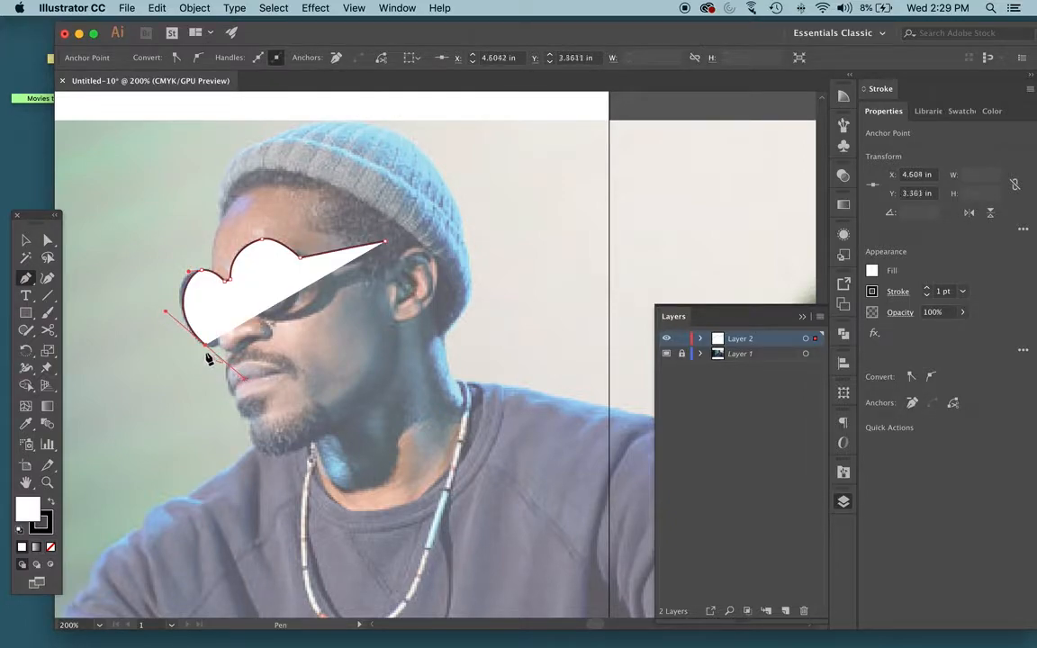
{"action": "left_click", "coordinate": [205, 346]}
In Outline view, trace the lower edges of both lenses and the temple arm and close the sunglasses path
{"action": "key", "text": "super+equal"}
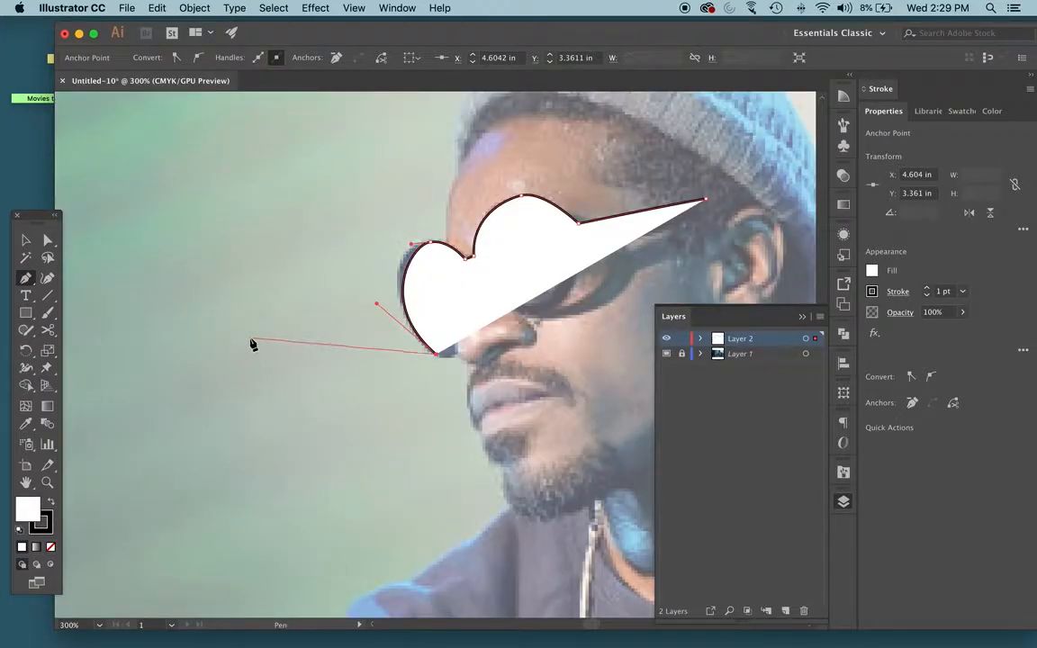
{"action": "key", "text": "super+y"}
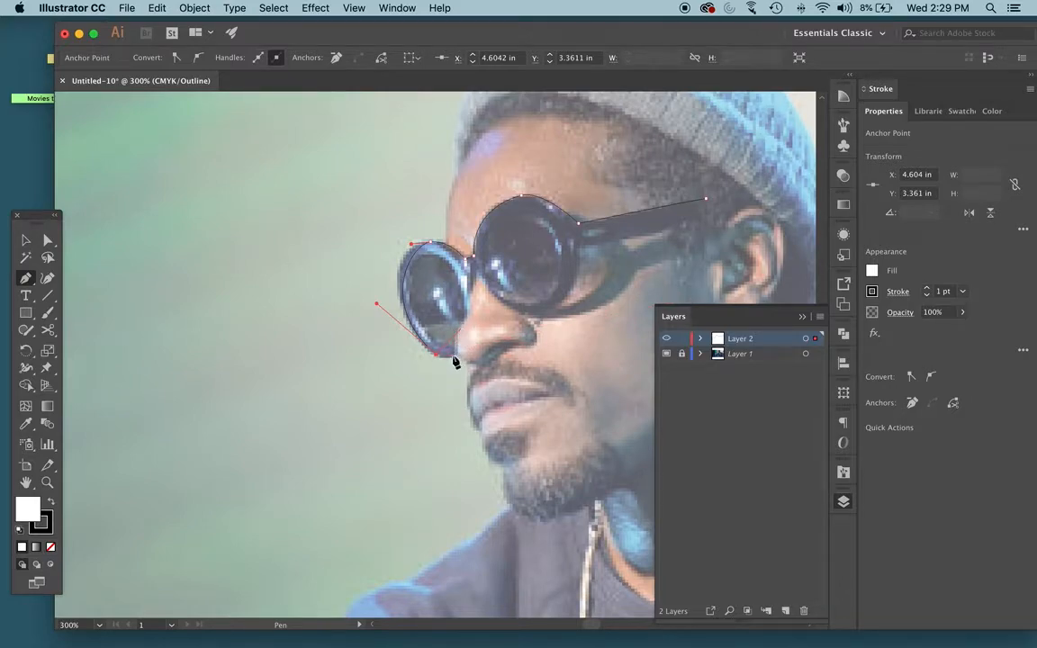
{"action": "left_click_drag", "start_coordinate": [468, 315], "coordinate": [477, 284]}
{"action": "left_click_drag", "start_coordinate": [529, 316], "coordinate": [538, 310]}
{"action": "left_click_drag", "start_coordinate": [582, 236], "coordinate": [583, 259]}
{"action": "left_click", "coordinate": [699, 202]}
Return to Preview, remove the sunglasses' stroke and fill the shape with dark blue-grey 30353D
{"action": "scroll", "coordinate": [502, 339], "scroll_direction": "right", "scroll_amount": 2}
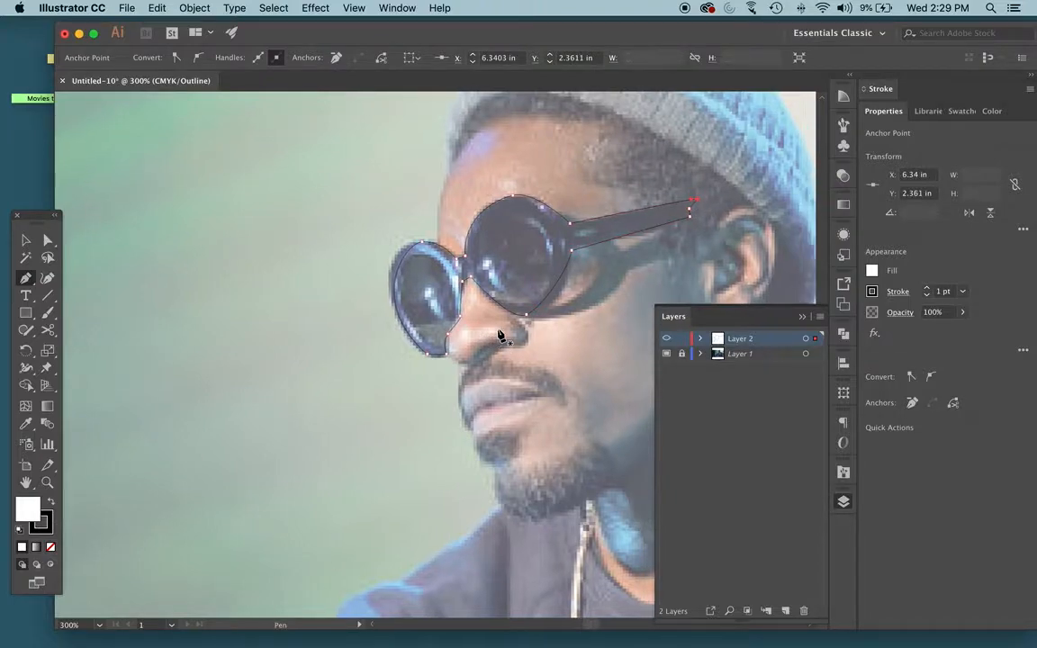
{"action": "scroll", "coordinate": [502, 336], "scroll_direction": "right", "scroll_amount": 4}
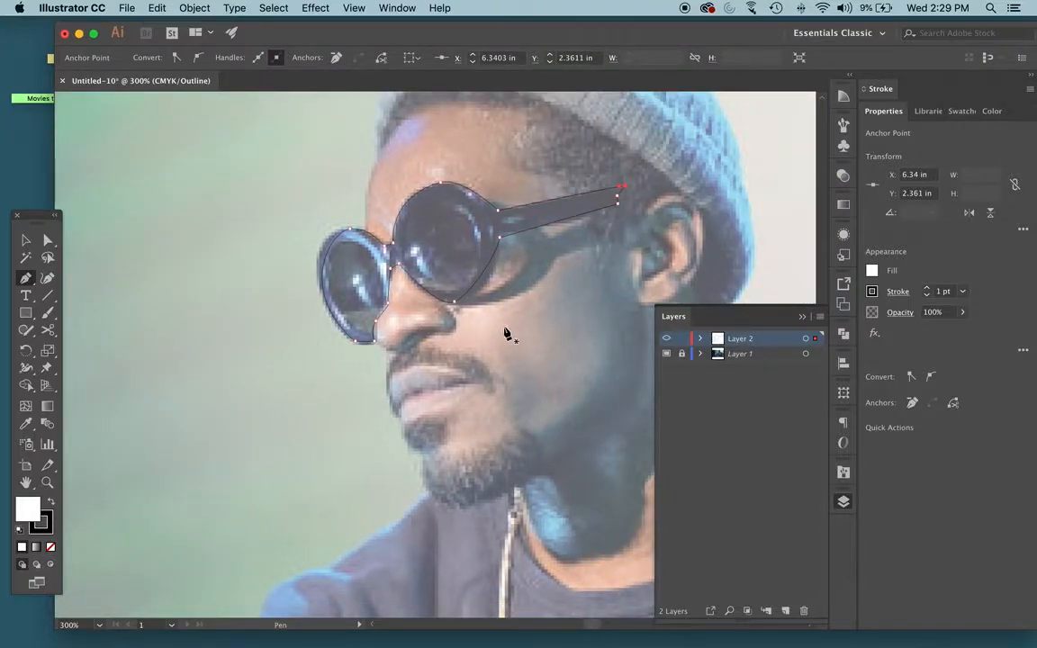
{"action": "key", "text": "super+y"}
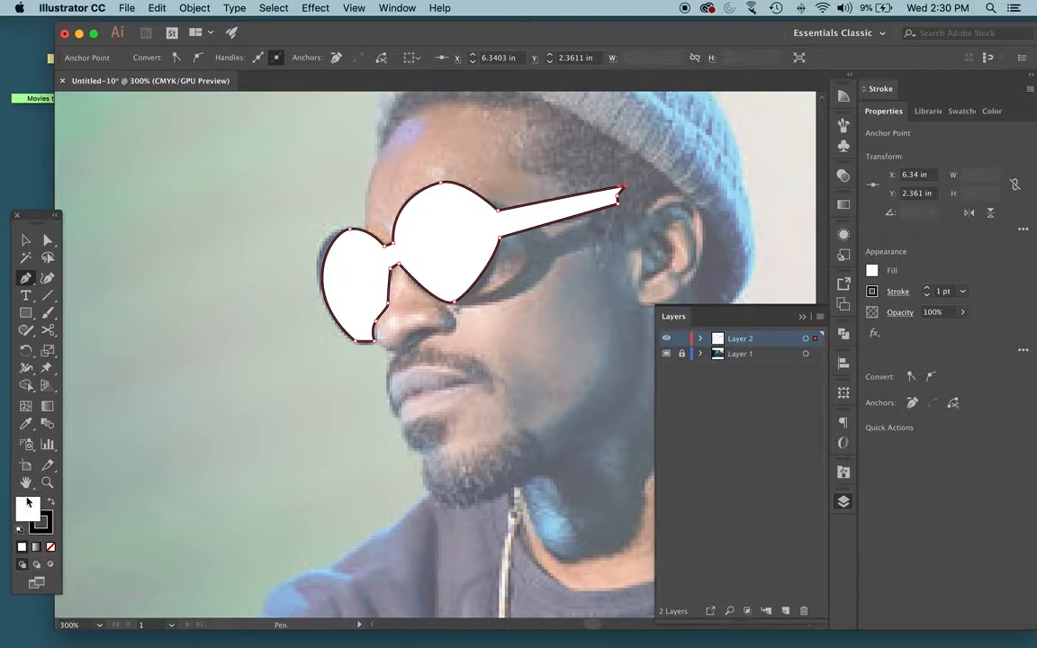
{"action": "left_click", "coordinate": [48, 518]}
{"action": "left_click", "coordinate": [51, 547]}
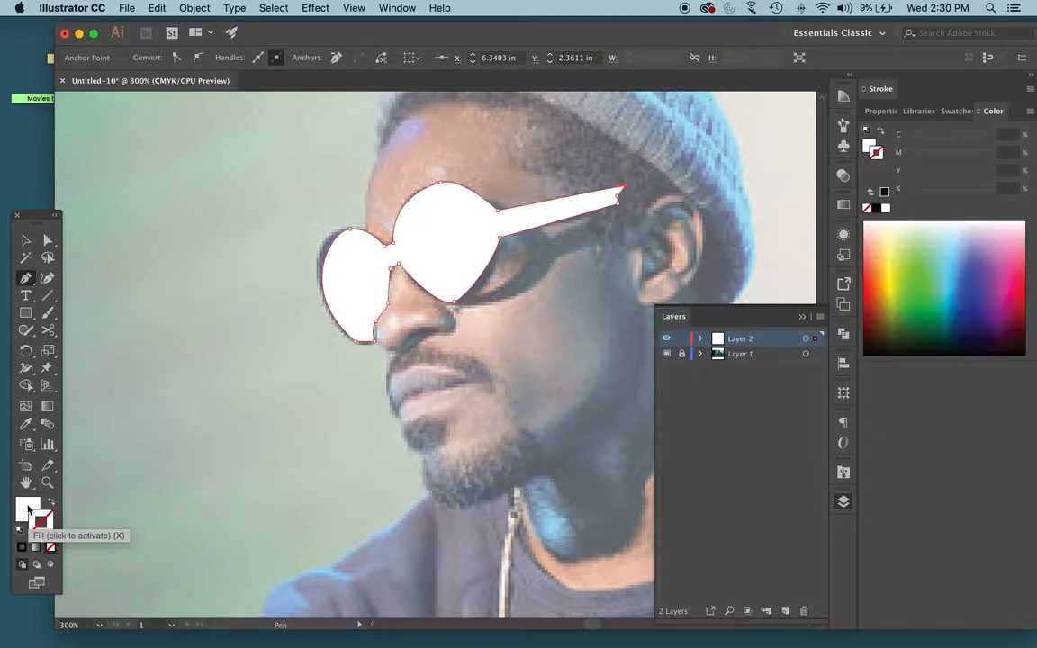
{"action": "double_click", "coordinate": [27, 510]}
{"action": "left_click_drag", "start_coordinate": [396, 241], "coordinate": [405, 270]}
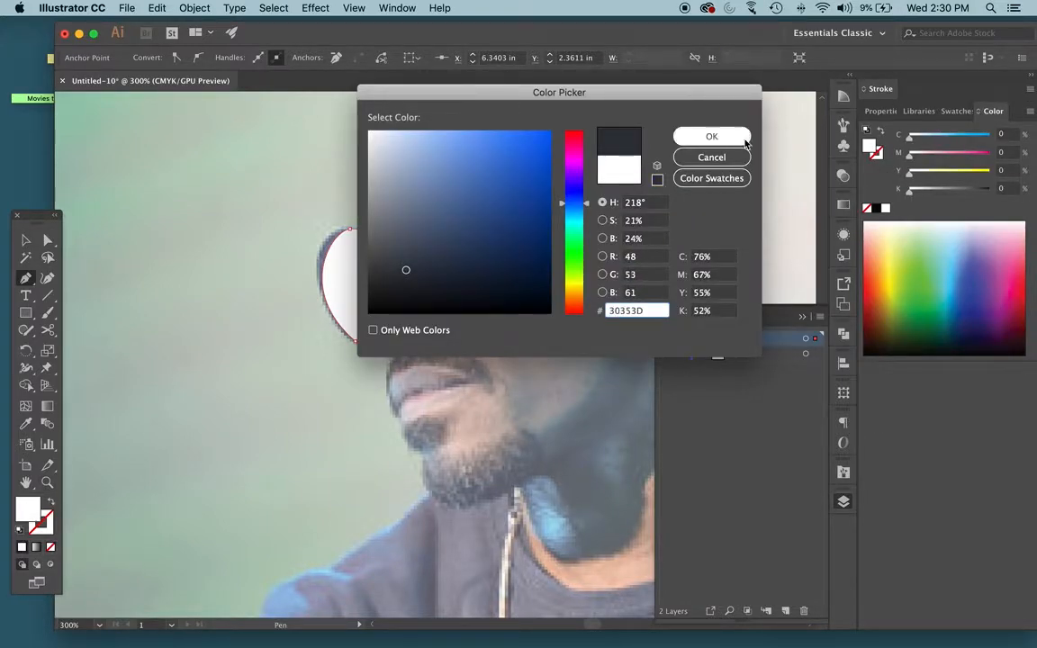
{"action": "left_click", "coordinate": [710, 137]}
{"action": "key", "text": "v"}
{"action": "left_click", "coordinate": [692, 250]}
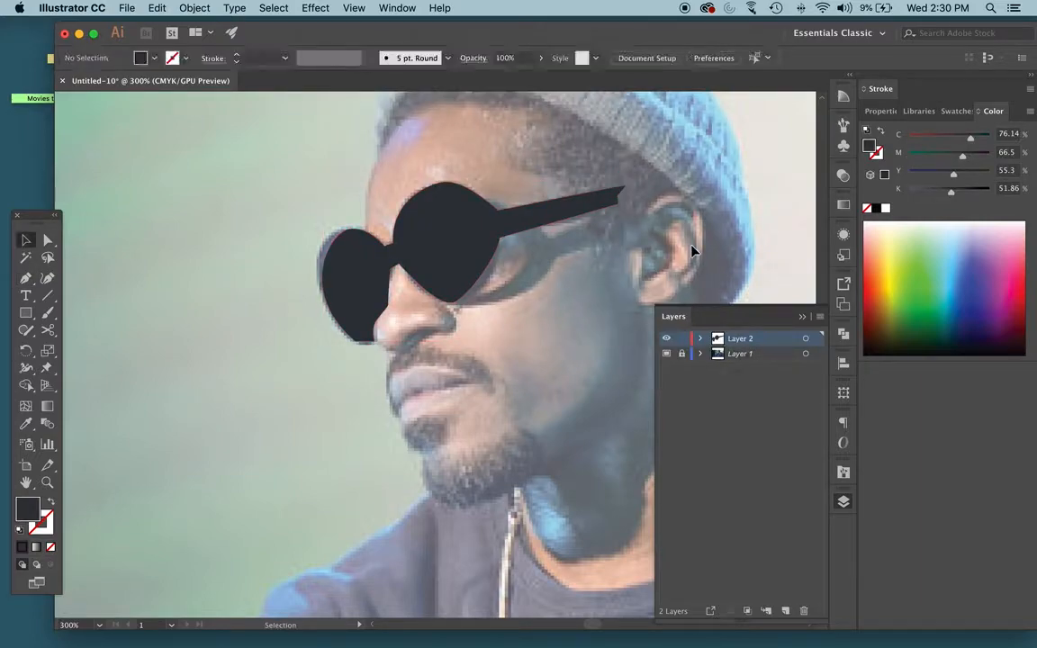
With the Pen tool, start the hair shape by tracing the beanie's lower edge forward to the front of the forehead
{"action": "scroll", "coordinate": [659, 234], "scroll_direction": "right", "scroll_amount": 5}
{"action": "scroll", "coordinate": [659, 239], "scroll_direction": "up", "scroll_amount": 4}
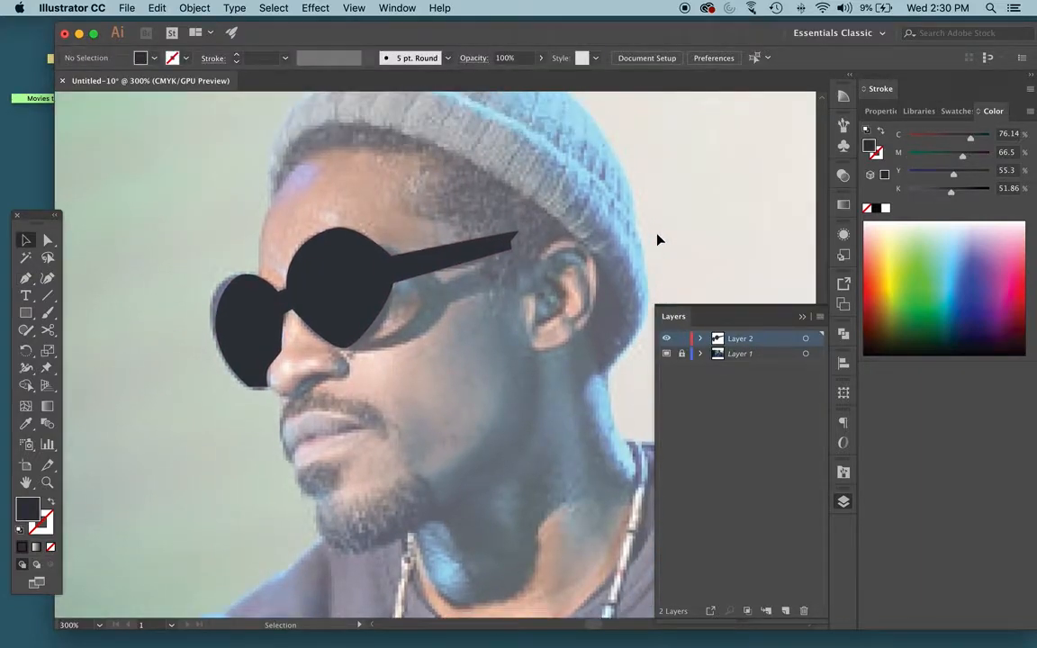
{"action": "scroll", "coordinate": [306, 216], "scroll_direction": "up", "scroll_amount": 5}
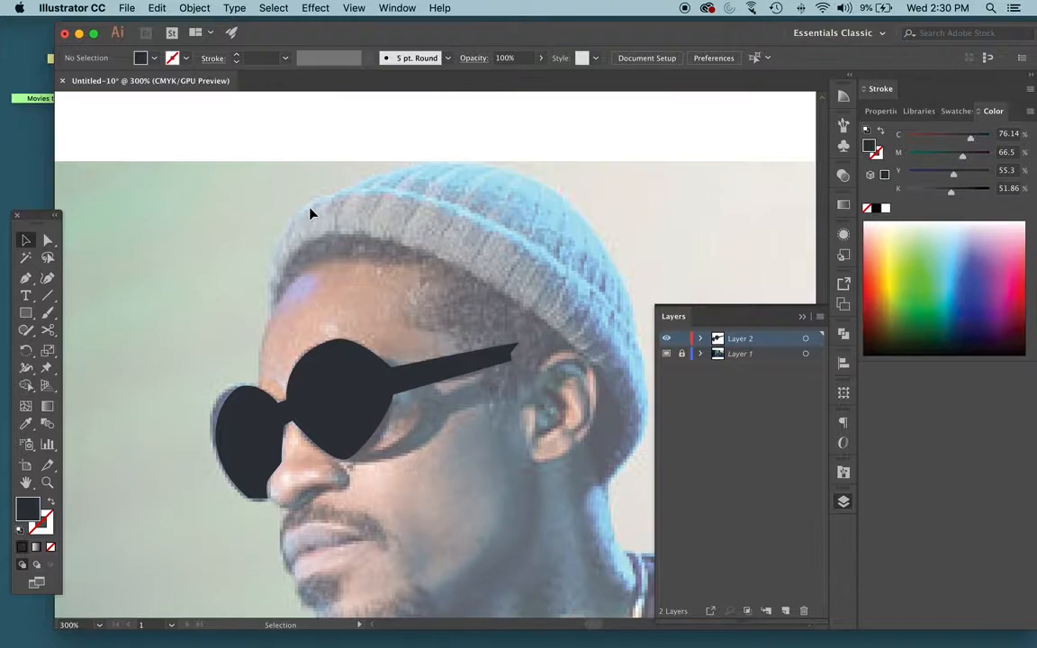
{"action": "key", "text": "l"}
{"action": "key", "text": "p"}
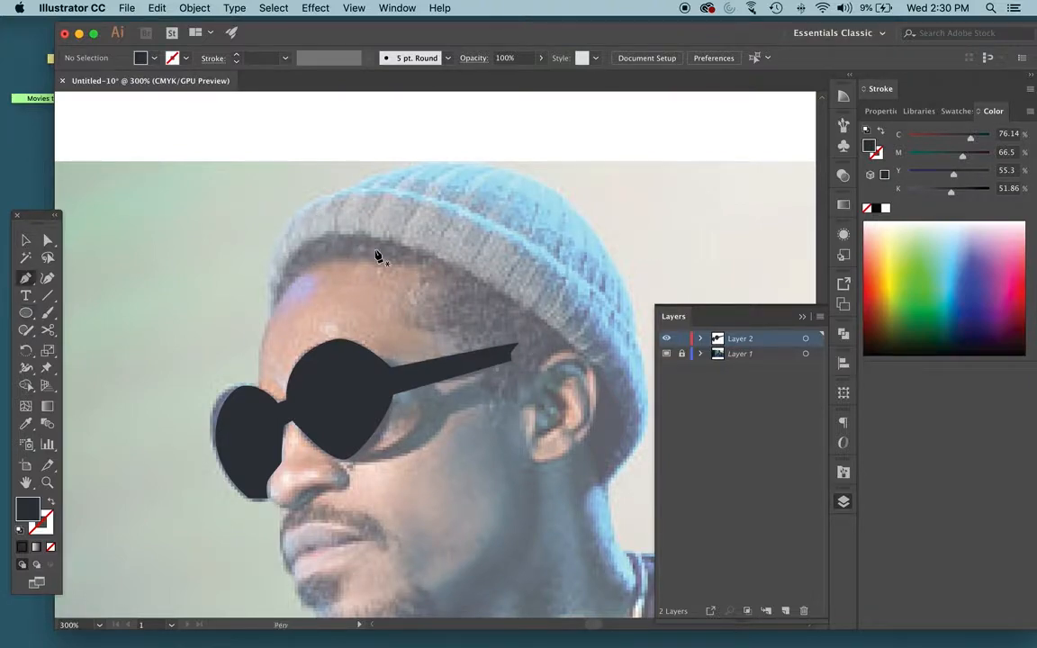
{"action": "left_click_drag", "start_coordinate": [418, 257], "coordinate": [366, 245]}
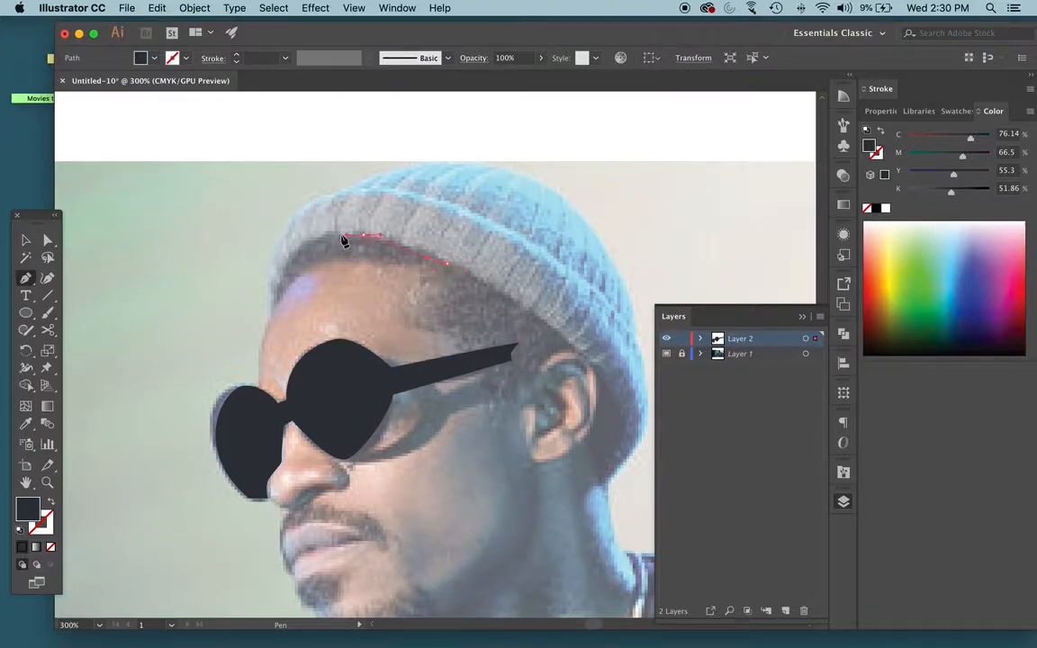
{"action": "left_click_drag", "start_coordinate": [297, 245], "coordinate": [285, 258]}
{"action": "left_click_drag", "start_coordinate": [271, 306], "coordinate": [329, 263]}
In Outline view, continue the hair path along the forehead hairline, temple and sideburn to above the ear
{"action": "key", "text": "super+y"}
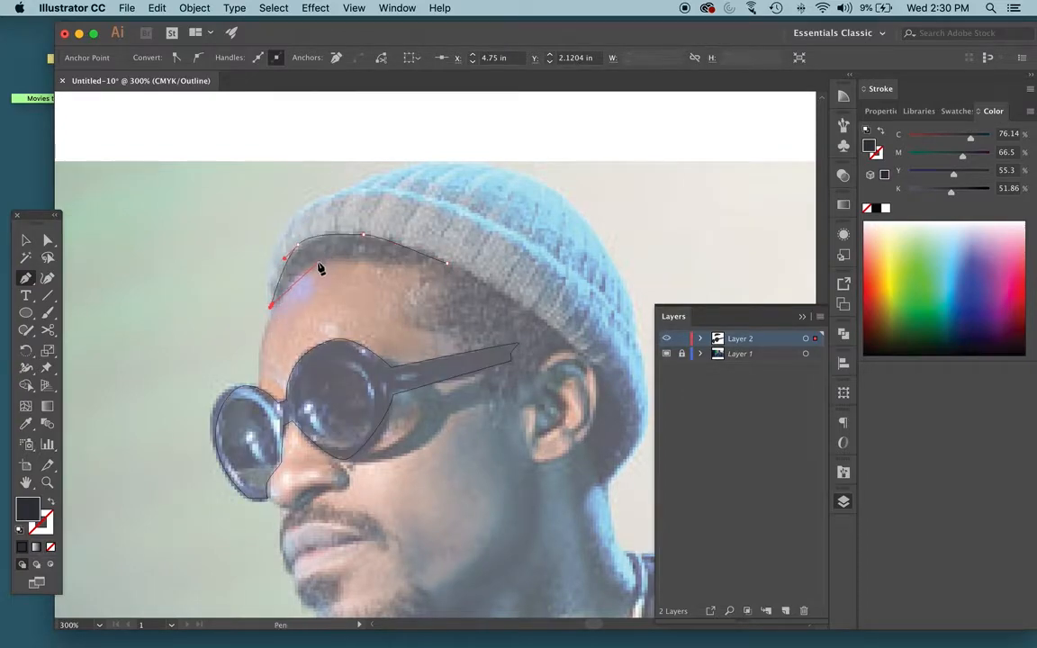
{"action": "left_click_drag", "start_coordinate": [314, 261], "coordinate": [393, 263]}
{"action": "left_click", "coordinate": [382, 258]}
{"action": "left_click", "coordinate": [439, 270]}
{"action": "left_click", "coordinate": [406, 317]}
{"action": "left_click", "coordinate": [462, 327]}
{"action": "left_click_drag", "start_coordinate": [491, 398], "coordinate": [567, 358]}
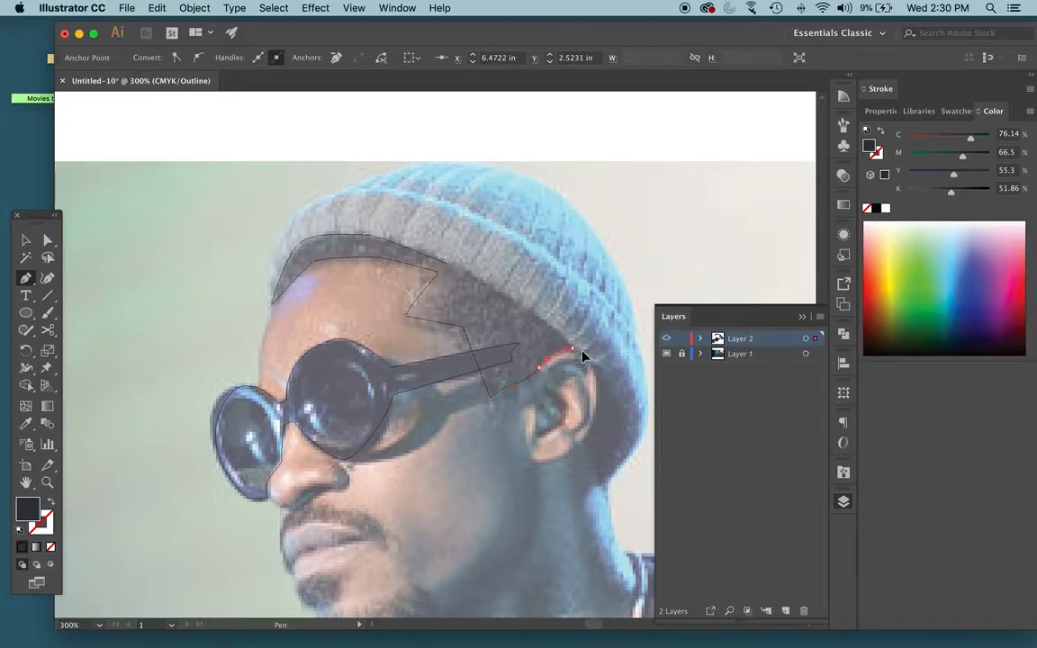
Trace the hair behind the ear down to the nape and back along the beanie's edge, closing the hair path
{"action": "left_click_drag", "start_coordinate": [598, 409], "coordinate": [595, 429]}
{"action": "left_click", "coordinate": [583, 446]}
{"action": "left_click", "coordinate": [602, 486]}
{"action": "left_click_drag", "start_coordinate": [625, 425], "coordinate": [620, 415]}
{"action": "left_click_drag", "start_coordinate": [568, 343], "coordinate": [547, 322]}
{"action": "mouse_move", "coordinate": [430, 259]}
{"action": "left_mouse_down"}
{"action": "mouse_move", "coordinate": [458, 273]}
{"action": "mouse_move", "coordinate": [448, 263]}
{"action": "left_mouse_up"}
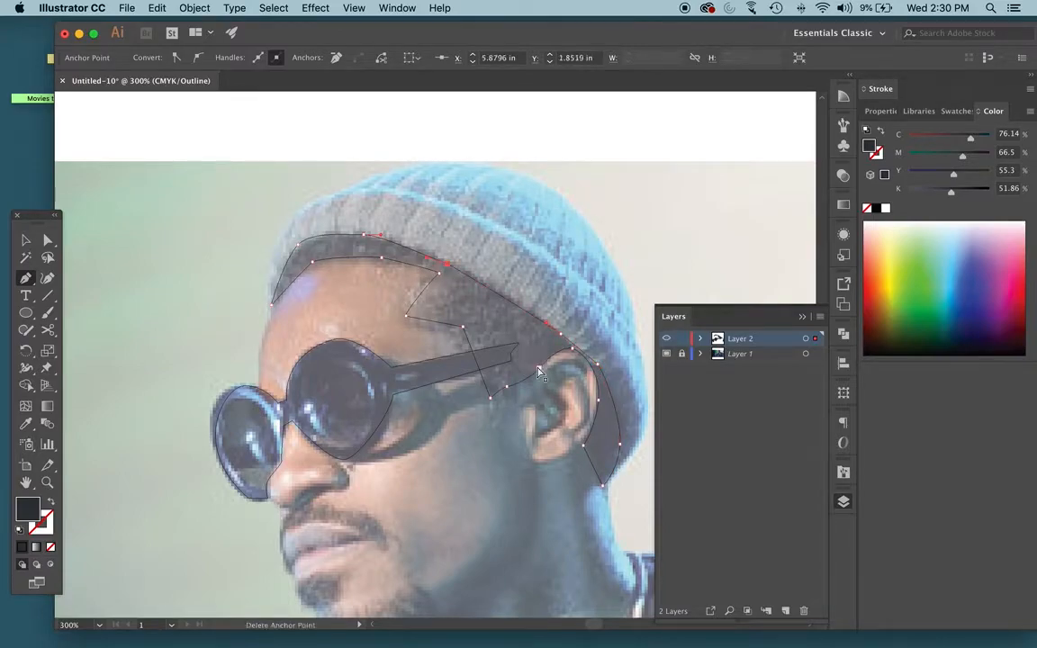
Return to Preview, fill the hair shape with near-black brown 1E1A17 and deselect it
{"action": "key", "text": "super+y"}
{"action": "double_click", "coordinate": [32, 509]}
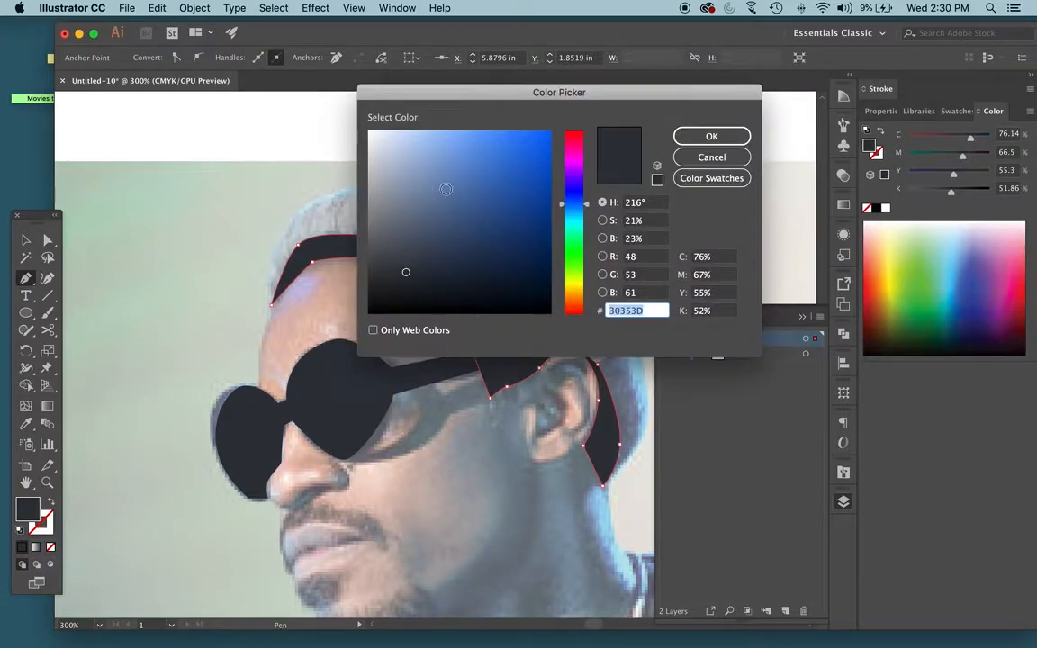
{"action": "left_click", "coordinate": [574, 301]}
{"action": "left_click_drag", "start_coordinate": [405, 273], "coordinate": [411, 292]}
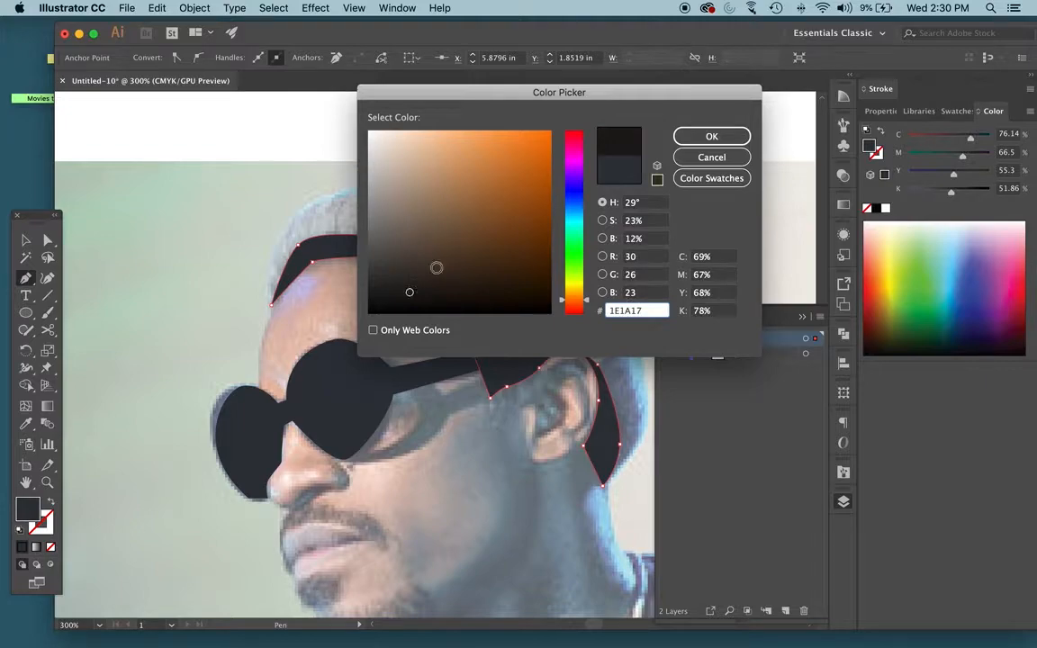
{"action": "left_click", "coordinate": [684, 141]}
{"action": "key", "text": "v"}
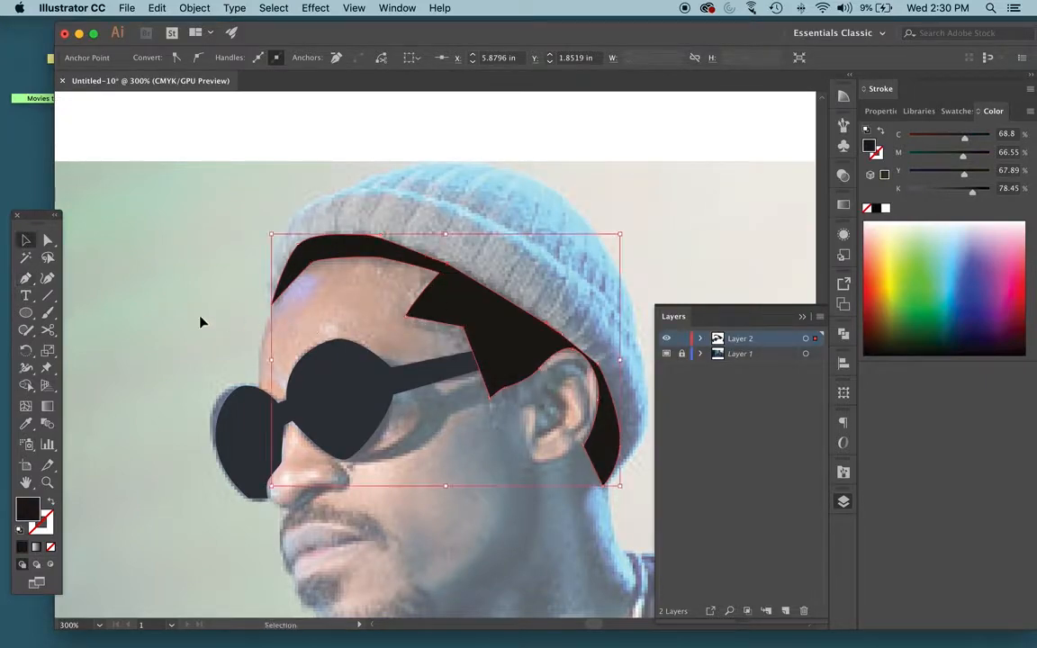
{"action": "left_click", "coordinate": [160, 275]}
{"action": "scroll", "coordinate": [276, 267], "scroll_direction": "down", "scroll_amount": 2}
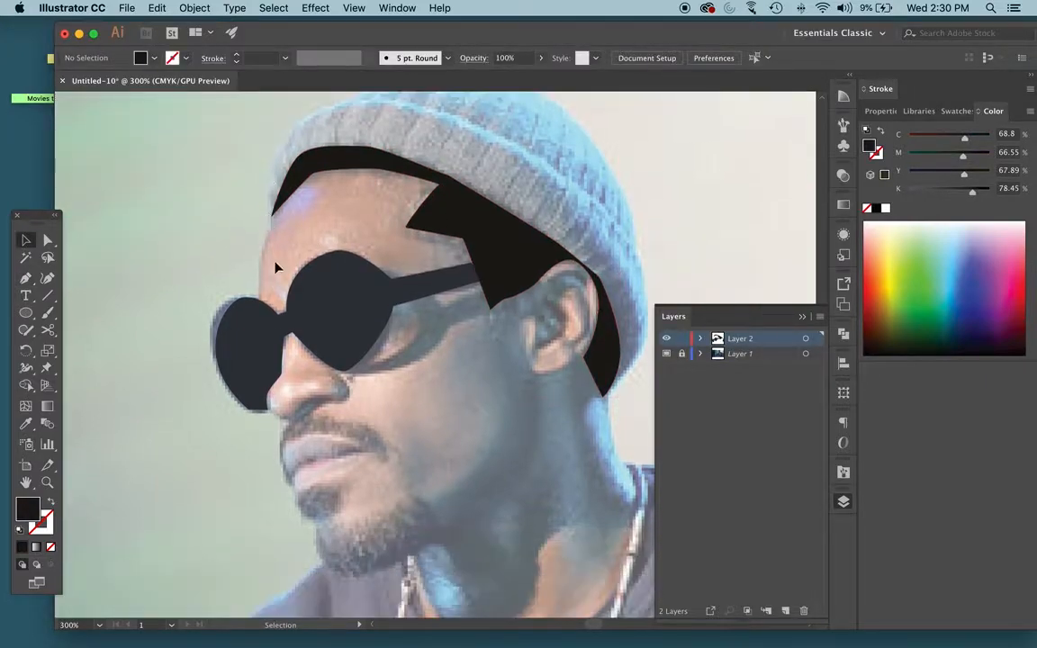
Toggle the photo template layer's visibility to check the hair and sunglasses shapes without the photo, leaving the photo shown
{"action": "left_click", "coordinate": [665, 355]}
{"action": "left_click", "coordinate": [665, 355]}
{"action": "left_click", "coordinate": [665, 354]}
{"action": "left_click", "coordinate": [665, 355]}
{"action": "scroll", "coordinate": [270, 396], "scroll_direction": "down", "scroll_amount": 1}
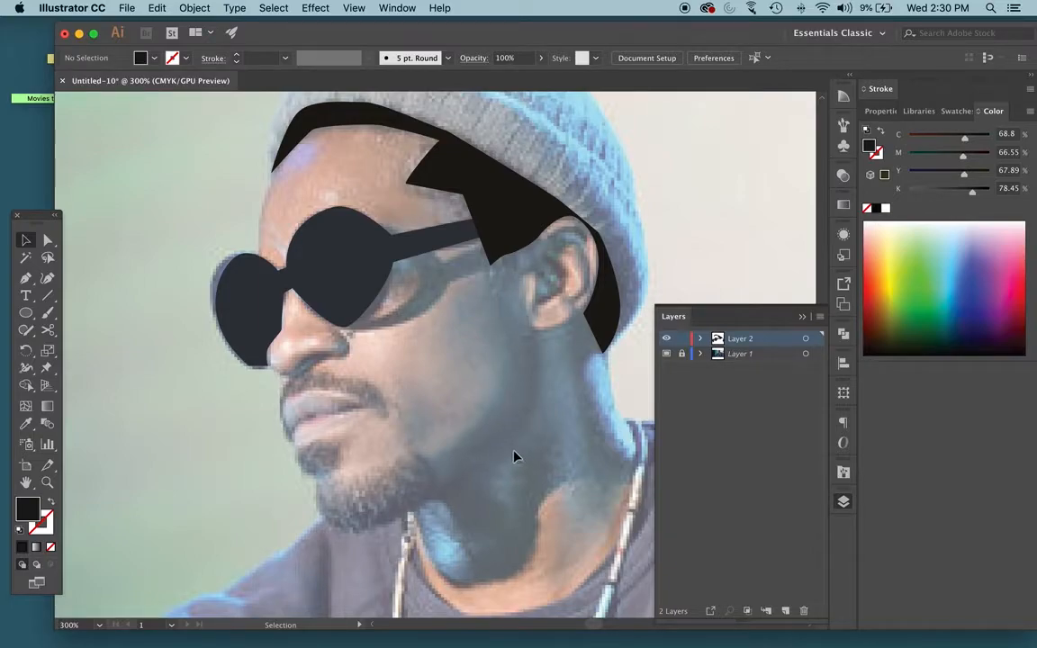
With the Pen tool, start the face shadow shape in front of the ear, tracing the cheekbone notch and the rear cheek
{"action": "key", "text": "l"}
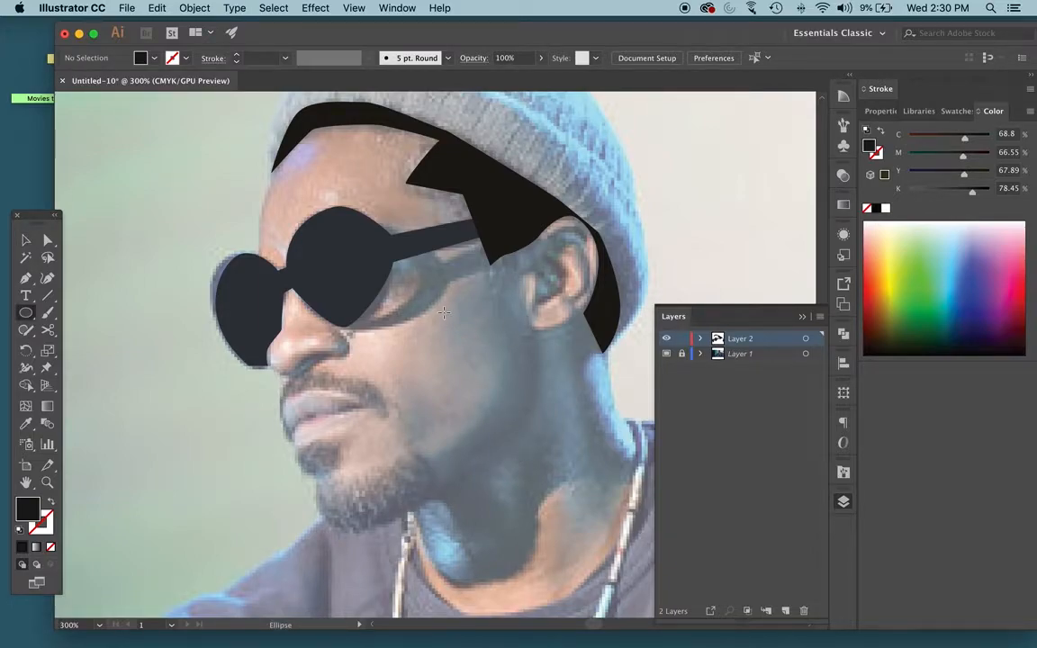
{"action": "key", "text": "p"}
{"action": "left_click", "coordinate": [491, 282]}
{"action": "left_click", "coordinate": [476, 284]}
{"action": "left_click", "coordinate": [454, 298]}
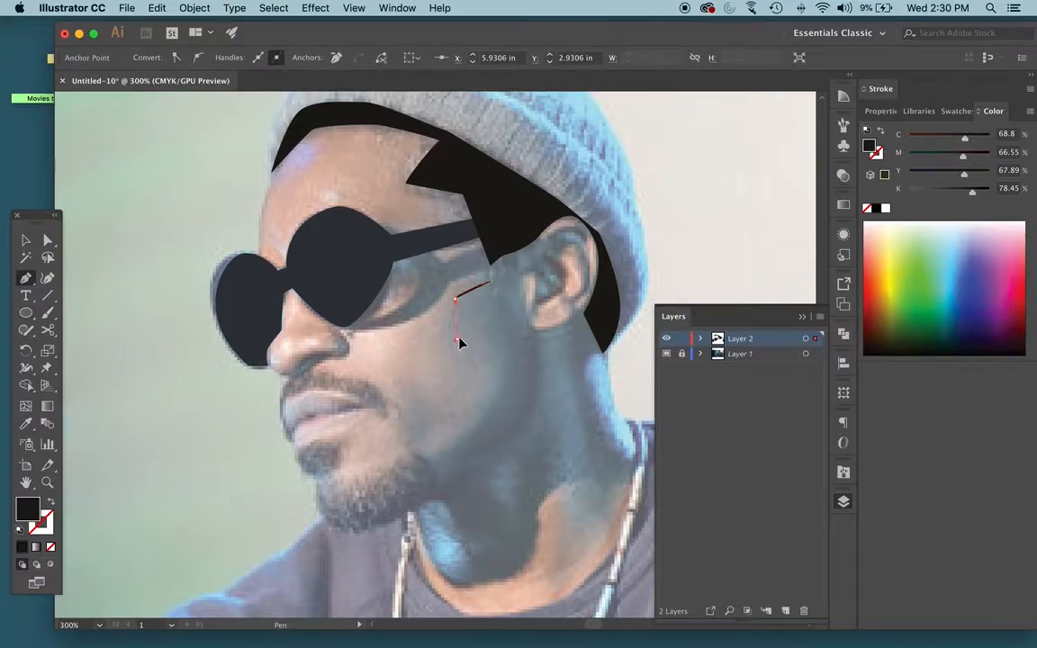
{"action": "left_click", "coordinate": [458, 339]}
{"action": "left_click", "coordinate": [486, 323]}
{"action": "left_click_drag", "start_coordinate": [505, 370], "coordinate": [506, 379]}
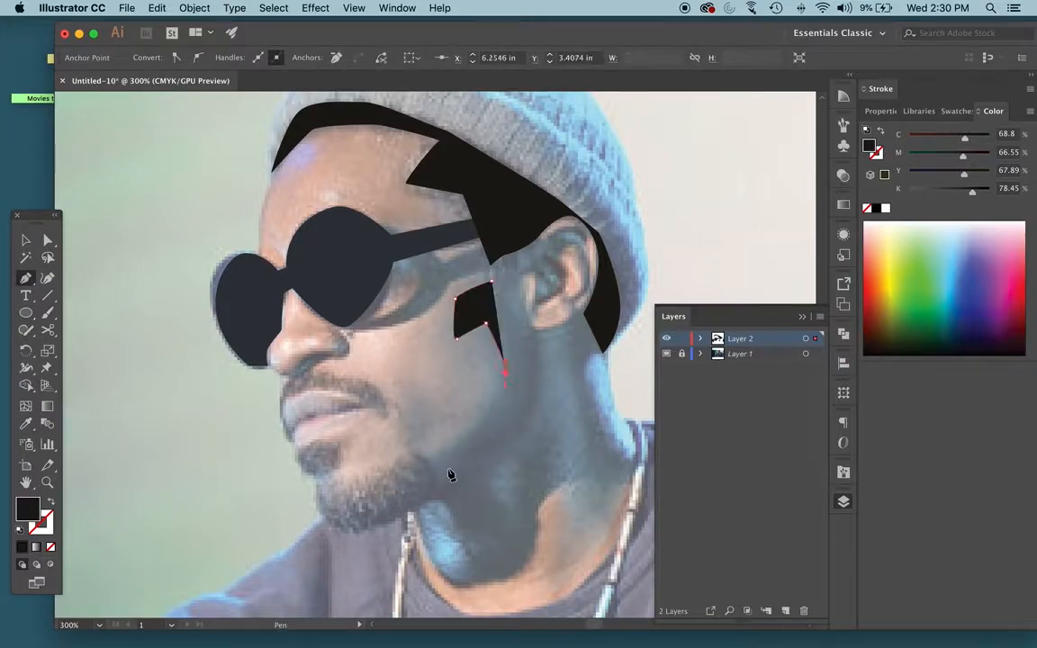
Continue the shadow path along the jaw to the chin, back under the jaw and down the neck to the collar
{"action": "left_click_drag", "start_coordinate": [480, 433], "coordinate": [362, 531]}
{"action": "left_click", "coordinate": [361, 530]}
{"action": "left_click", "coordinate": [414, 507]}
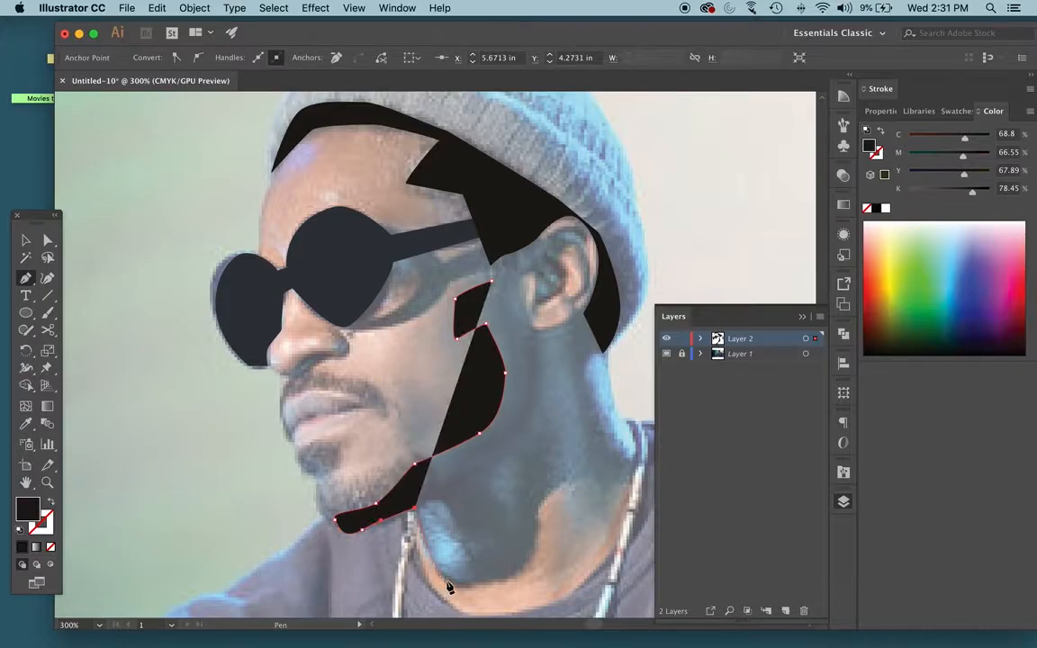
{"action": "left_click", "coordinate": [447, 581]}
{"action": "left_click_drag", "start_coordinate": [507, 576], "coordinate": [532, 555]}
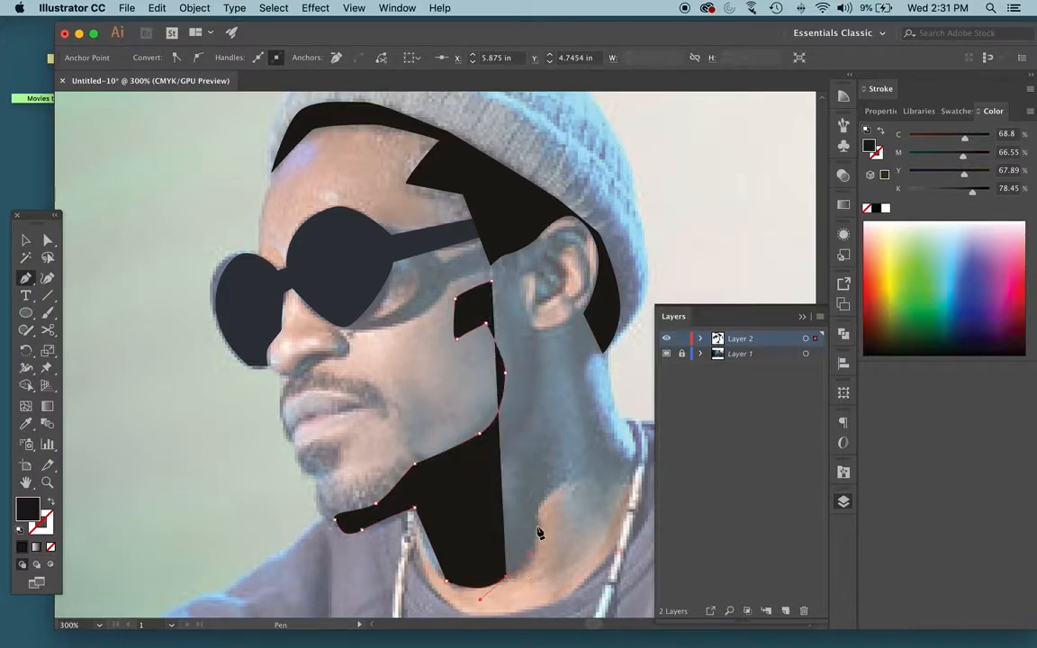
Trace the shadow along the base of the neck, up the nape and into the ear, closing the path in front of the ear
{"action": "left_click", "coordinate": [592, 488]}
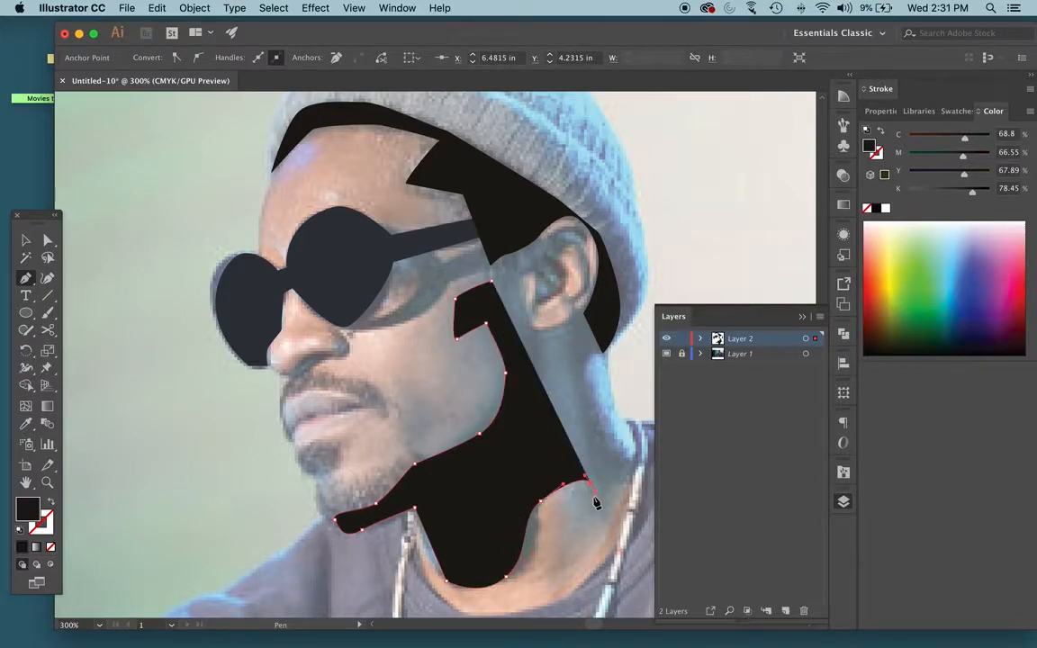
{"action": "left_click", "coordinate": [630, 471]}
{"action": "left_click", "coordinate": [627, 440]}
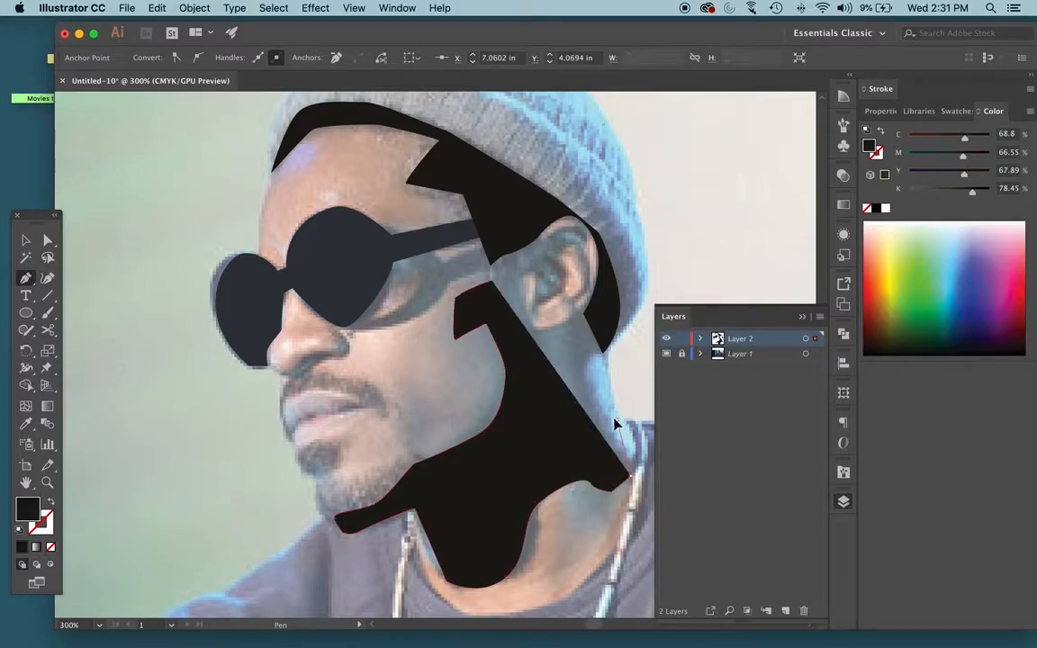
{"action": "left_click", "coordinate": [617, 419]}
{"action": "left_click", "coordinate": [605, 358]}
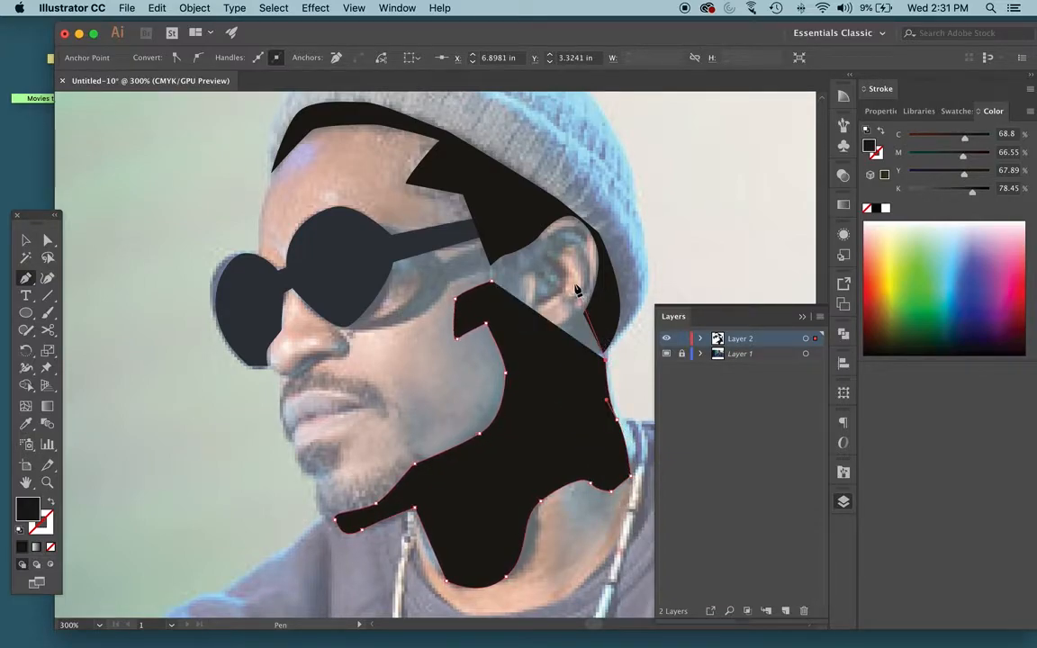
{"action": "left_click", "coordinate": [573, 279]}
{"action": "left_click", "coordinate": [572, 237]}
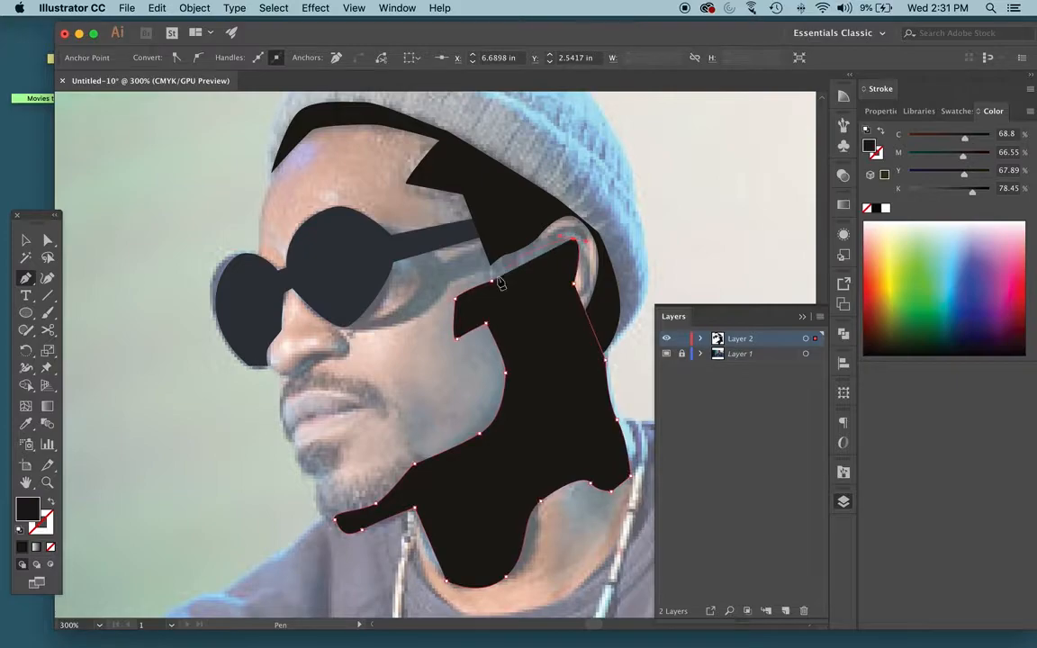
{"action": "left_click", "coordinate": [493, 283]}
Move the shadow shape aside and fill it with a blue-grey sampled from the jaw shadow in the photo
{"action": "double_click", "coordinate": [34, 520]}
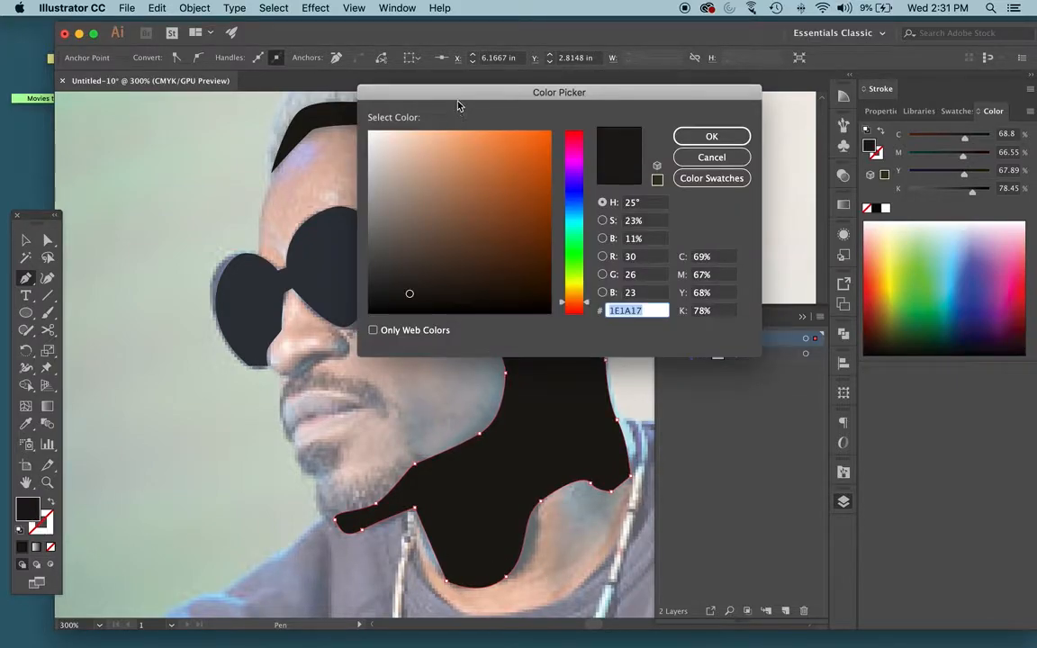
{"action": "left_click", "coordinate": [749, 160]}
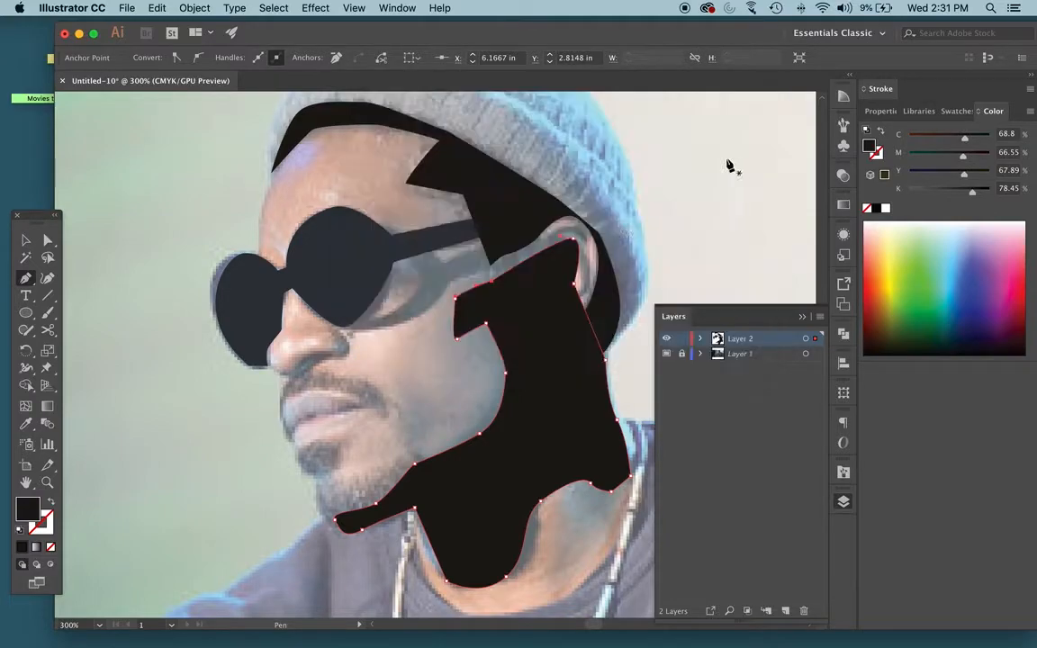
{"action": "key", "text": "v"}
{"action": "left_click_drag", "start_coordinate": [464, 483], "coordinate": [524, 504]}
{"action": "left_click", "coordinate": [26, 423]}
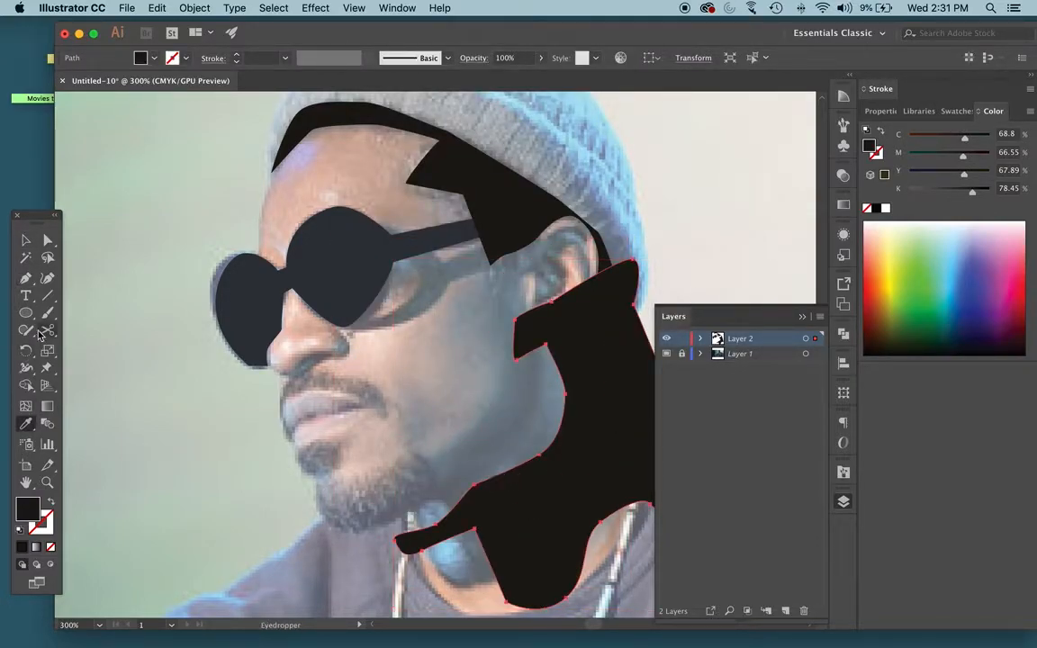
{"action": "left_click", "coordinate": [460, 451]}
{"action": "left_click", "coordinate": [458, 453]}
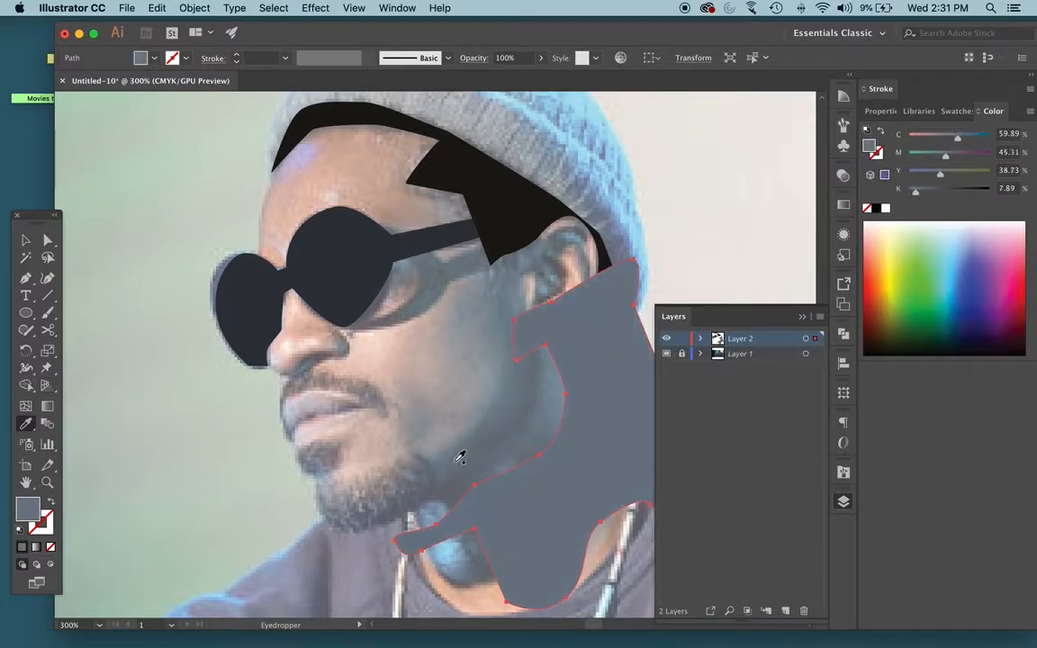
Move the blue-grey shadow shape back over the jaw and neck and deselect it
{"action": "key", "text": "v"}
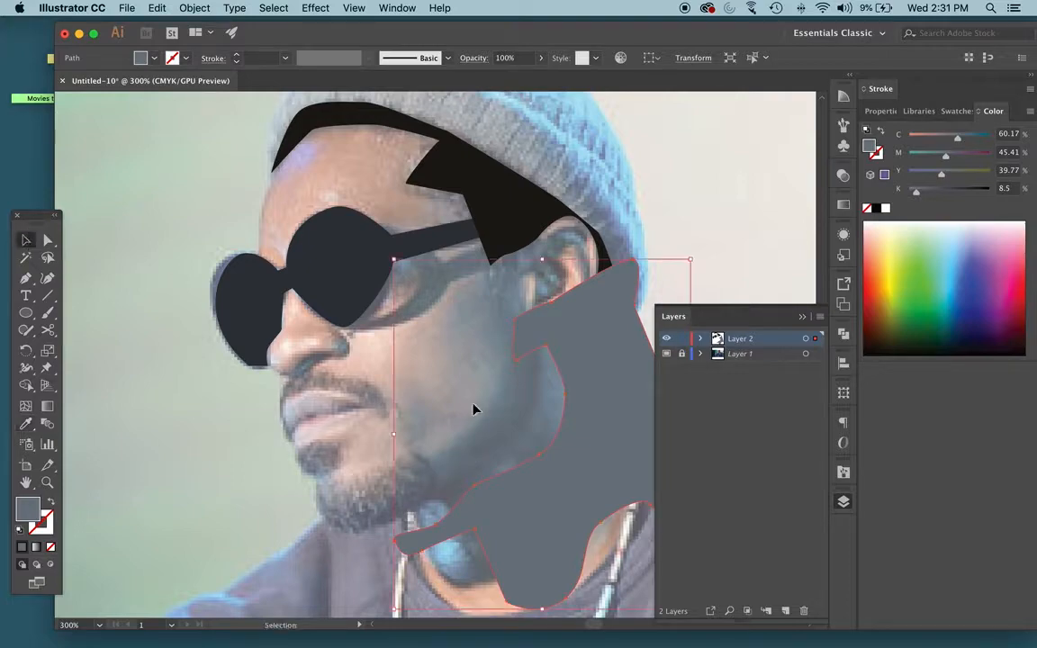
{"action": "left_click_drag", "start_coordinate": [558, 486], "coordinate": [531, 470]}
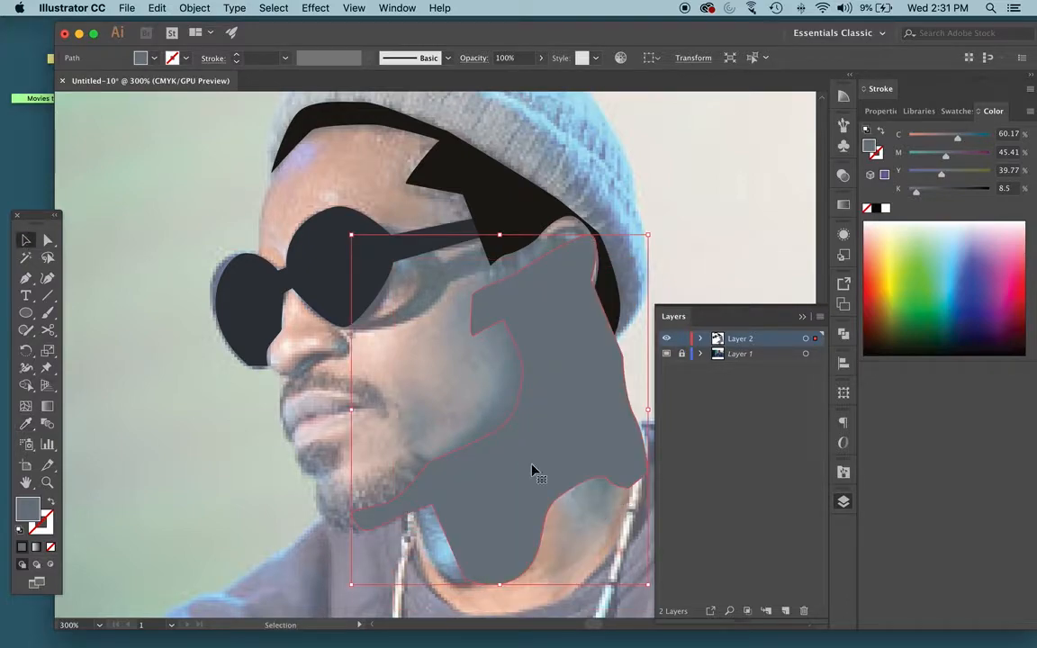
{"action": "left_click", "coordinate": [171, 377]}
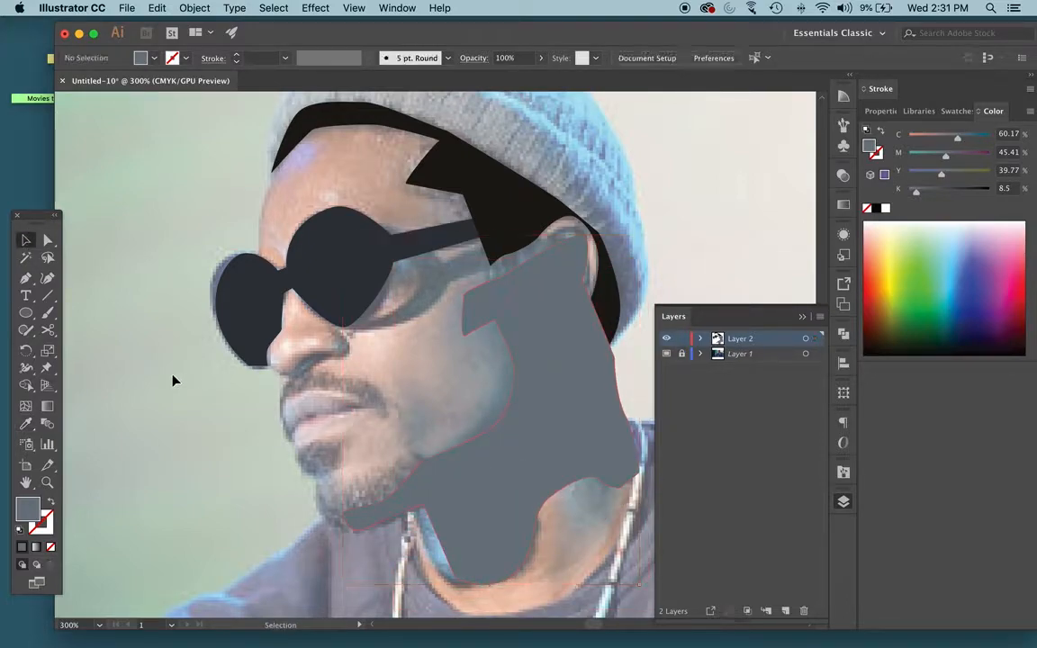
Draw a closed Pen tool shape around the upper lip, using Outline view to see the photo, and return to Preview
{"action": "key", "text": "p"}
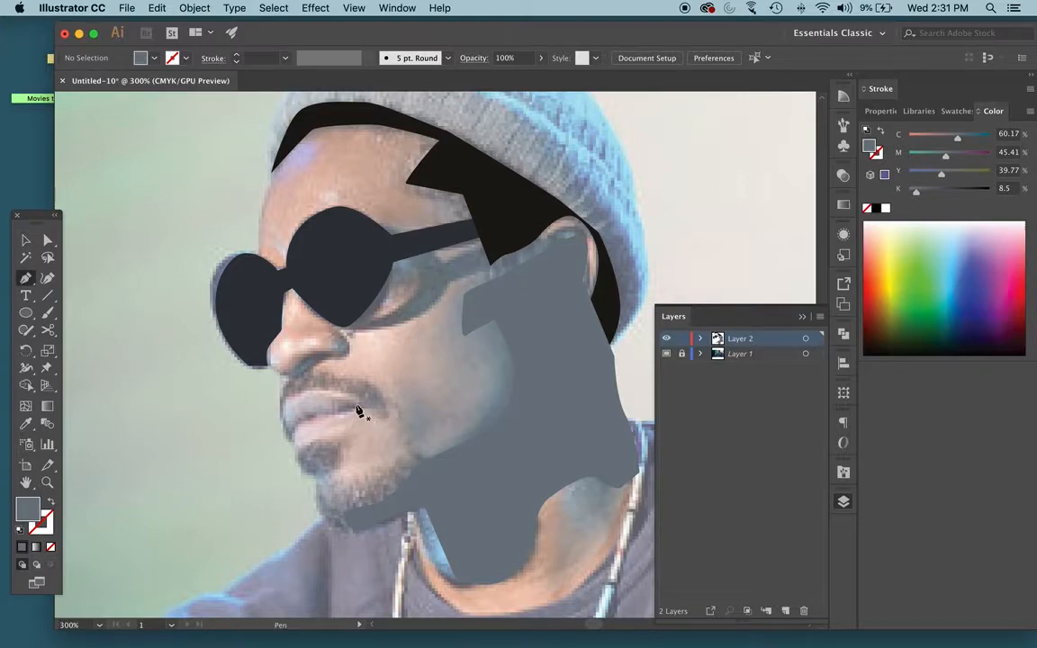
{"action": "left_click", "coordinate": [306, 395]}
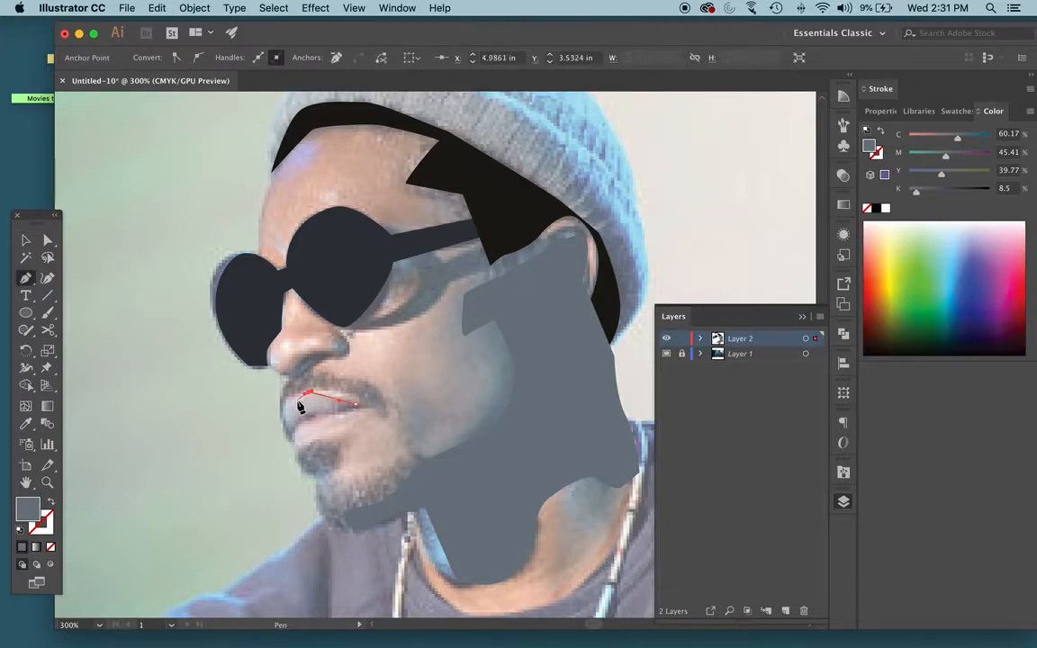
{"action": "left_click_drag", "start_coordinate": [285, 402], "coordinate": [306, 423]}
{"action": "left_click", "coordinate": [292, 402]}
{"action": "key", "text": "super+y"}
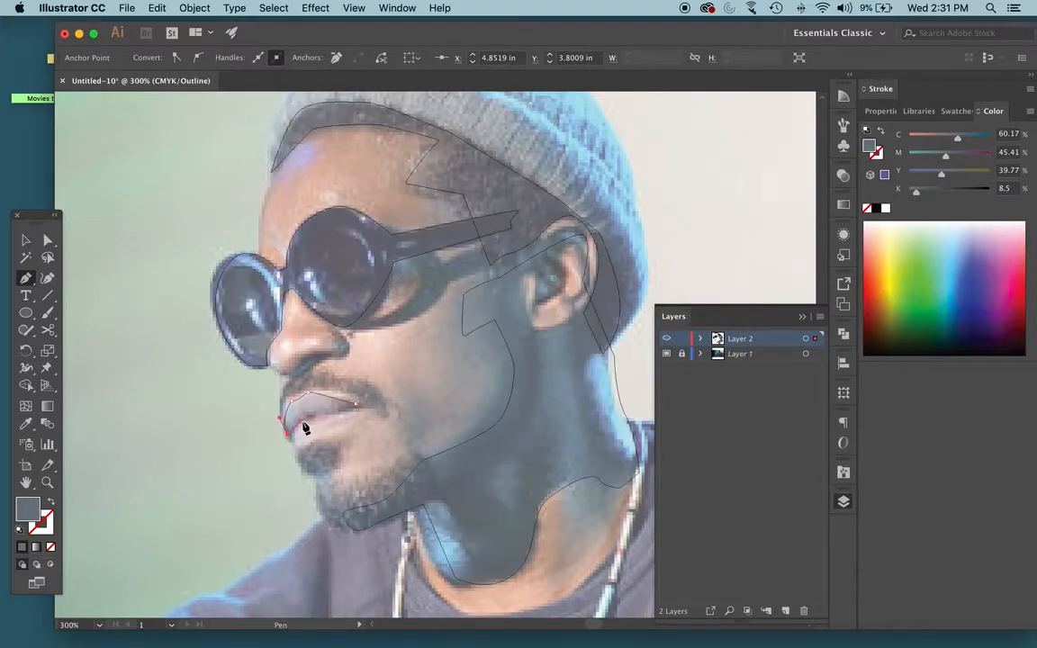
{"action": "left_click", "coordinate": [354, 405]}
{"action": "key", "text": "super+y"}
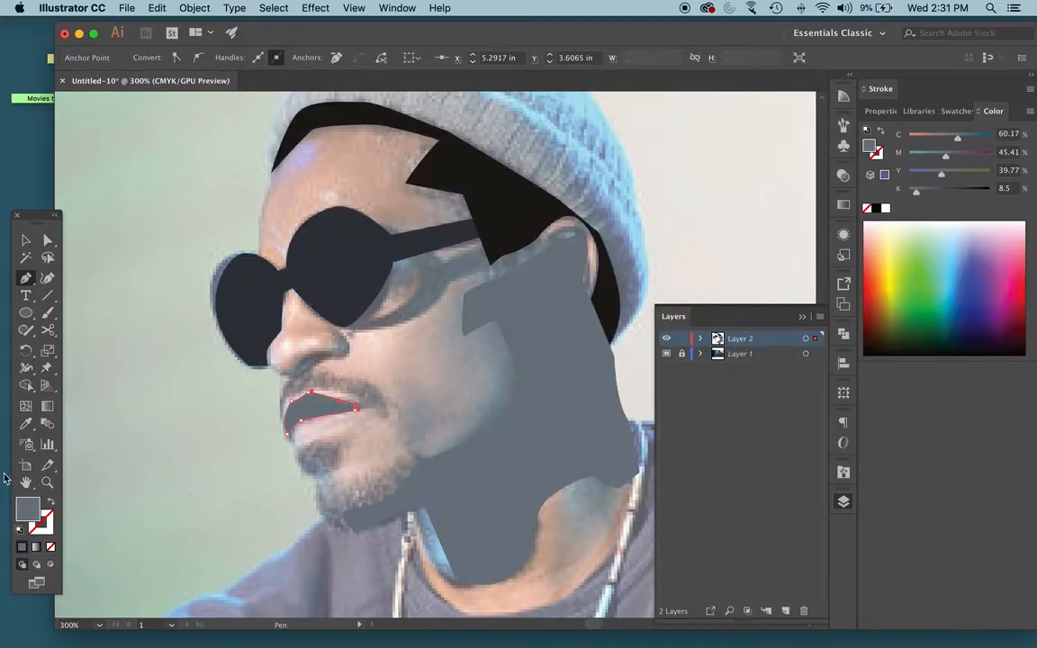
Move the upper lip shape aside and fill it with a light grey sampled from the lip in the photo
{"action": "double_click", "coordinate": [37, 511]}
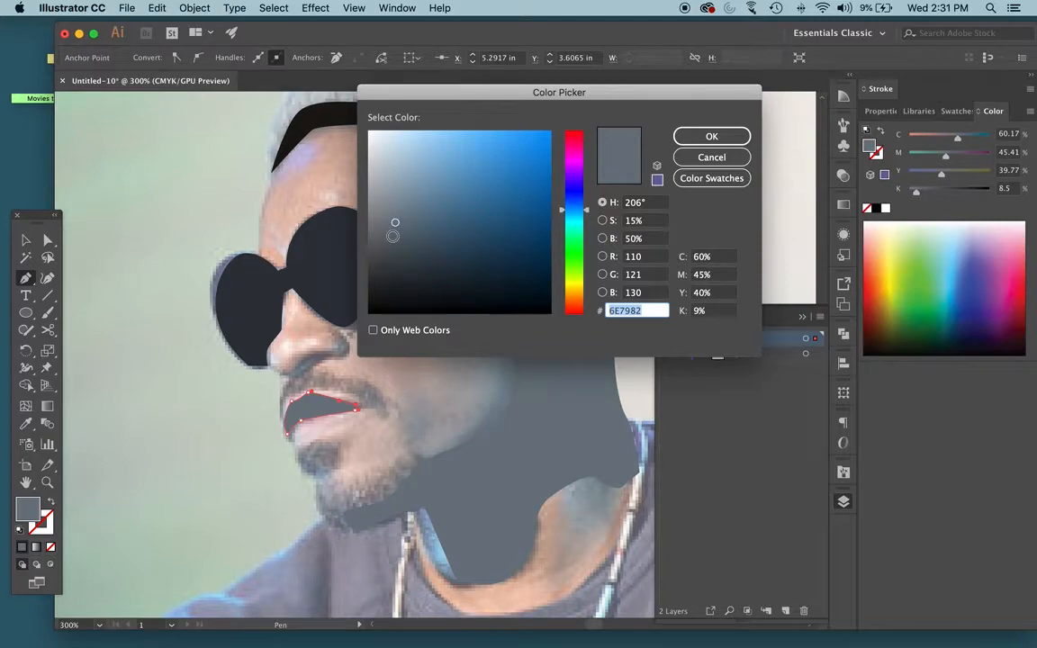
{"action": "left_click", "coordinate": [711, 156]}
{"action": "key", "text": "v"}
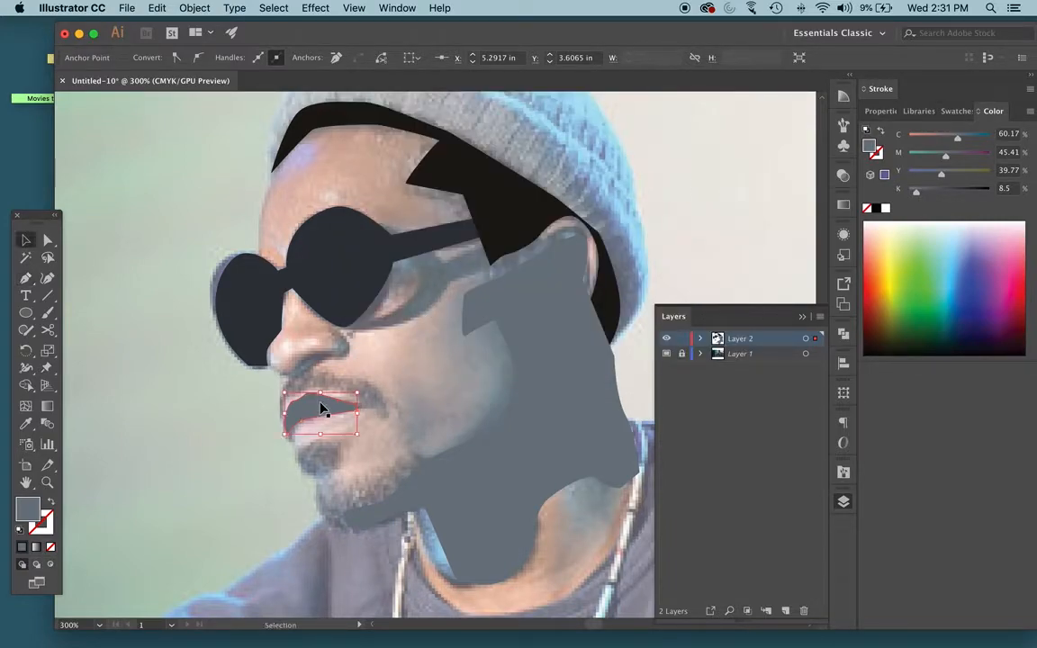
{"action": "left_click_drag", "start_coordinate": [383, 408], "coordinate": [381, 406]}
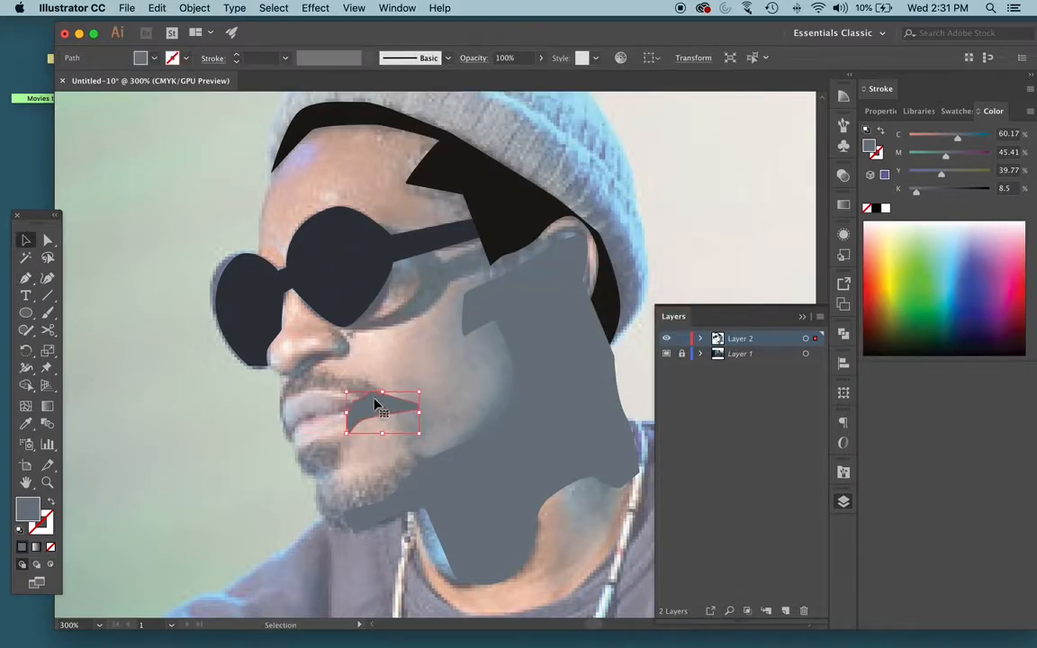
{"action": "key", "text": "p"}
{"action": "key", "text": "i"}
{"action": "left_click", "coordinate": [329, 408]}
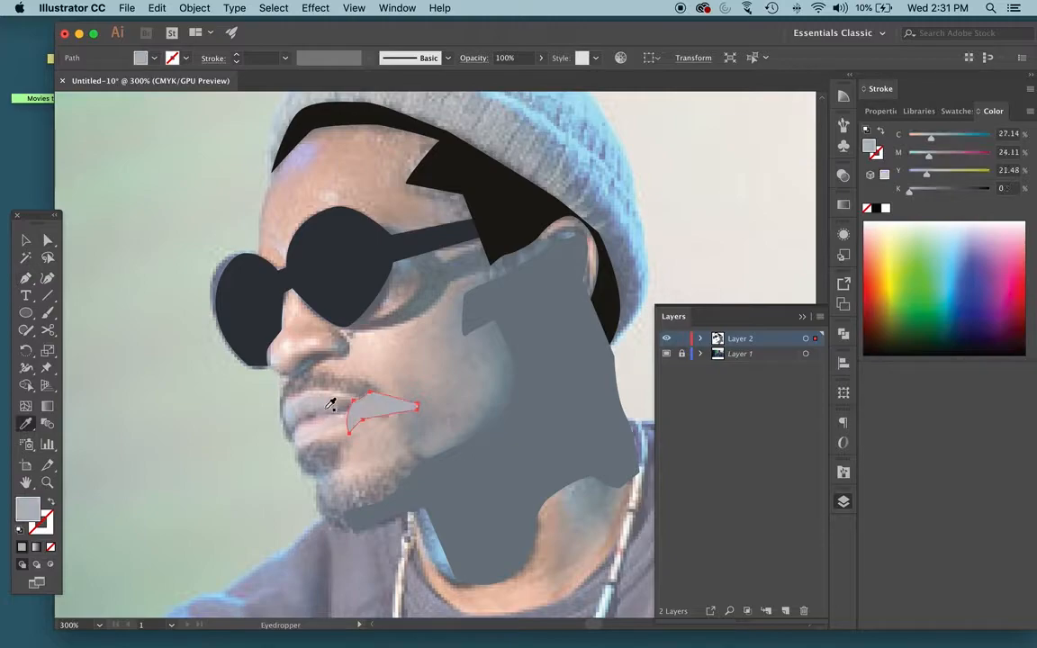
{"action": "left_click", "coordinate": [293, 414]}
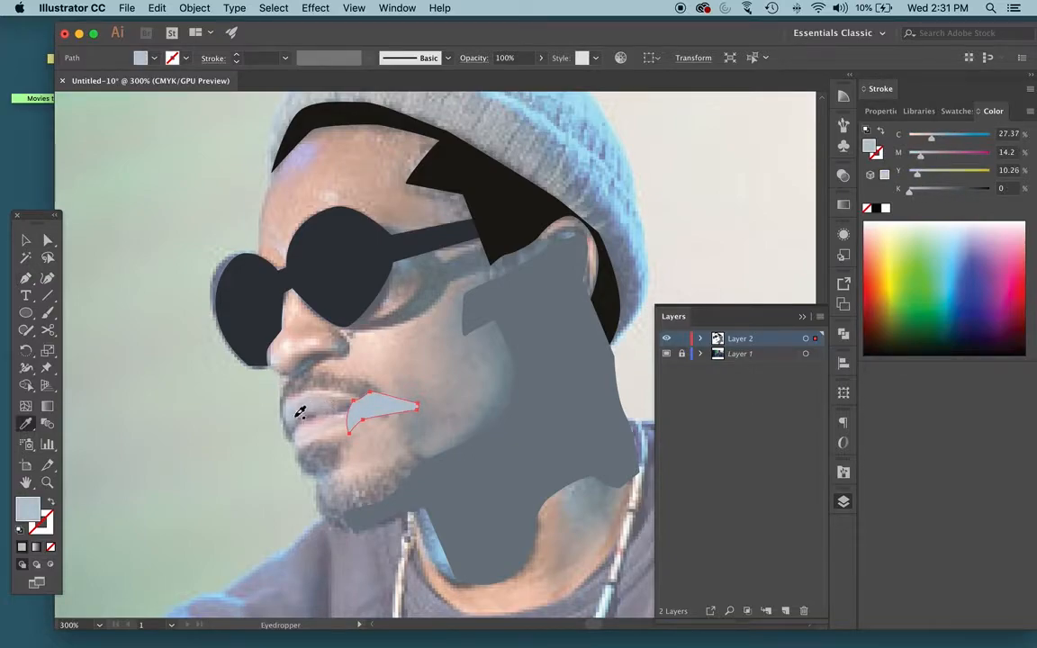
{"action": "left_click", "coordinate": [305, 410]}
Move the lip shape back over the mouth and darken its fill to a muted purple-grey
{"action": "key", "text": "v"}
{"action": "left_click_drag", "start_coordinate": [359, 420], "coordinate": [296, 422]}
{"action": "double_click", "coordinate": [27, 511]}
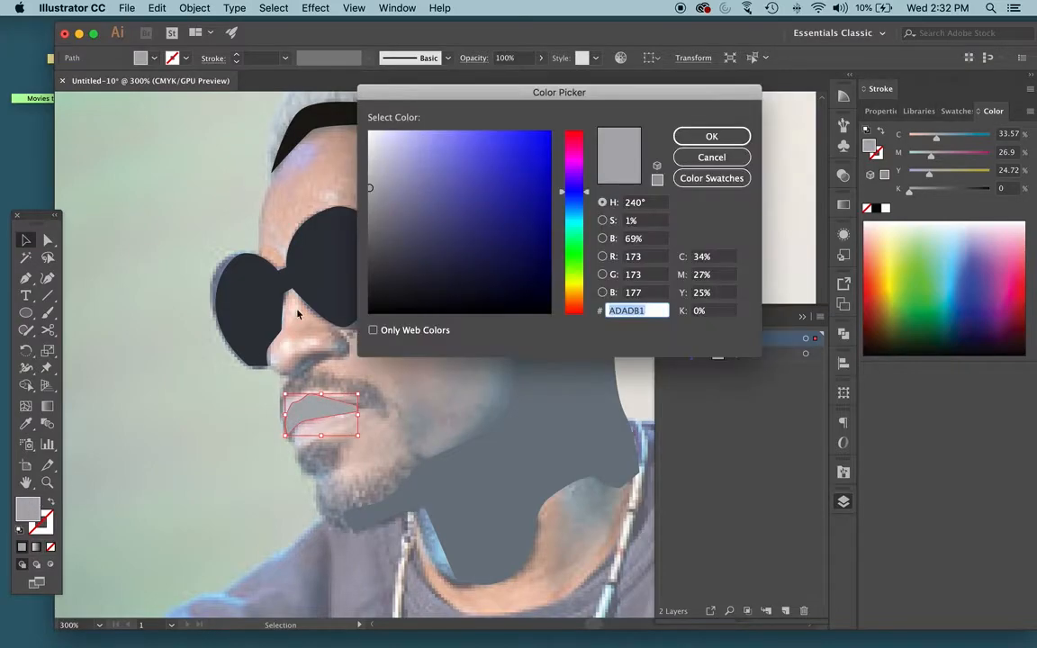
{"action": "left_click_drag", "start_coordinate": [372, 187], "coordinate": [380, 205]}
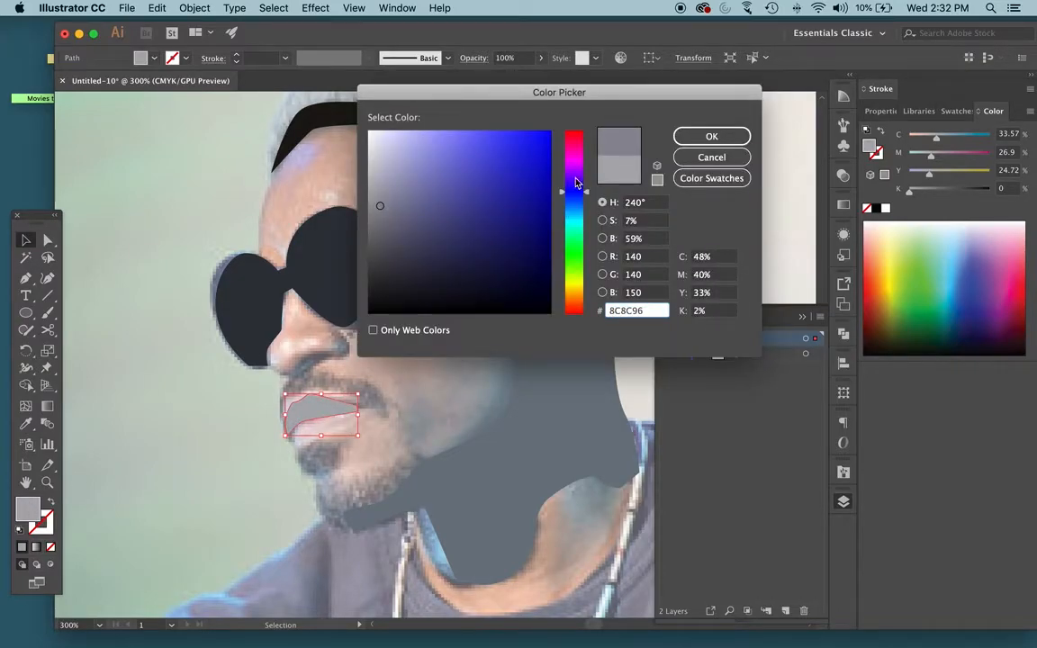
{"action": "left_click_drag", "start_coordinate": [576, 183], "coordinate": [576, 176]}
{"action": "left_click", "coordinate": [711, 136]}
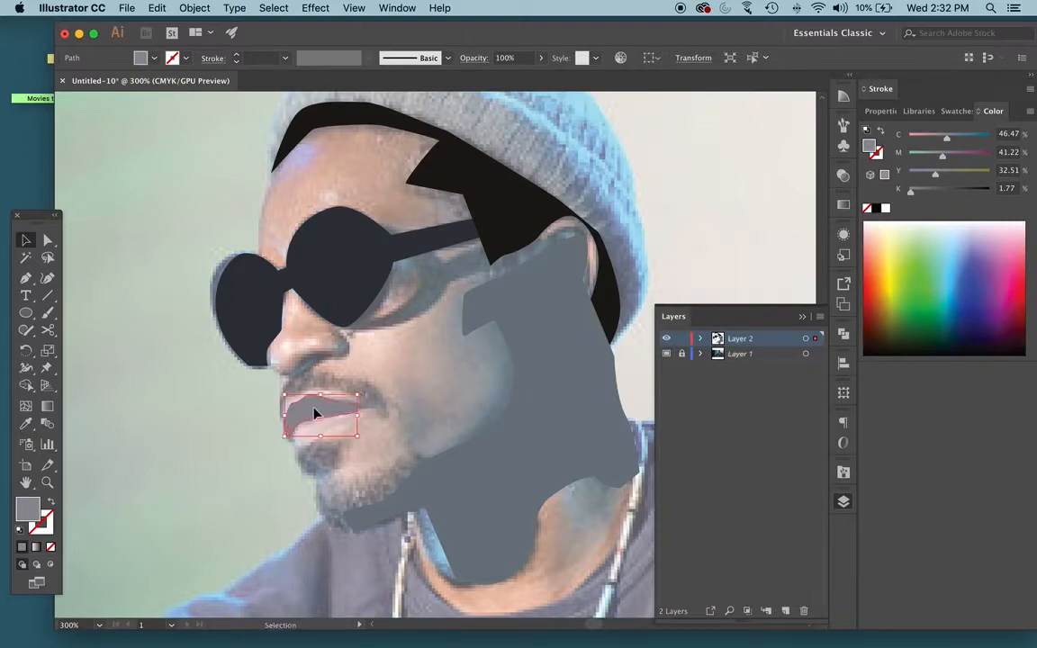
Fine-tune the lip shape's position over the upper lip and deselect it
{"action": "left_click_drag", "start_coordinate": [314, 412], "coordinate": [318, 411]}
{"action": "key", "text": "Left"}
{"action": "left_click", "coordinate": [374, 379]}
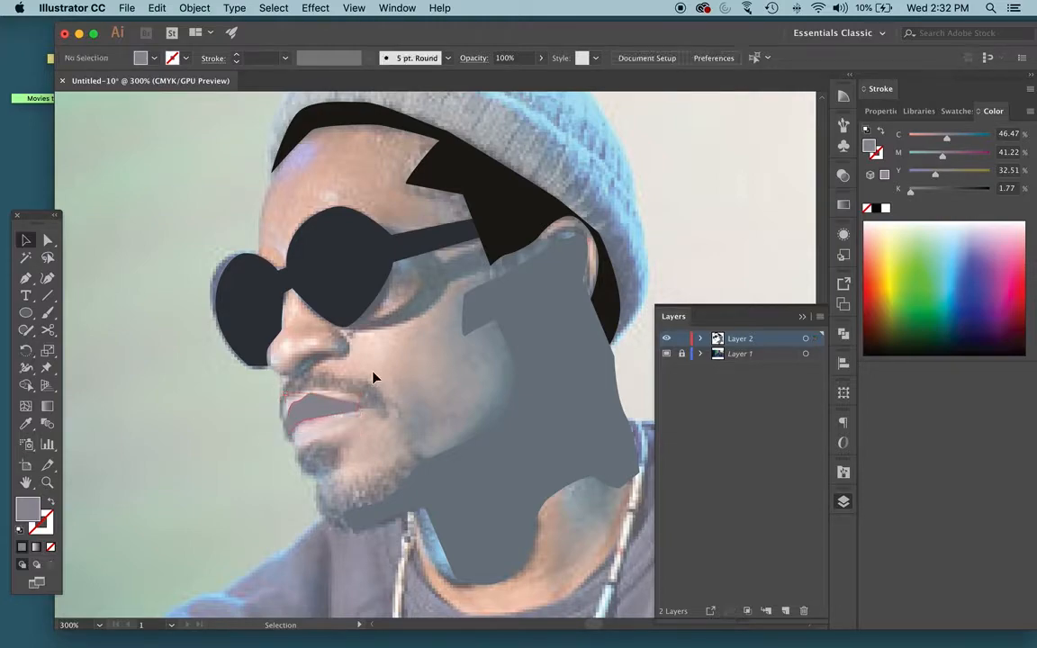
Draw a closed Pen tool shape for the shadow under the nose, from the nostril to the nose tip and back
{"action": "key", "text": "p"}
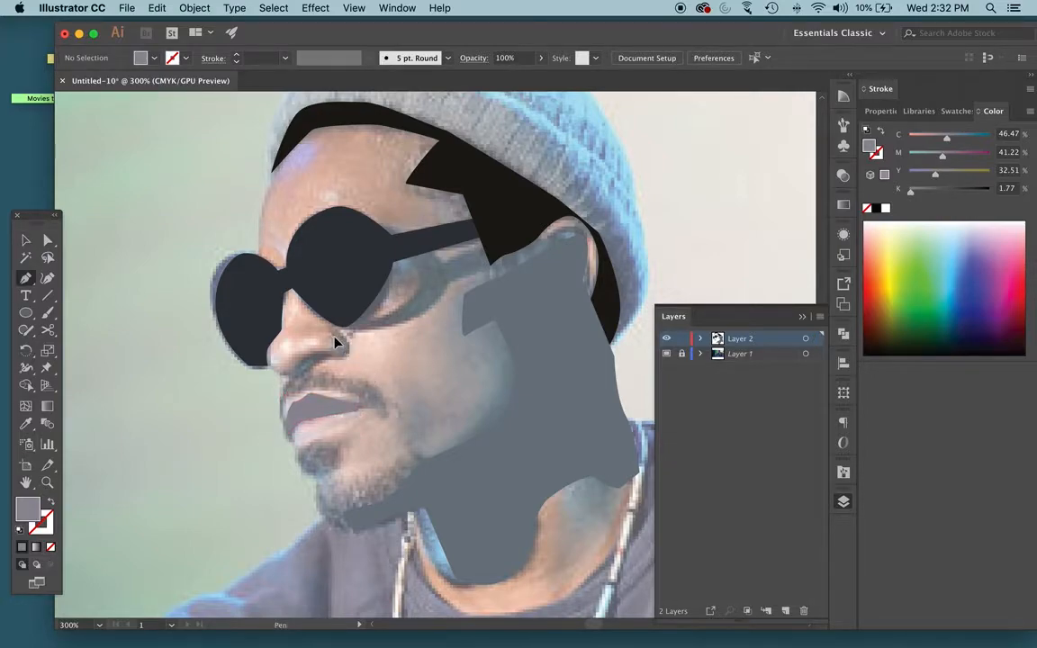
{"action": "left_click", "coordinate": [333, 336]}
{"action": "left_click", "coordinate": [291, 370]}
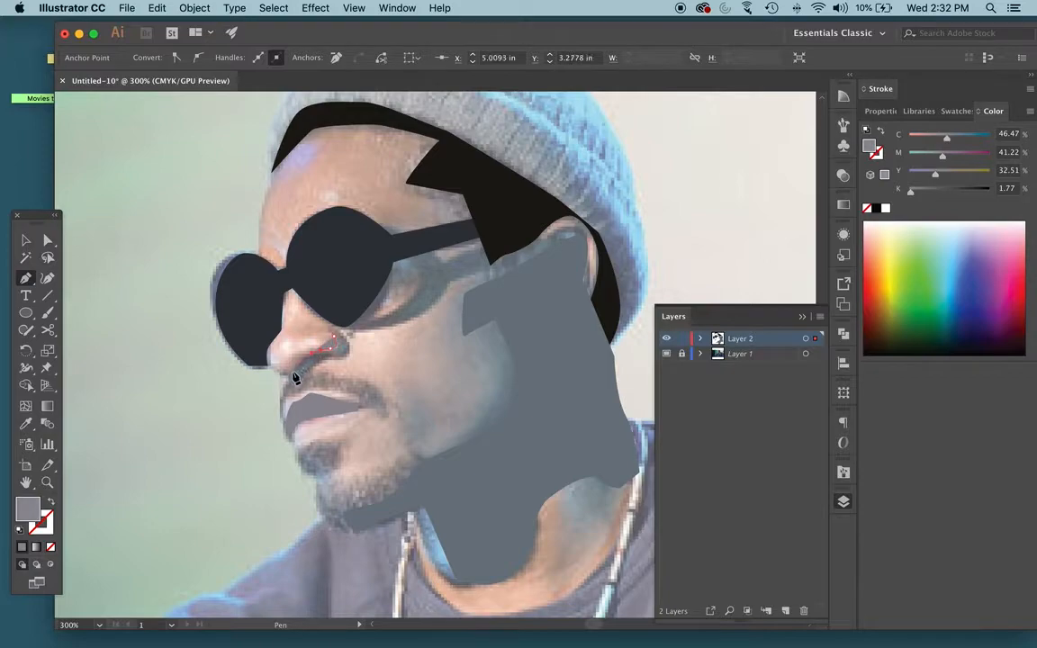
{"action": "left_click", "coordinate": [300, 379]}
{"action": "left_click", "coordinate": [323, 359]}
{"action": "left_click", "coordinate": [342, 346]}
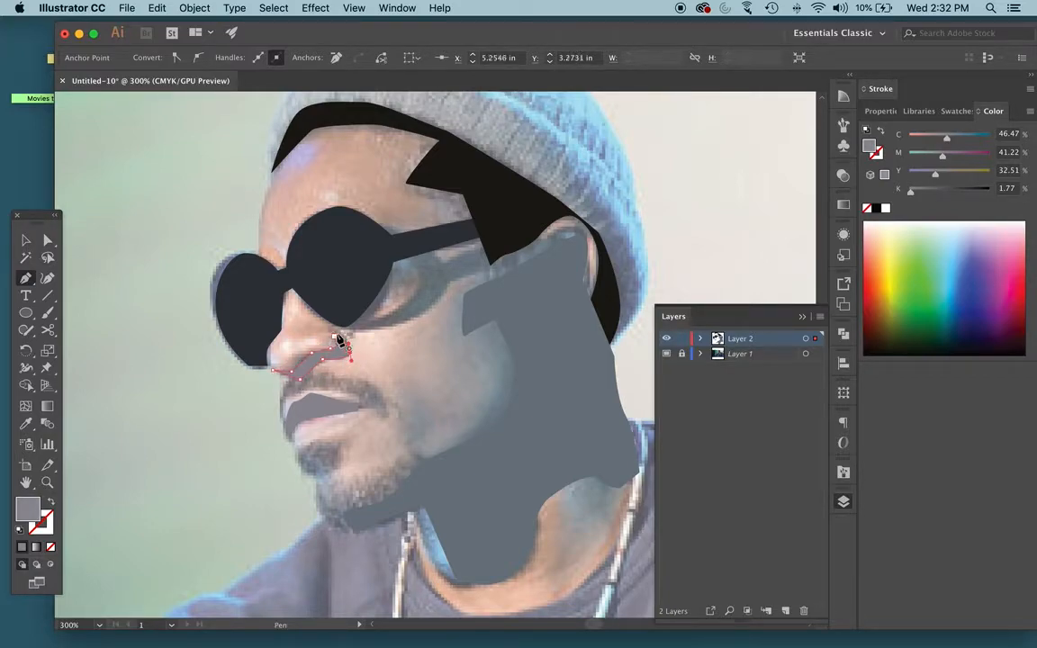
{"action": "left_click", "coordinate": [334, 337]}
Toggle the photo template layer's visibility to examine the traced shapes with the new nose and lip shadows, leaving the photo hidden
{"action": "left_click", "coordinate": [666, 354]}
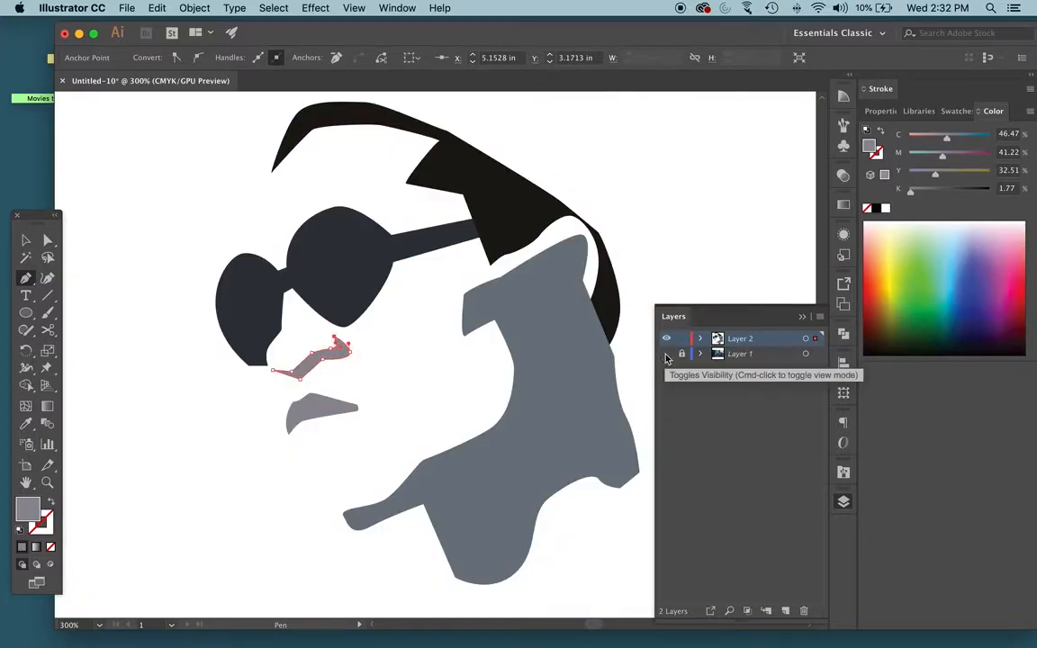
{"action": "left_click", "coordinate": [666, 354]}
{"action": "left_click", "coordinate": [666, 353]}
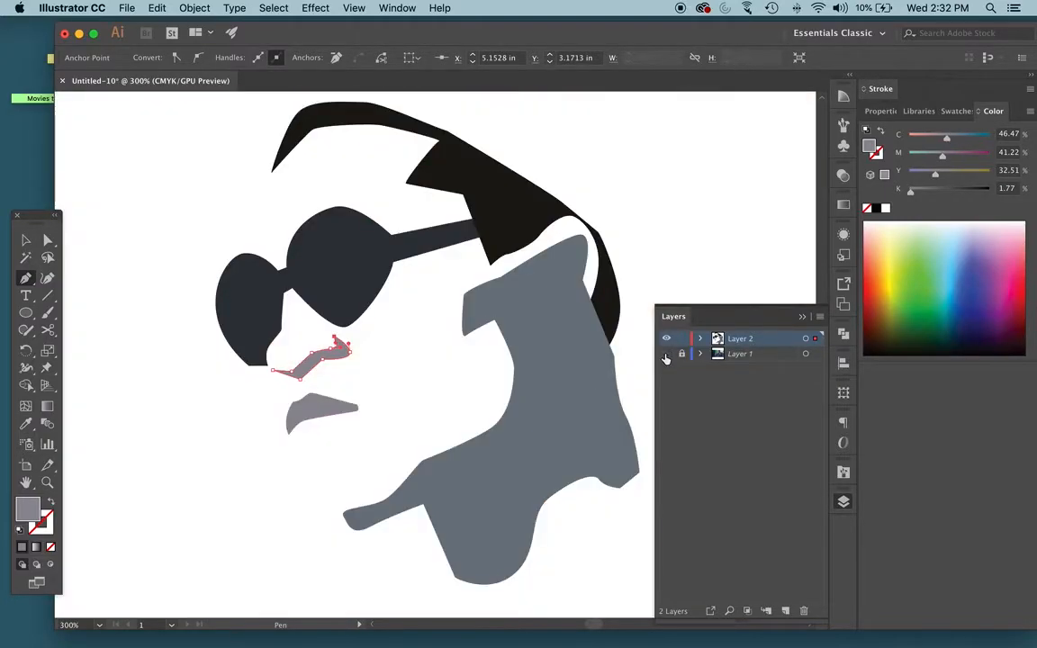
Show the photo template layer again and draw a closed Pen tool shape for the mustache above the upper lip
{"action": "left_click", "coordinate": [665, 354]}
{"action": "left_click", "coordinate": [666, 354]}
{"action": "left_click", "coordinate": [666, 353]}
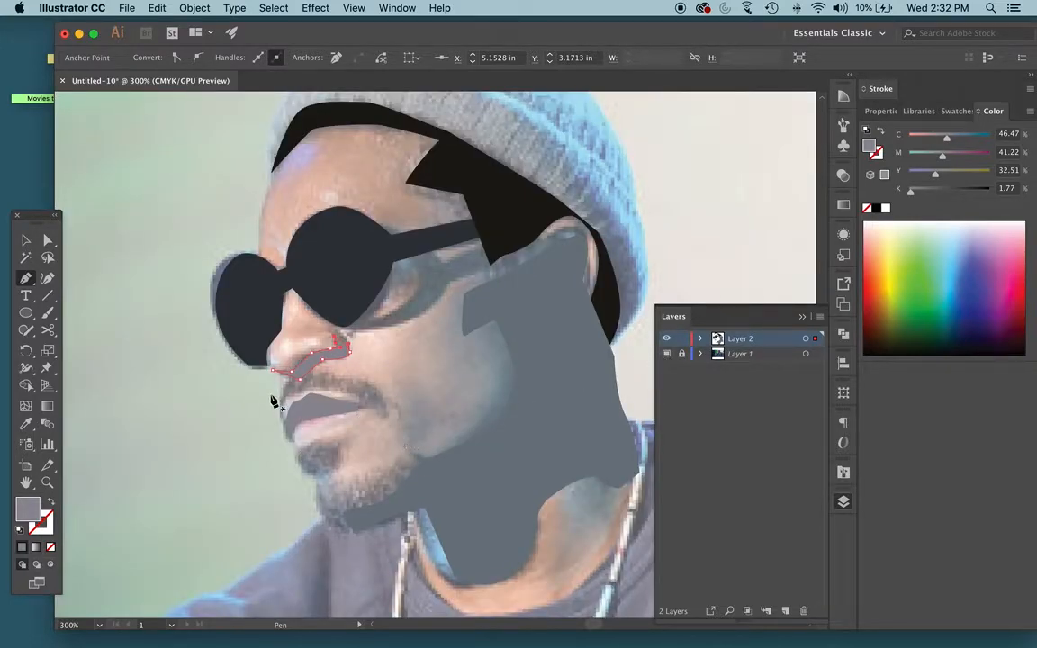
{"action": "left_click_drag", "start_coordinate": [286, 384], "coordinate": [281, 390]}
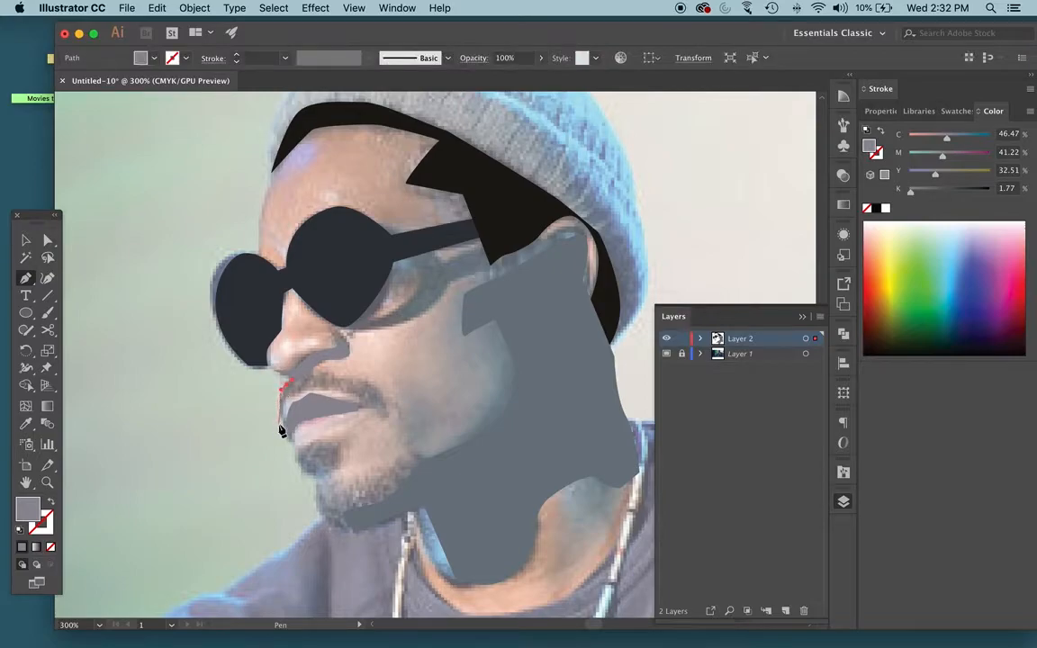
{"action": "left_click", "coordinate": [275, 421]}
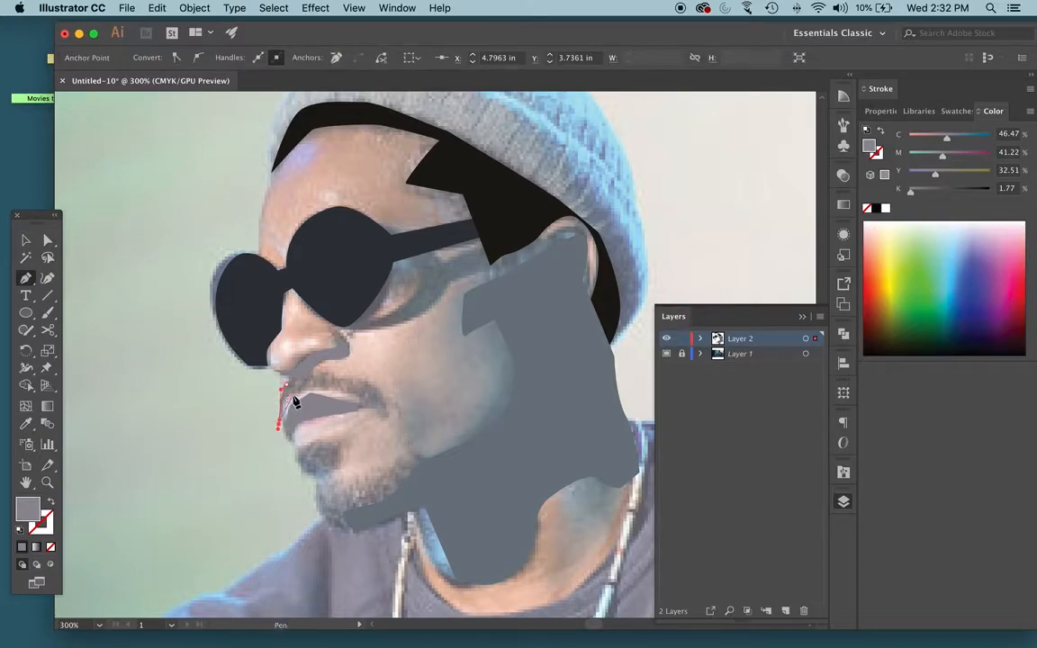
{"action": "left_click", "coordinate": [319, 391]}
{"action": "left_click_drag", "start_coordinate": [367, 381], "coordinate": [261, 351]}
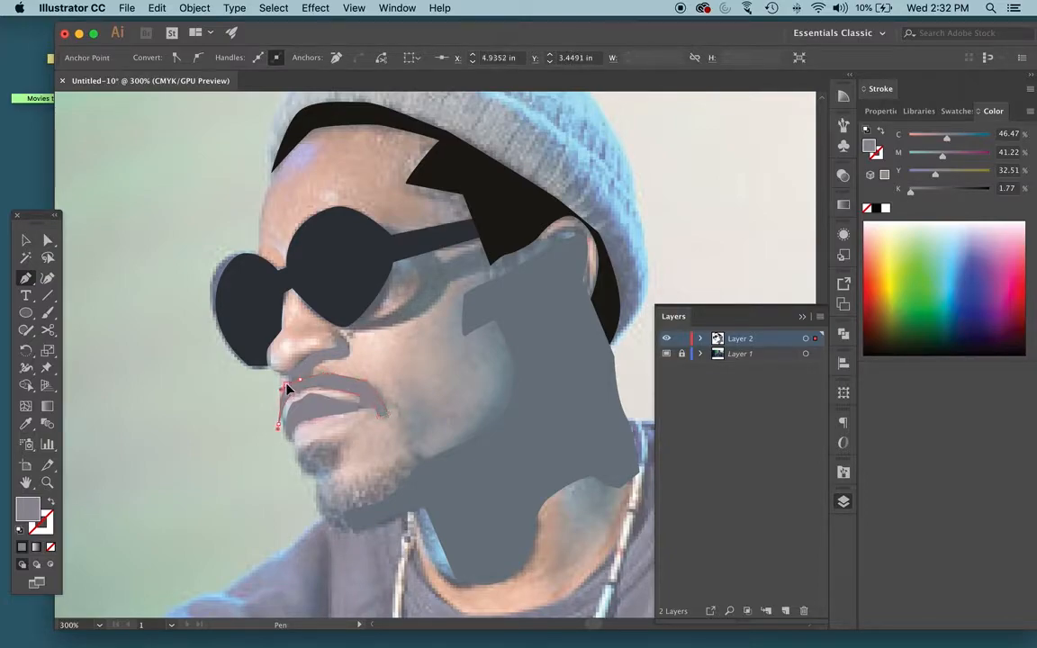
Darken the mustache shape's fill to charcoal grey 353438
{"action": "double_click", "coordinate": [28, 508]}
{"action": "left_click_drag", "start_coordinate": [379, 221], "coordinate": [382, 273]}
{"action": "left_click", "coordinate": [708, 136]}
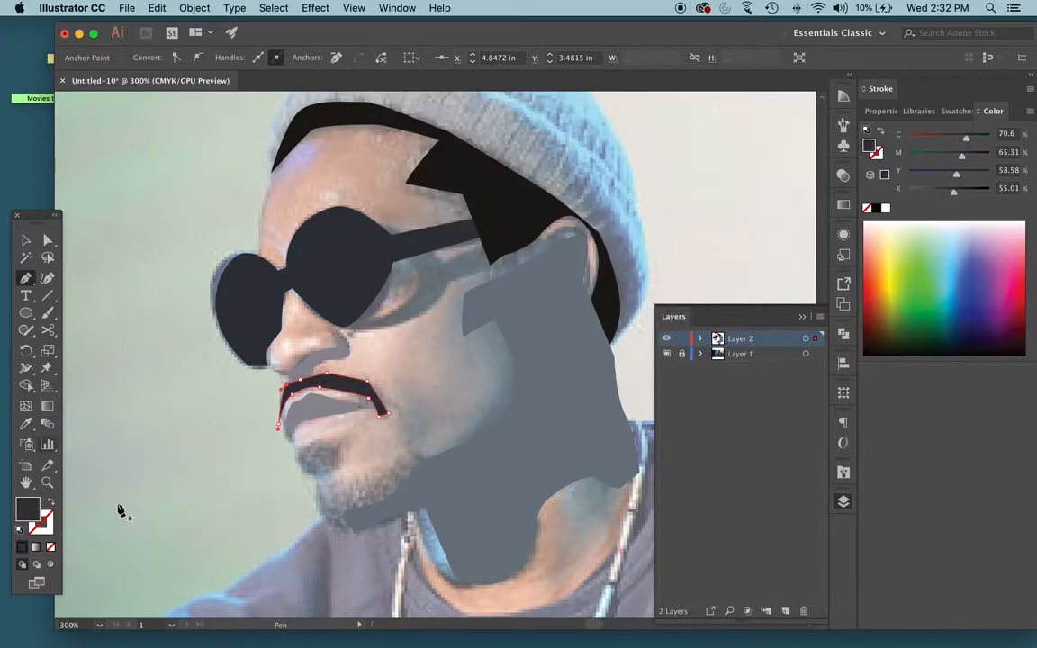
Draw a small closed Pen tool shape for the patch of beard just below the lower lip
{"action": "left_click", "coordinate": [296, 456]}
{"action": "left_click", "coordinate": [304, 447]}
{"action": "left_click", "coordinate": [335, 443]}
{"action": "left_click", "coordinate": [333, 467]}
{"action": "left_click", "coordinate": [308, 469]}
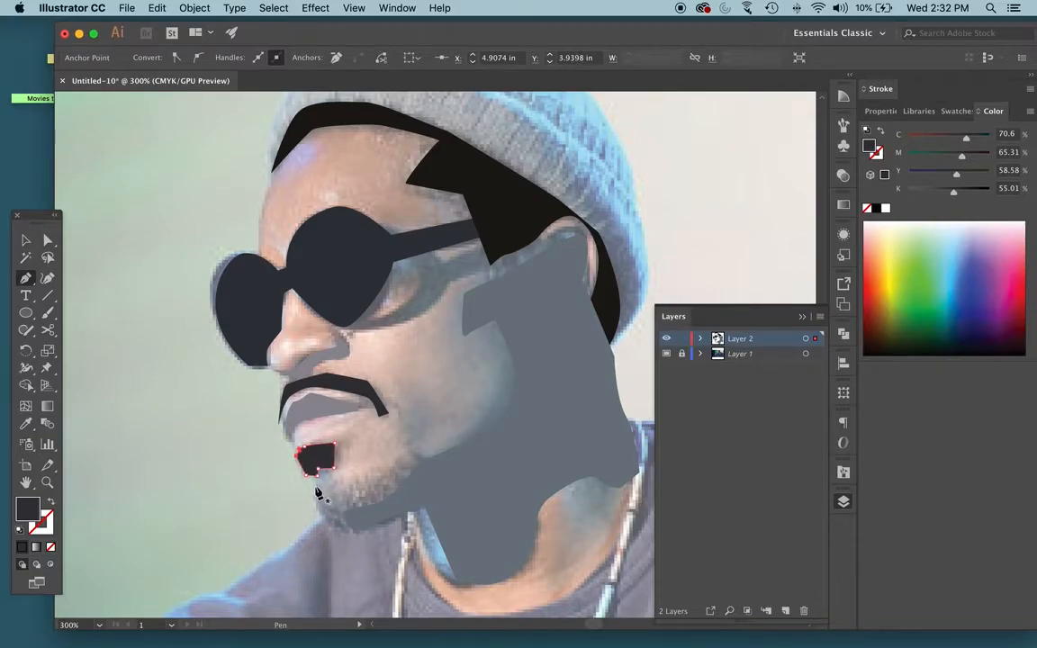
{"action": "left_click", "coordinate": [300, 462]}
Draw a closed Pen tool shape for the chin beard along the jawline, checking the photo in outline view
{"action": "left_click", "coordinate": [313, 491]}
{"action": "left_click", "coordinate": [324, 529]}
{"action": "left_click", "coordinate": [370, 527]}
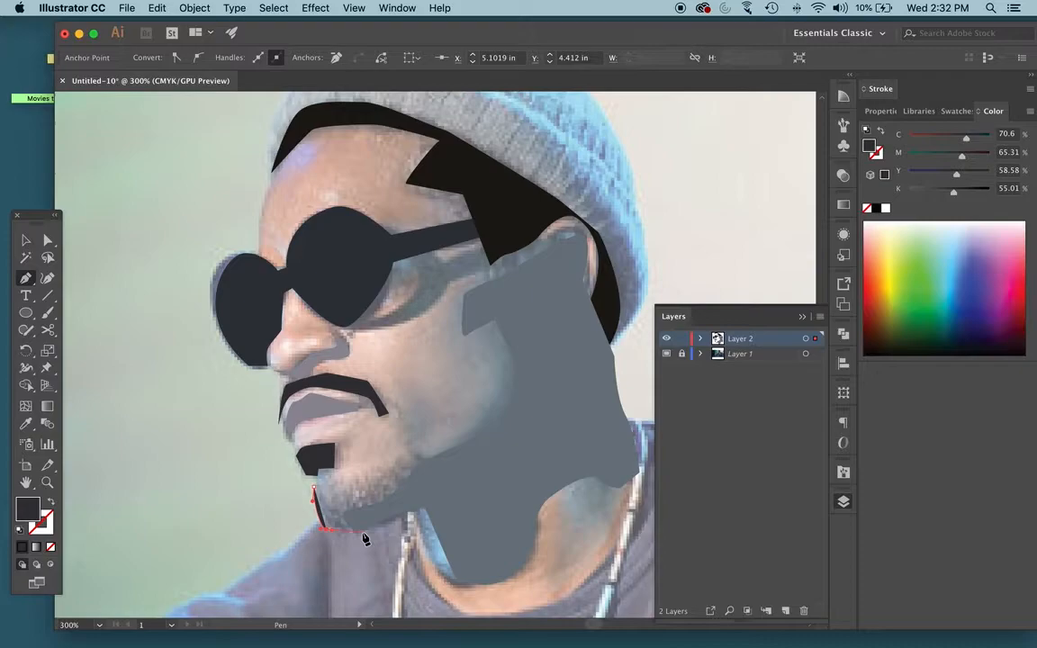
{"action": "left_click", "coordinate": [402, 520]}
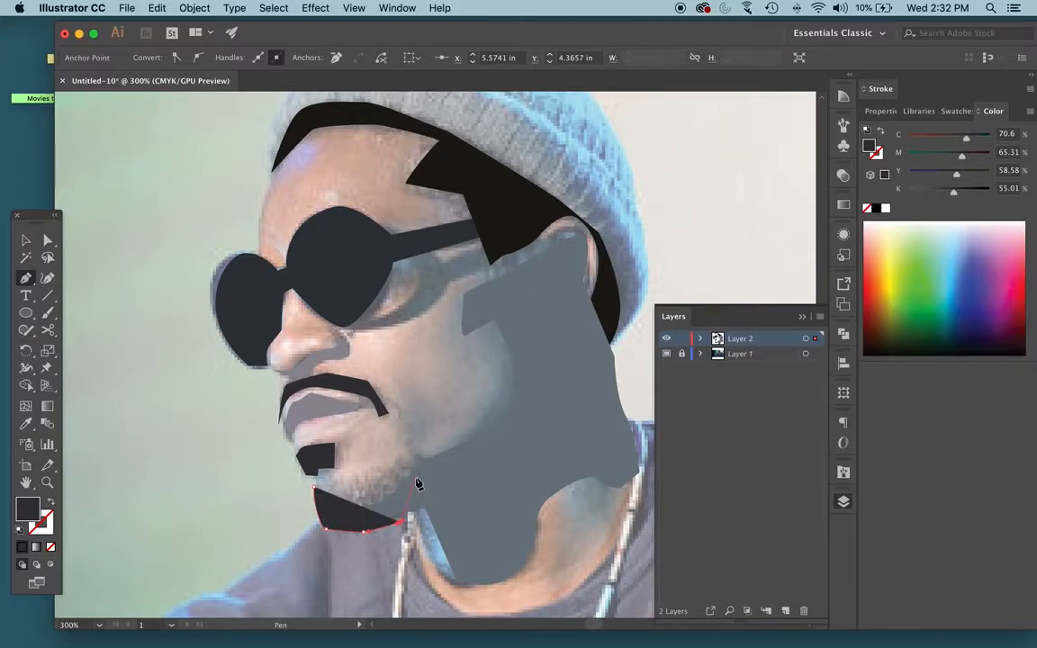
{"action": "key", "text": "super+y"}
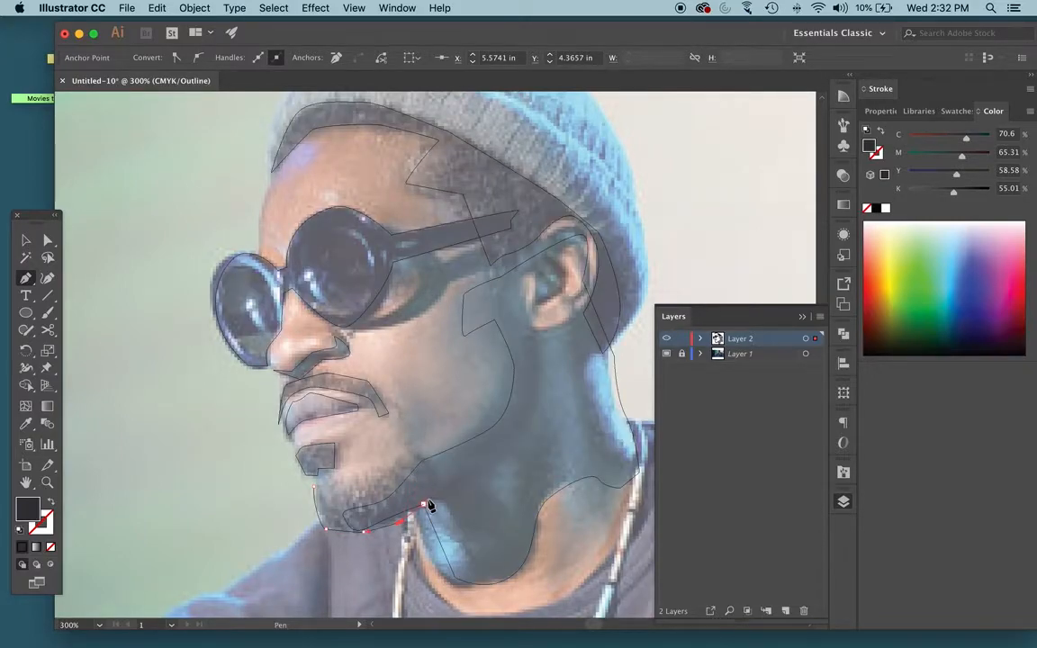
{"action": "left_click_drag", "start_coordinate": [439, 486], "coordinate": [408, 461]}
{"action": "left_click_drag", "start_coordinate": [399, 471], "coordinate": [389, 480]}
{"action": "left_click", "coordinate": [314, 491]}
{"action": "key", "text": "super+y"}
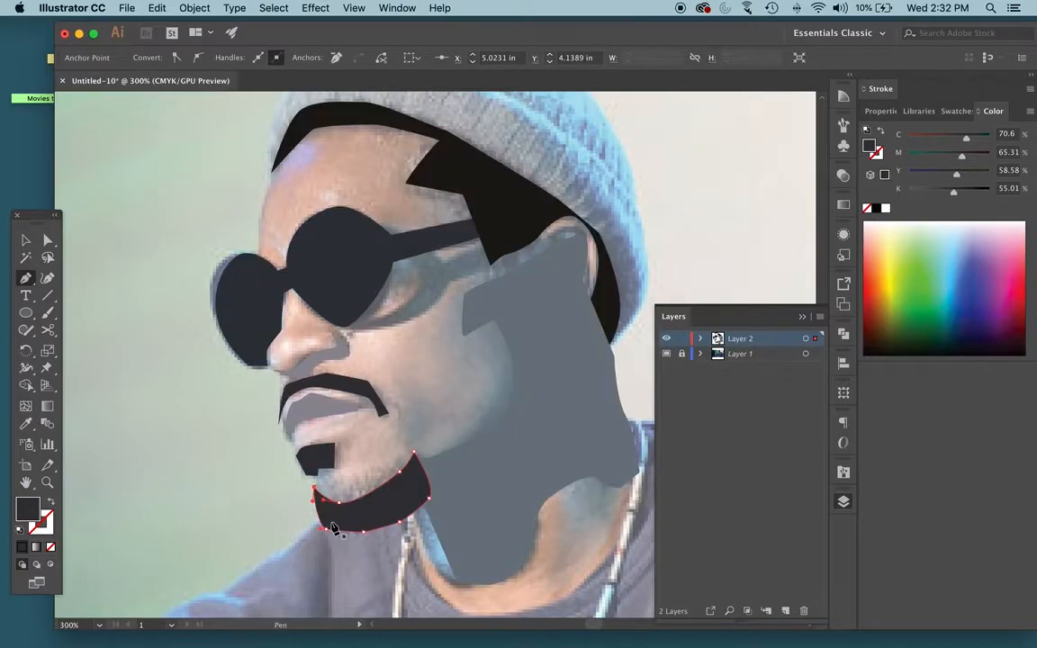
Hide the photo template layer, deselect the chin beard and examine the traced face with its facial hair
{"action": "left_click", "coordinate": [666, 356]}
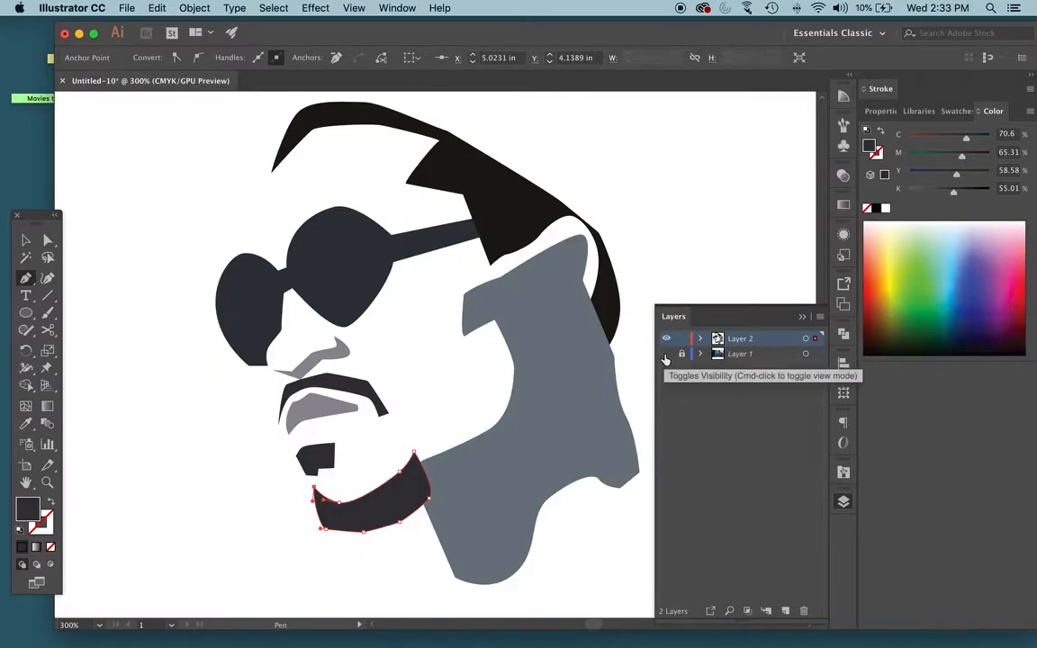
{"action": "scroll", "coordinate": [562, 351], "scroll_direction": "up", "scroll_amount": 3}
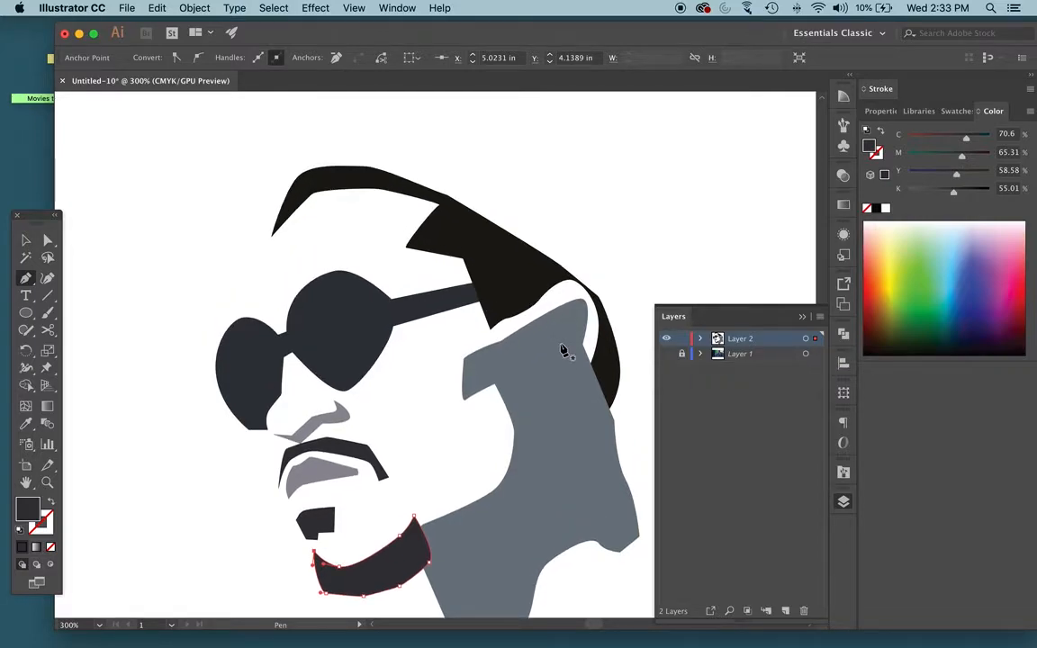
{"action": "scroll", "coordinate": [563, 351], "scroll_direction": "down", "scroll_amount": 5}
{"action": "scroll", "coordinate": [562, 351], "scroll_direction": "left", "scroll_amount": 2}
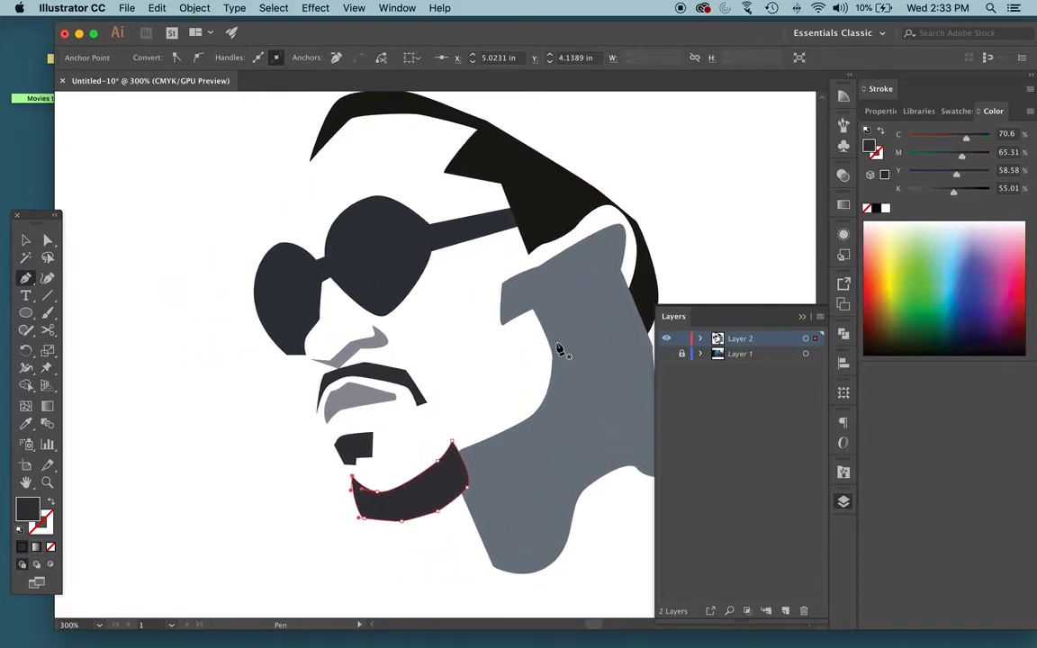
{"action": "left_click", "coordinate": [26, 239]}
{"action": "left_click", "coordinate": [158, 235]}
{"action": "scroll", "coordinate": [163, 238], "scroll_direction": "right", "scroll_amount": 2}
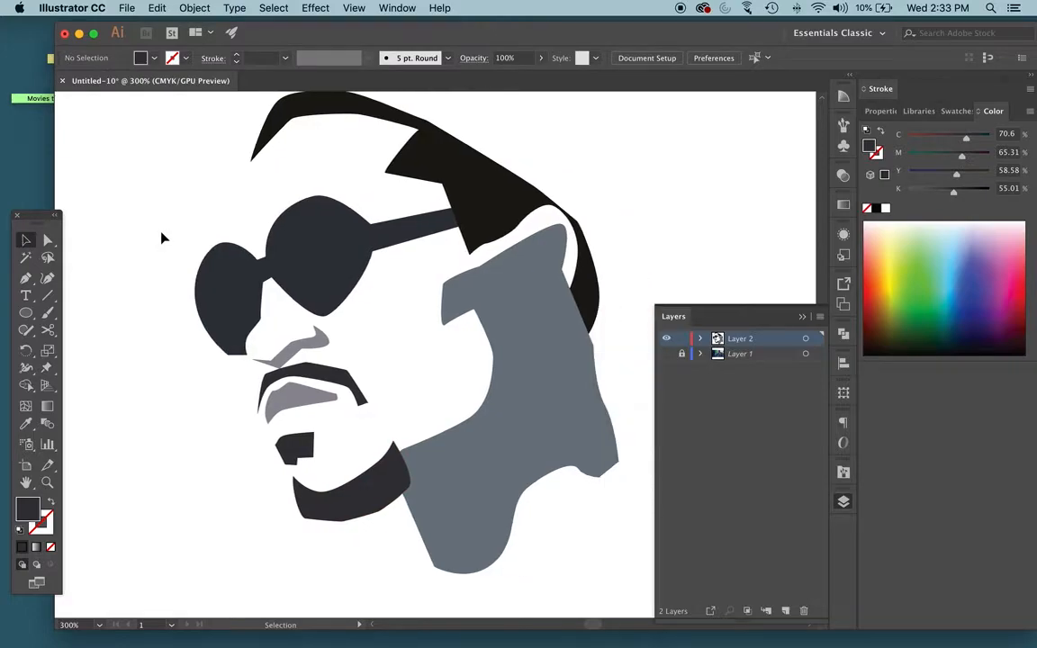
{"action": "scroll", "coordinate": [160, 236], "scroll_direction": "right", "scroll_amount": 1}
{"action": "key", "text": "ctrl+y"}
{"action": "key", "text": "ctrl+y"}
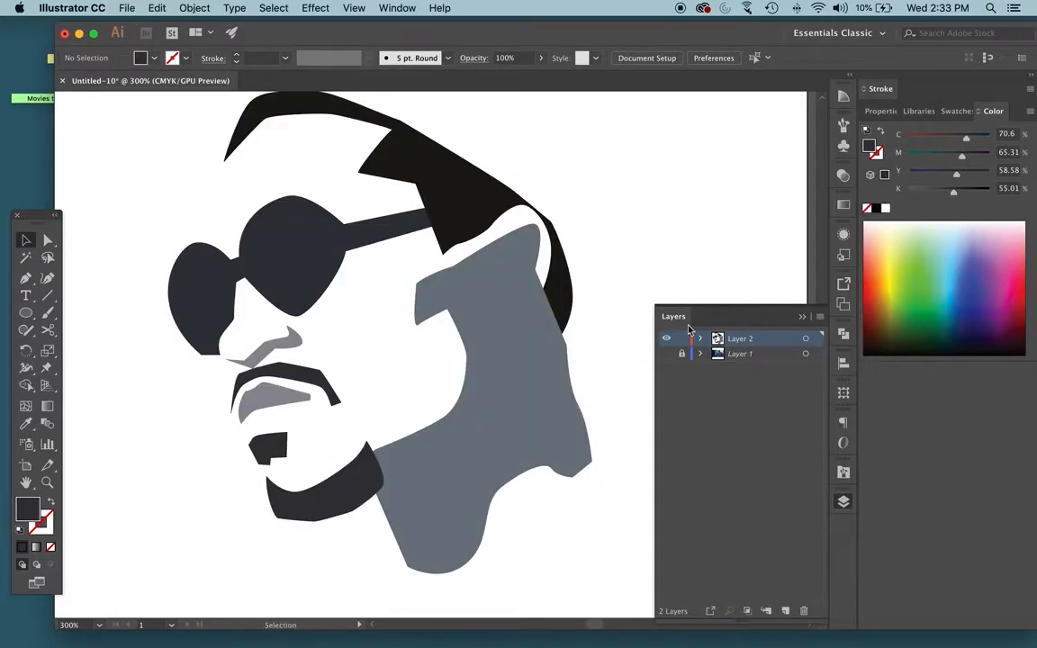
Show the photo and trace the beanie's front and lower brim edge with the Pen tool, from the forehead to the tip behind the ear
{"action": "left_click", "coordinate": [667, 353]}
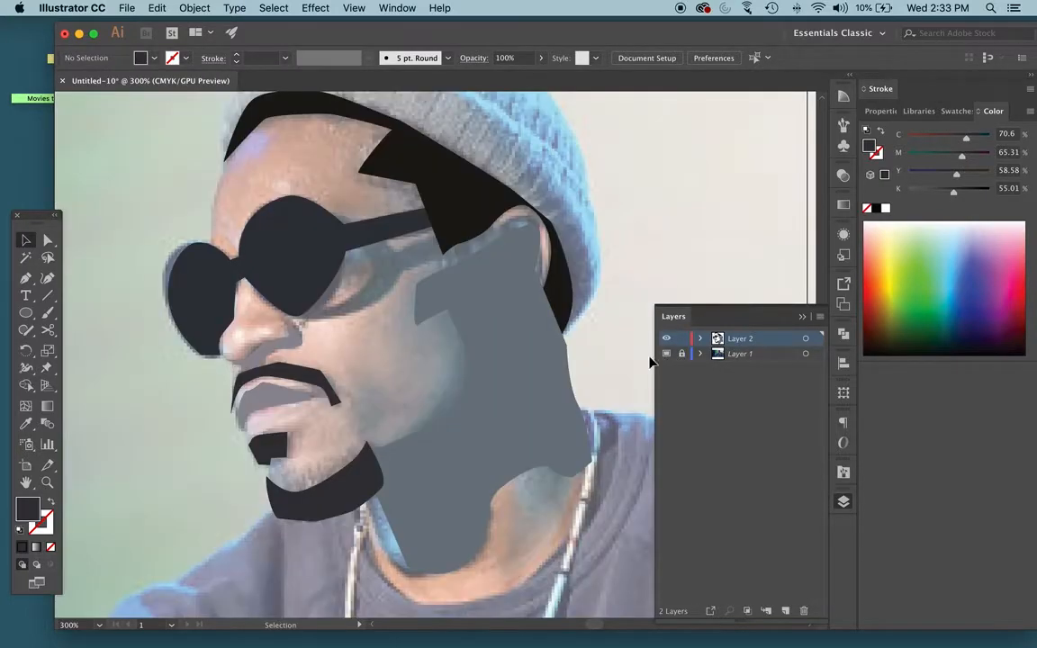
{"action": "scroll", "coordinate": [567, 364], "scroll_direction": "up", "scroll_amount": 9}
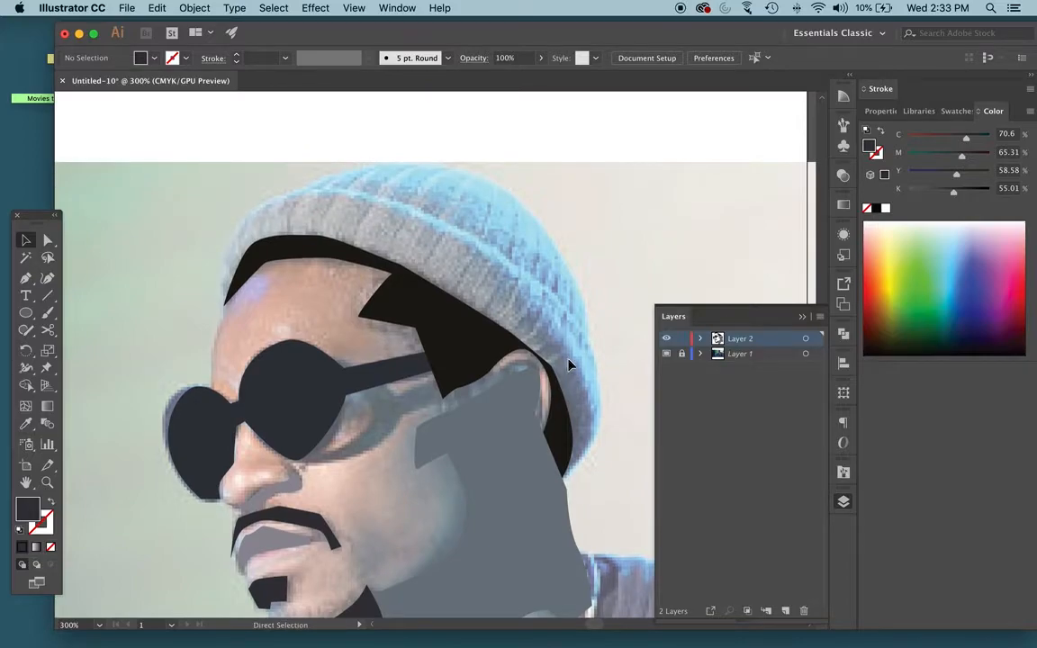
{"action": "key", "text": "p"}
{"action": "left_click_drag", "start_coordinate": [244, 214], "coordinate": [282, 191]}
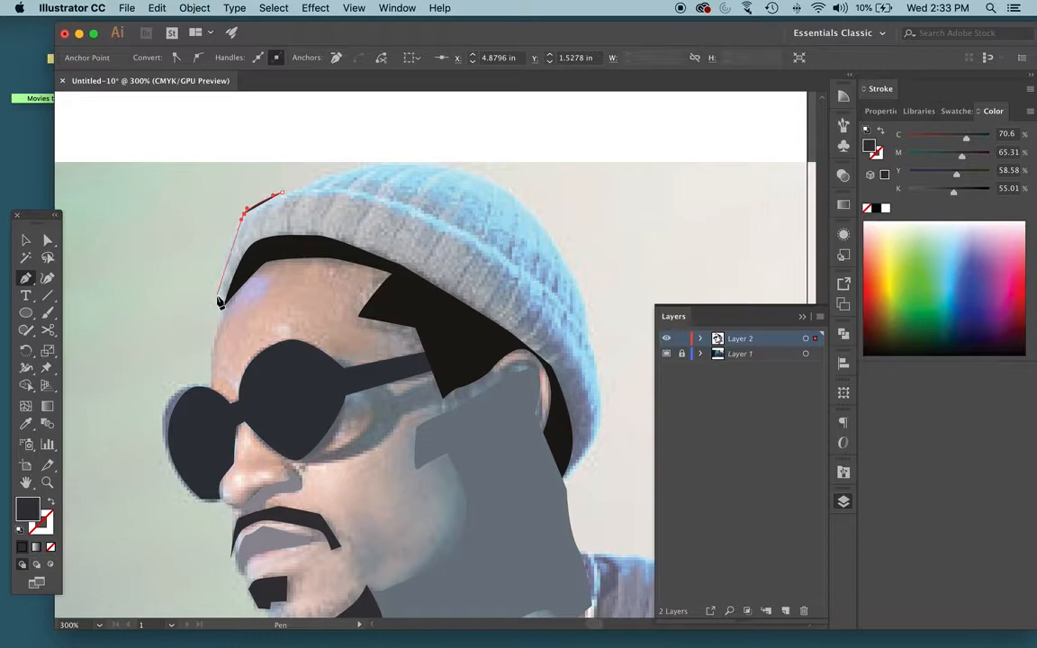
{"action": "left_click_drag", "start_coordinate": [217, 295], "coordinate": [221, 306]}
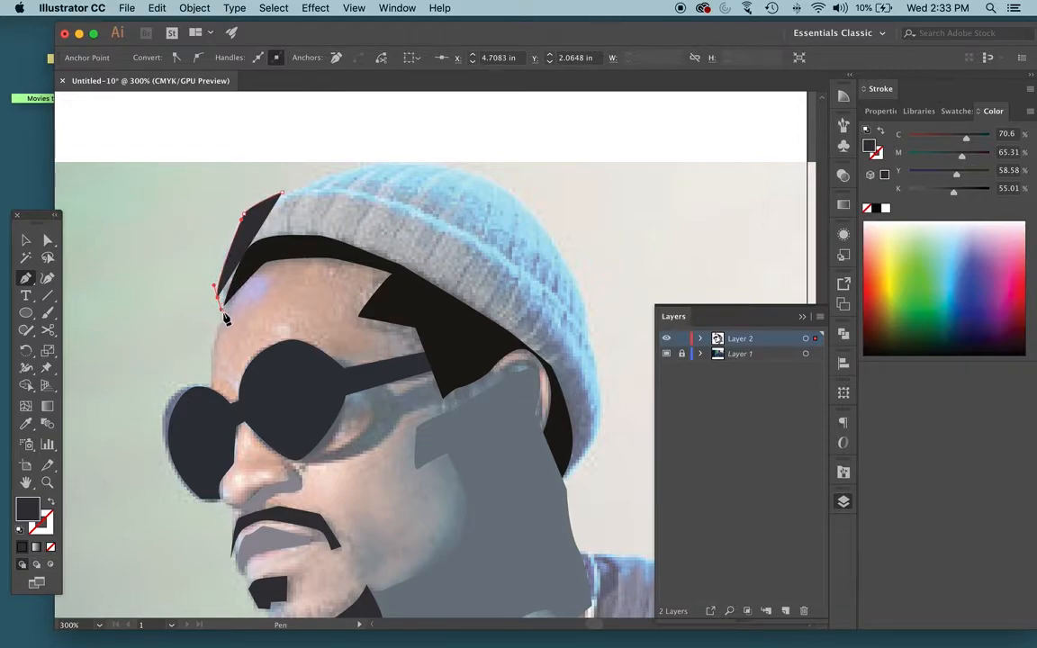
{"action": "left_click_drag", "start_coordinate": [302, 243], "coordinate": [351, 258]}
{"action": "left_click", "coordinate": [348, 255]}
{"action": "left_click", "coordinate": [401, 270]}
{"action": "left_click", "coordinate": [440, 306]}
{"action": "left_click", "coordinate": [508, 341]}
{"action": "left_click", "coordinate": [548, 365]}
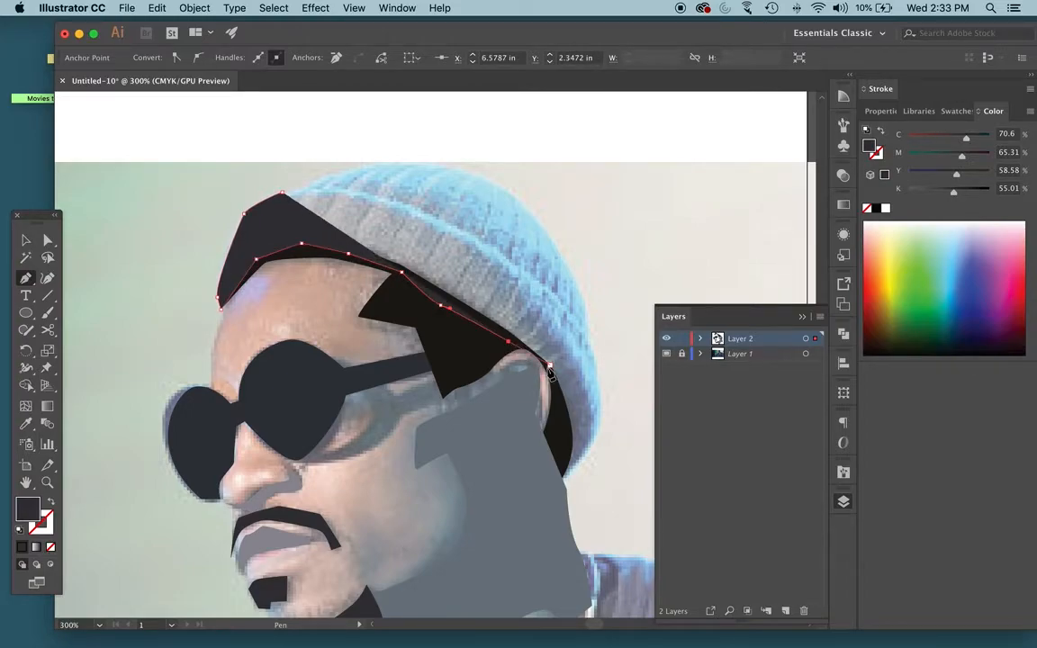
{"action": "left_click", "coordinate": [552, 380]}
{"action": "left_click", "coordinate": [561, 445]}
{"action": "left_click_drag", "start_coordinate": [554, 487], "coordinate": [604, 416]}
Continue the beanie outline up the back and over the crown, closing it at the front starting point
{"action": "left_click", "coordinate": [598, 409]}
{"action": "left_click", "coordinate": [596, 383]}
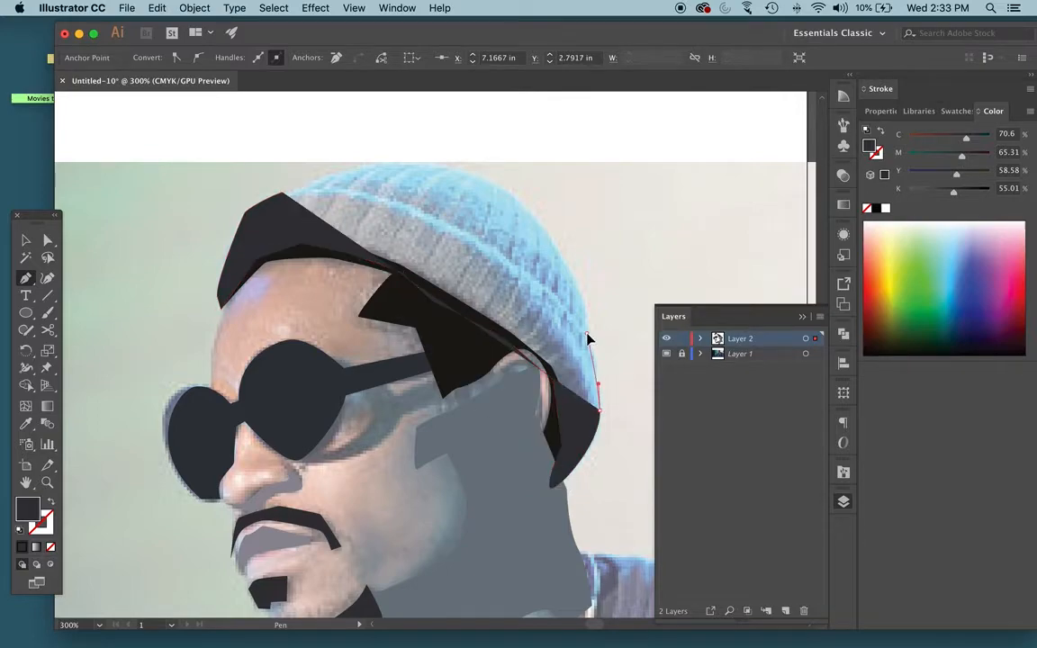
{"action": "left_click", "coordinate": [585, 333]}
{"action": "left_click", "coordinate": [582, 294]}
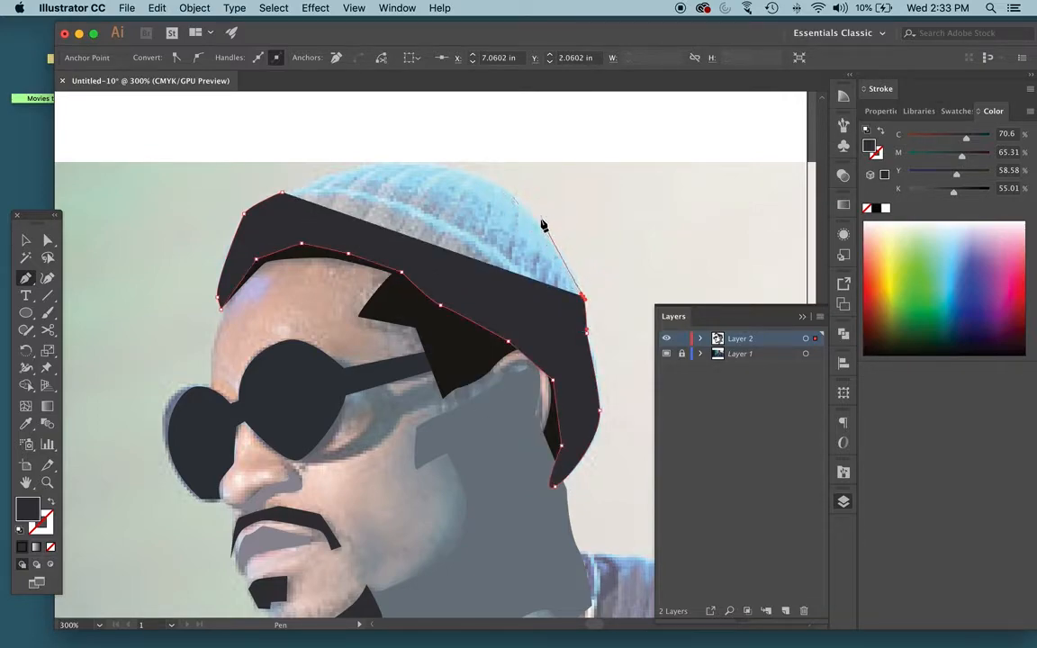
{"action": "left_click_drag", "start_coordinate": [529, 212], "coordinate": [527, 207]}
{"action": "left_click_drag", "start_coordinate": [420, 162], "coordinate": [364, 166]}
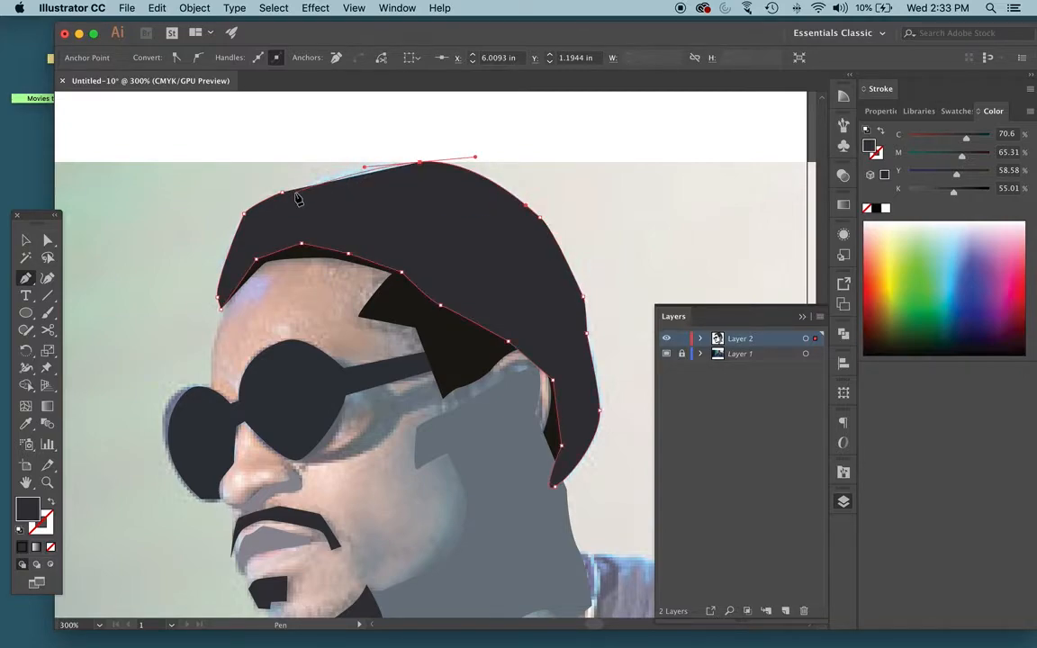
{"action": "key", "text": "super+y"}
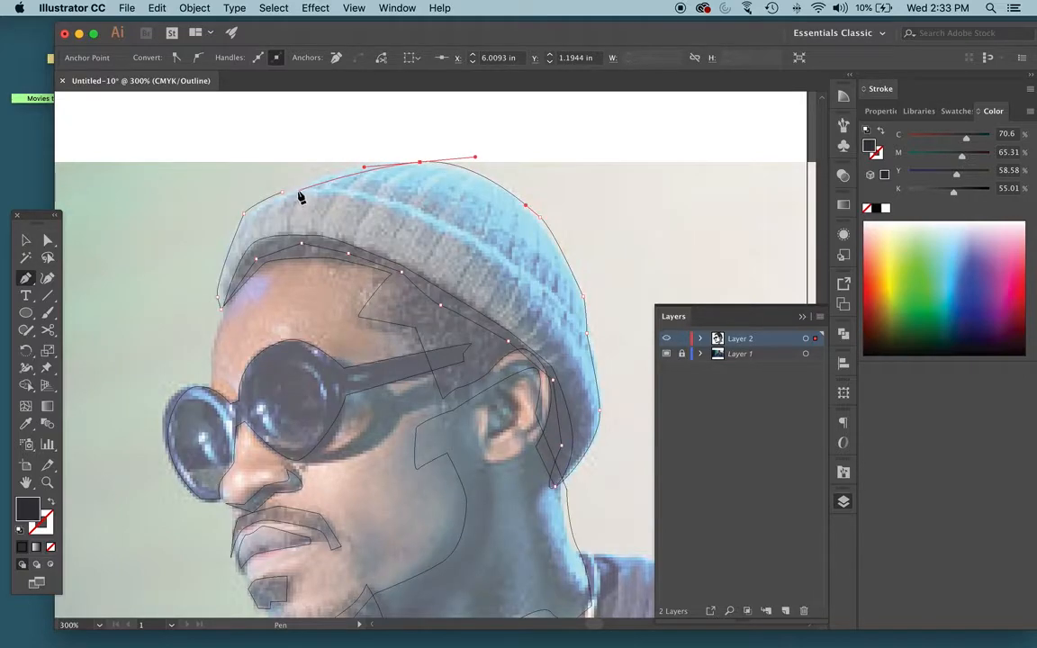
{"action": "left_click", "coordinate": [283, 194]}
{"action": "key", "text": "super+y"}
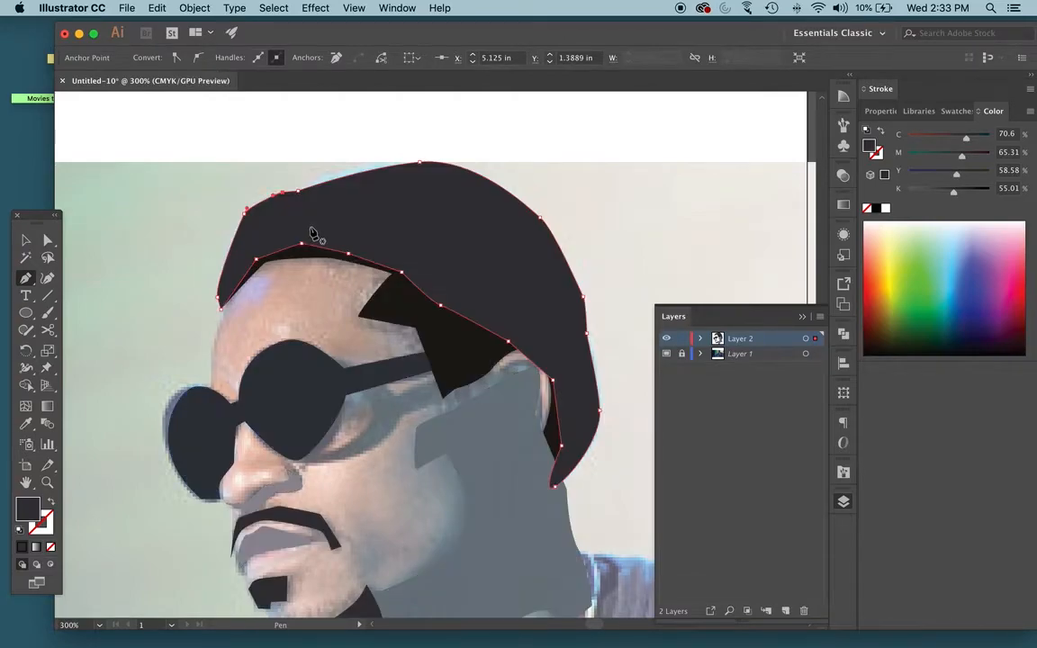
Recolor the beanie shape with a light beige-grey fill of about C 17.5, M 12.6, Y 20.9, K 0
{"action": "double_click", "coordinate": [27, 515]}
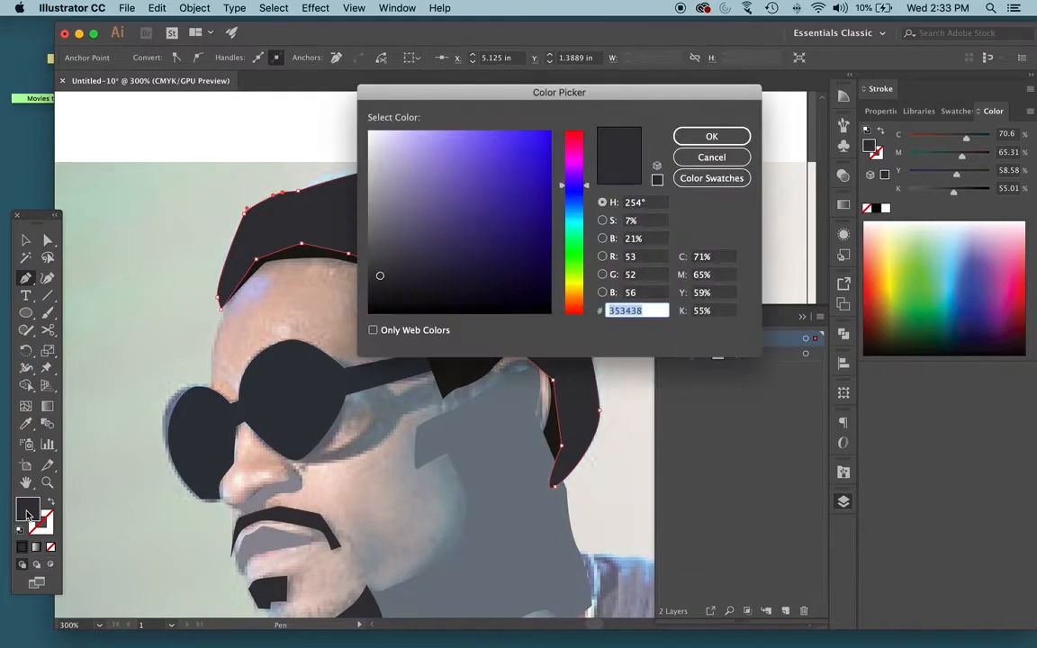
{"action": "left_click", "coordinate": [379, 164]}
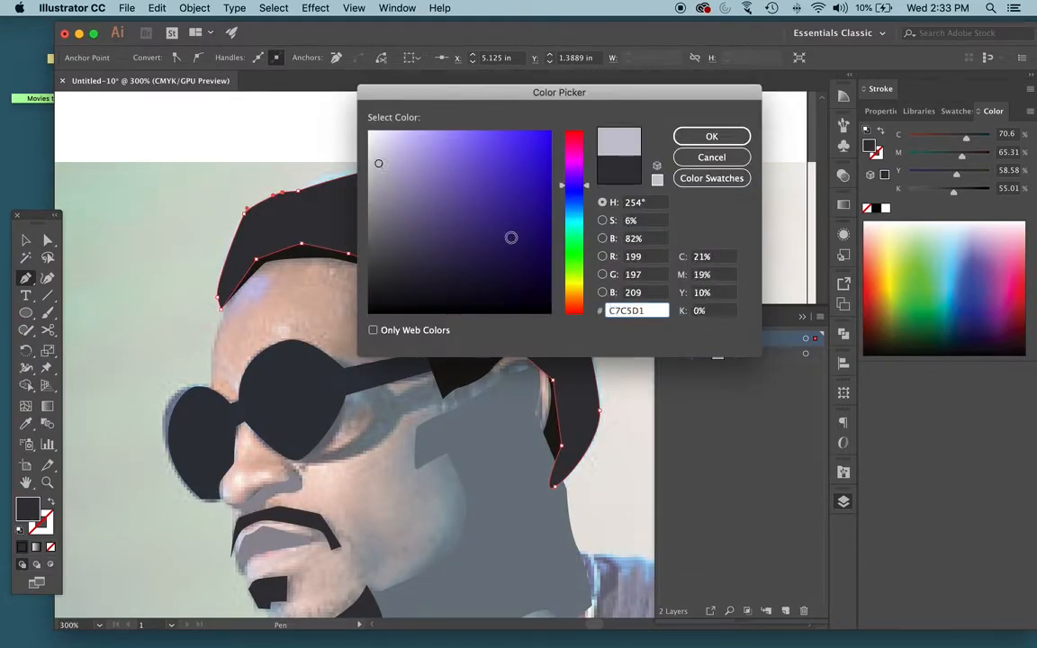
{"action": "left_click", "coordinate": [573, 284]}
{"action": "left_click", "coordinate": [711, 136]}
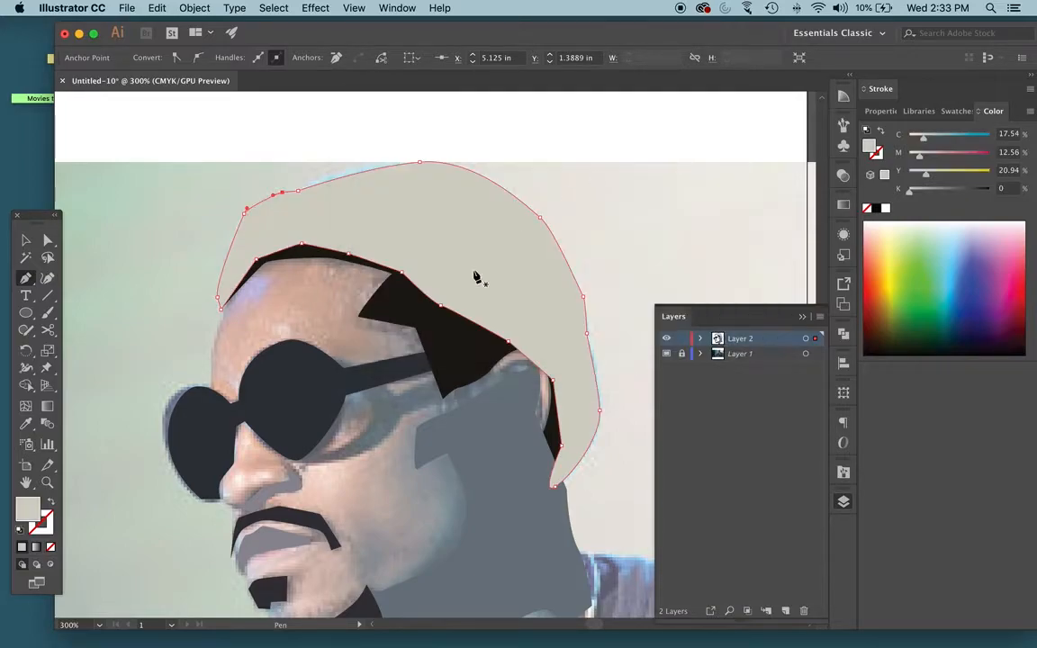
Move the beanie path down Layer 2's stacking order to just above the lowest path, behind the hair, and deselect it
{"action": "left_click", "coordinate": [701, 338]}
{"action": "left_click", "coordinate": [701, 338]}
{"action": "key", "text": "v"}
{"action": "left_click", "coordinate": [701, 339]}
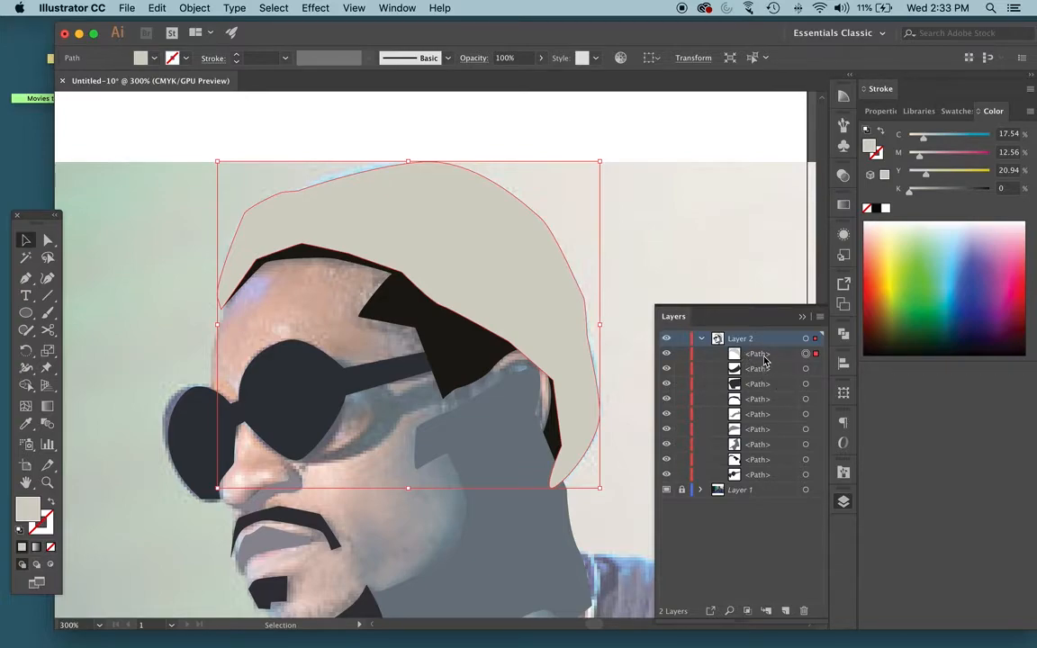
{"action": "left_click_drag", "start_coordinate": [772, 359], "coordinate": [771, 471]}
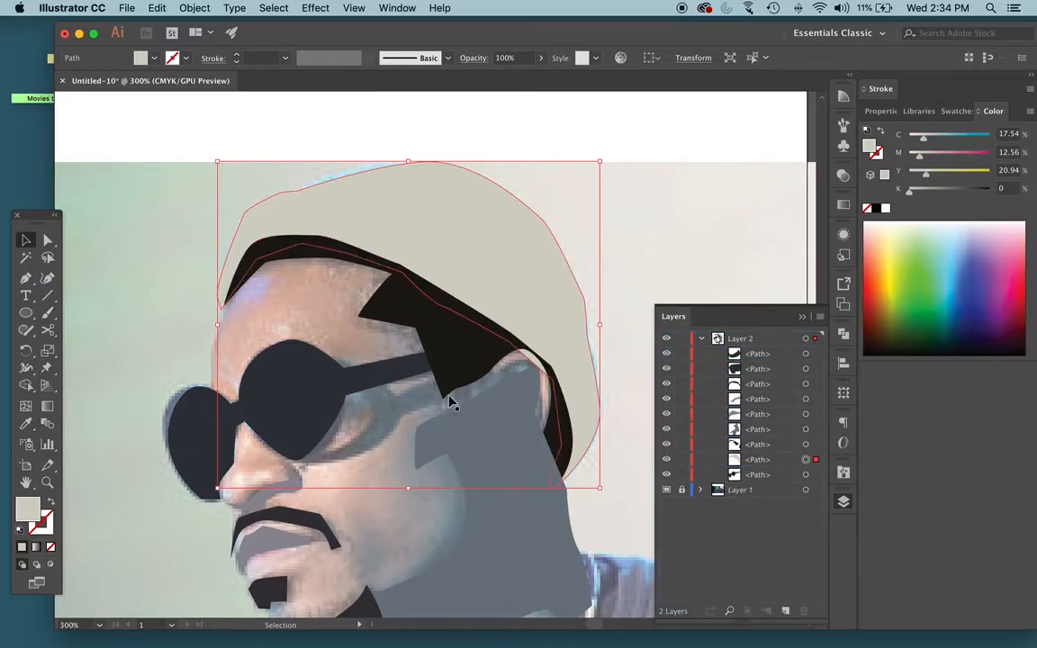
{"action": "left_click", "coordinate": [664, 268]}
{"action": "scroll", "coordinate": [297, 180], "scroll_direction": "down", "scroll_amount": 2}
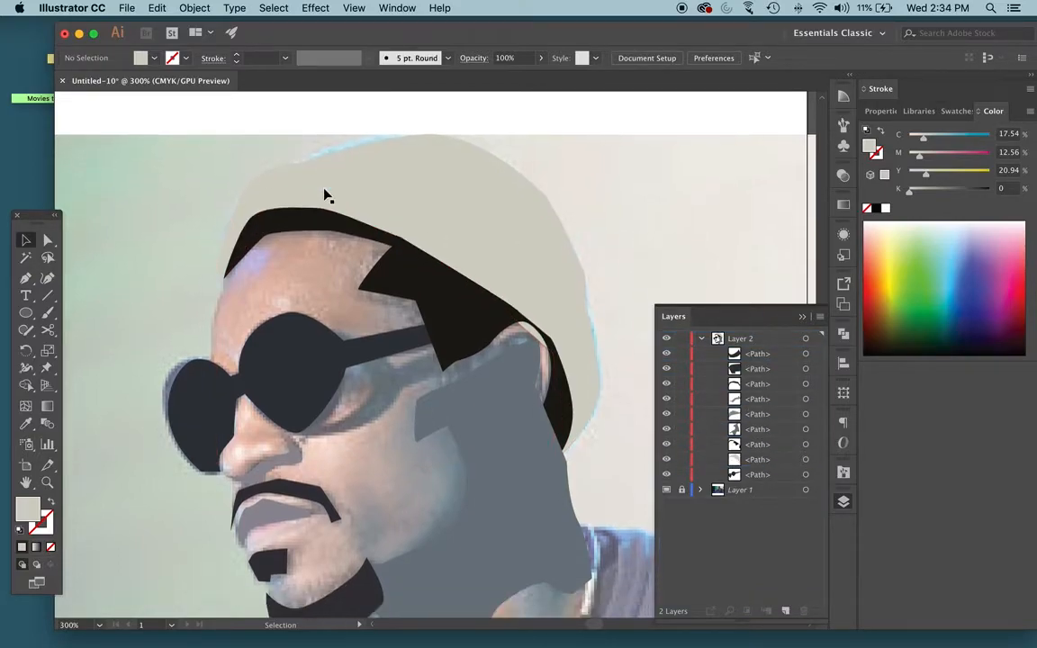
{"action": "left_click", "coordinate": [701, 340]}
Zoom out and toggle the photo template layer's visibility to examine the whole illustration with the beanie, leaving the photo hidden
{"action": "key", "text": "super+minus"}
{"action": "key", "text": "super+minus"}
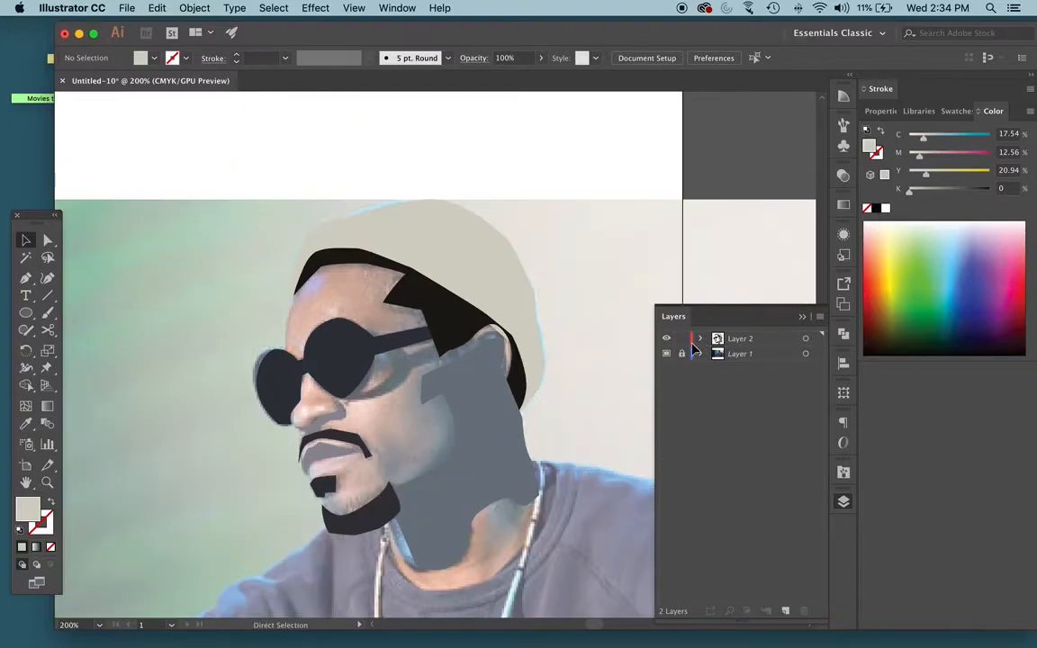
{"action": "left_click", "coordinate": [668, 356]}
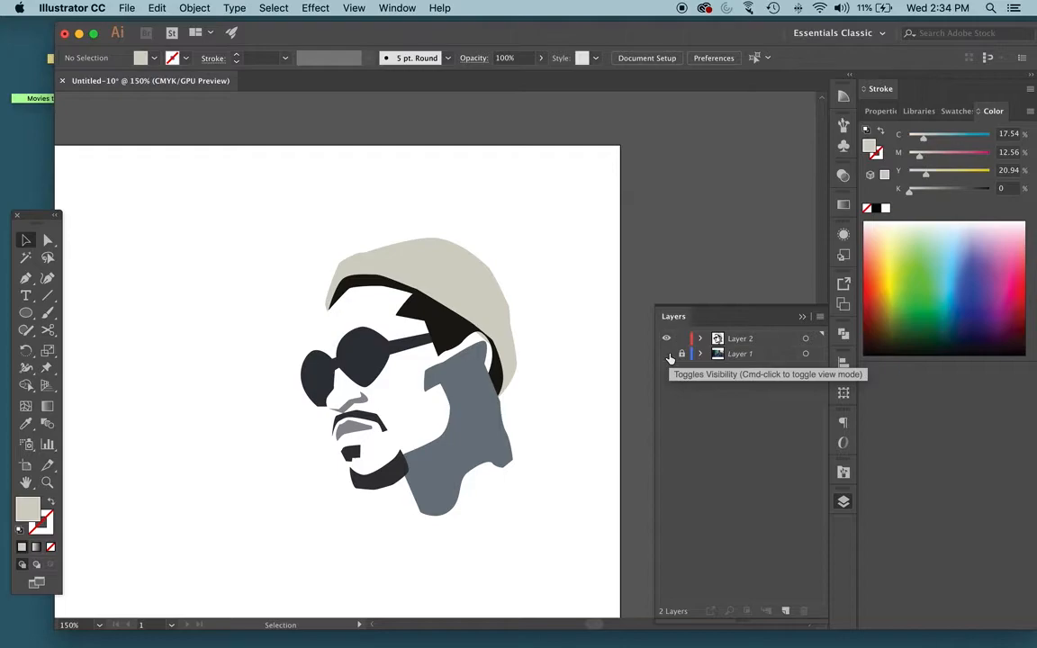
{"action": "left_click", "coordinate": [667, 355]}
{"action": "left_click", "coordinate": [667, 355]}
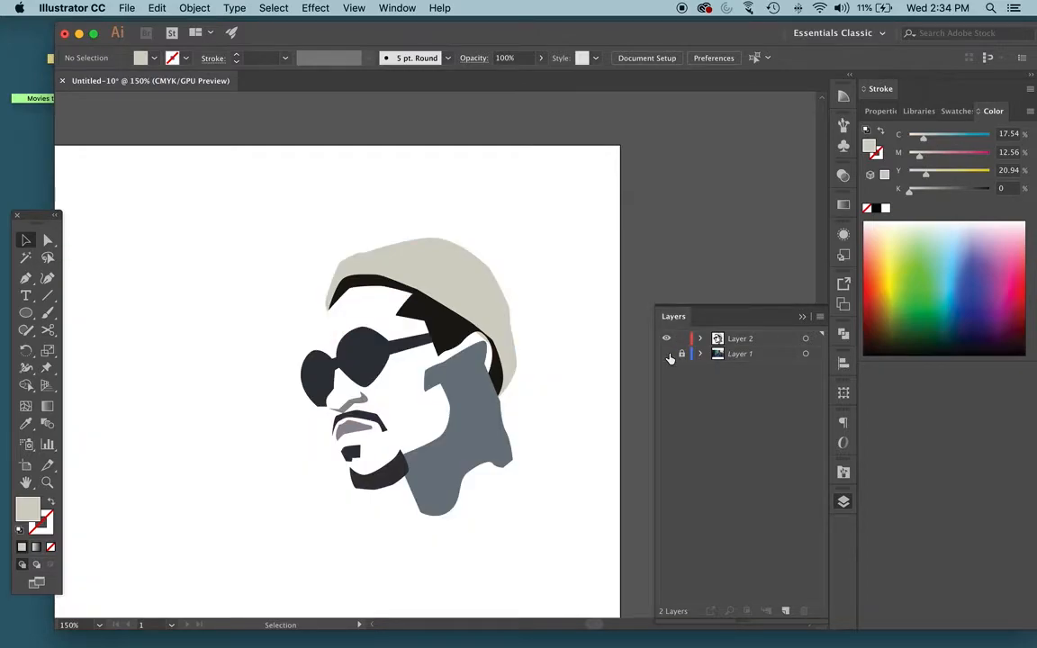
Adjust the curve handle where the sunglasses' near lens meets the underside of the temple arm, making the lens edge fuller
{"action": "key", "text": "super+equal"}
{"action": "key", "text": "super+equal"}
{"action": "key", "text": "super+equal"}
{"action": "left_click", "coordinate": [212, 319]}
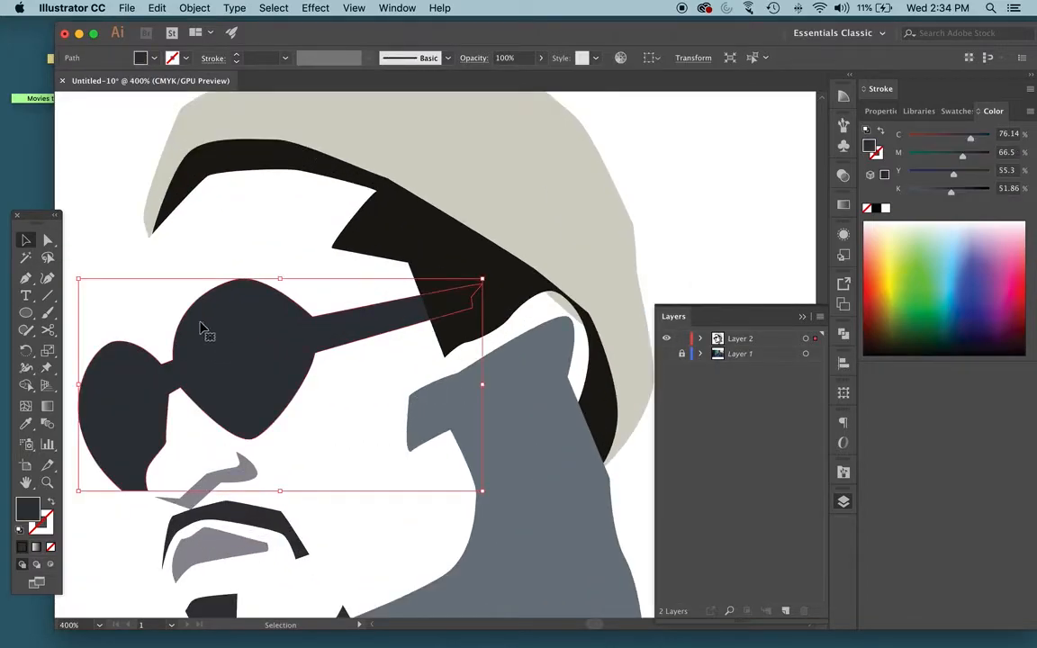
{"action": "left_click", "coordinate": [47, 241]}
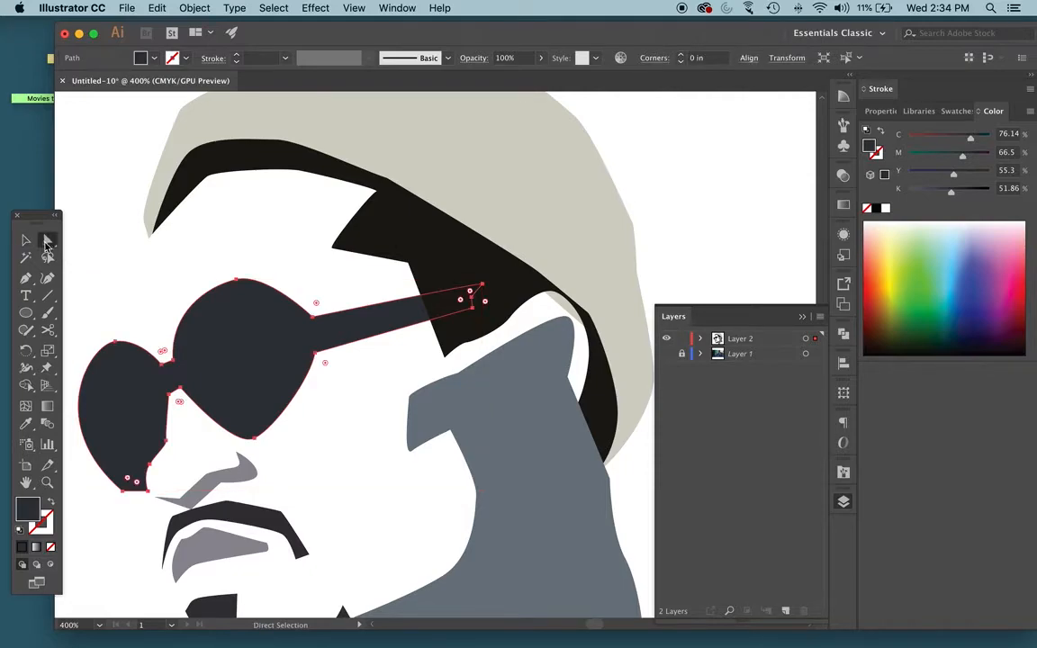
{"action": "left_click", "coordinate": [256, 439]}
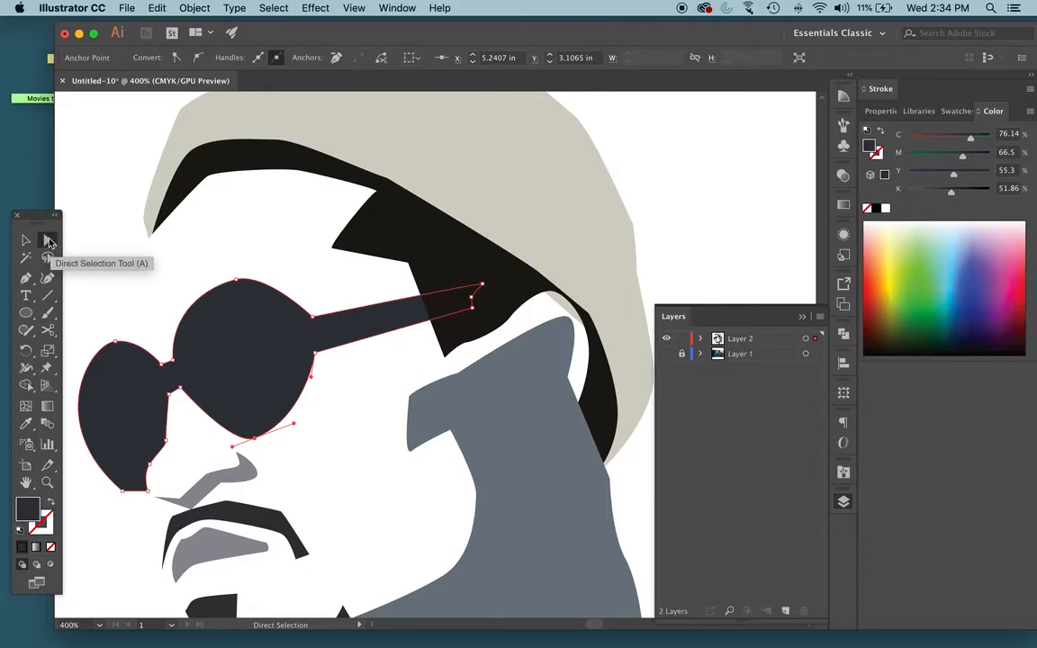
{"action": "left_click", "coordinate": [315, 385]}
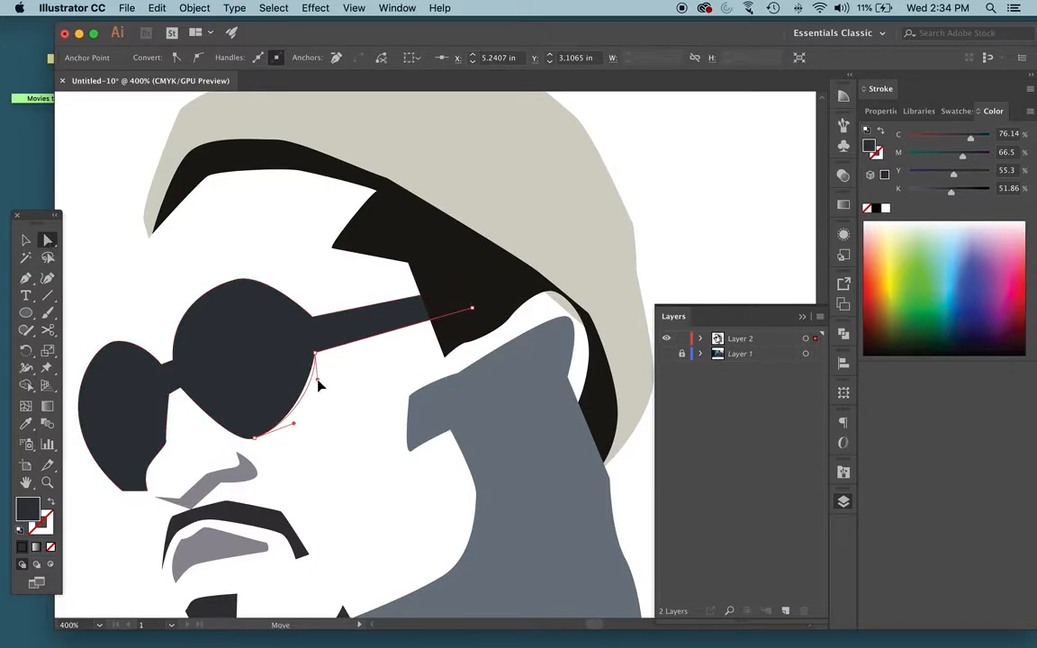
Raise the near lens's bottom anchor slightly and lengthen and level its handles into a rounder curve, leaving the sunglasses deselected
{"action": "left_click", "coordinate": [257, 436]}
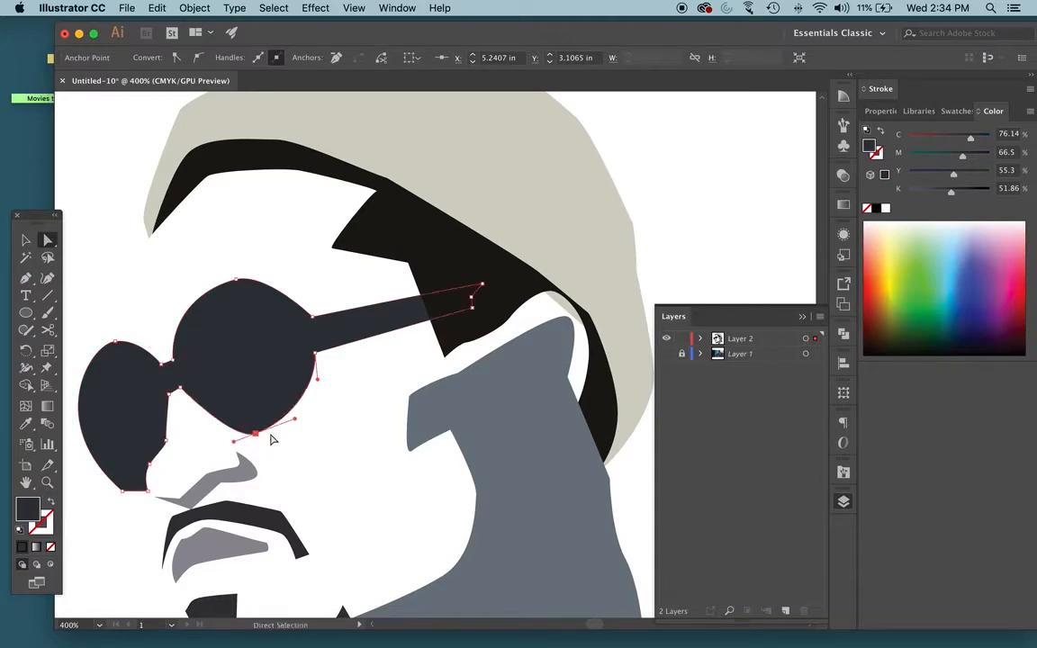
{"action": "left_click_drag", "start_coordinate": [294, 418], "coordinate": [301, 418]}
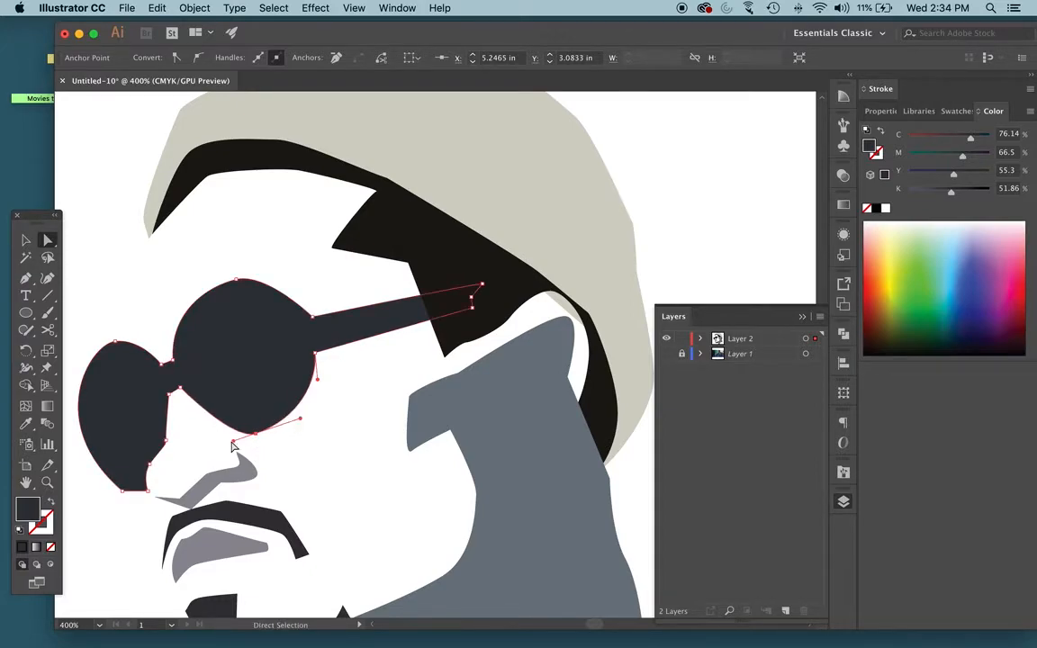
{"action": "left_click_drag", "start_coordinate": [232, 445], "coordinate": [220, 438]}
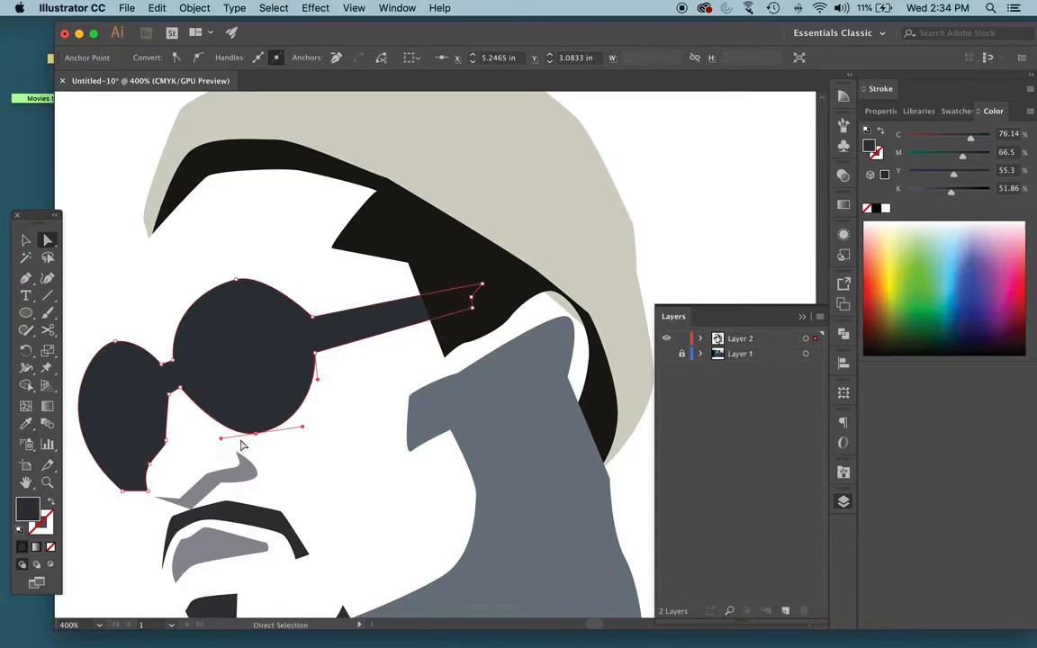
{"action": "left_click_drag", "start_coordinate": [303, 430], "coordinate": [302, 422]}
{"action": "left_click", "coordinate": [108, 281]}
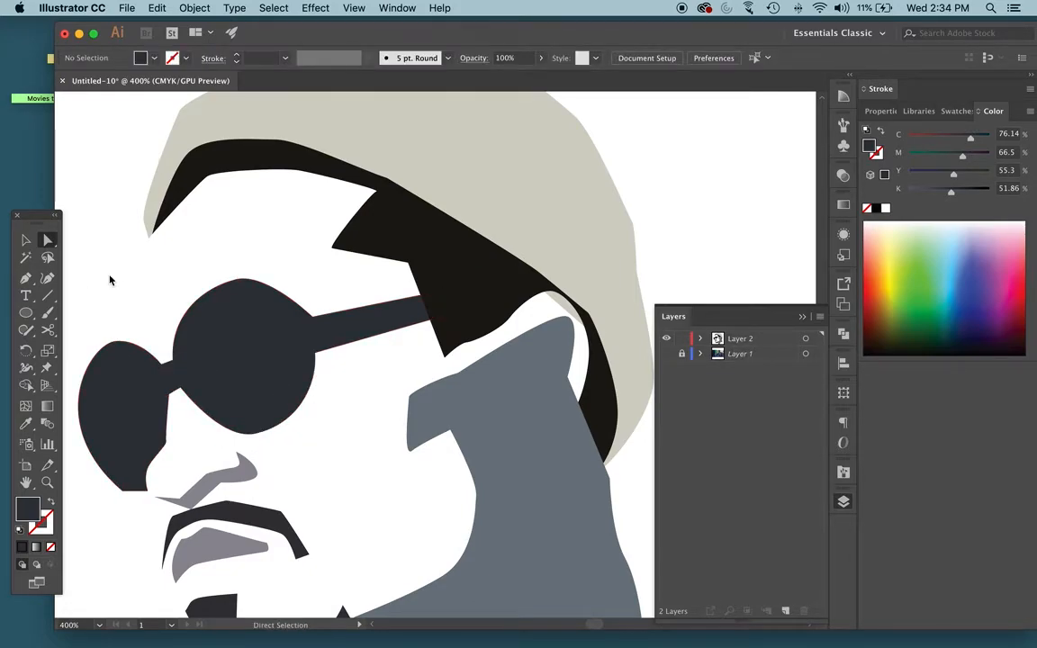
Move the beanie's lower-edge anchors near the ear behind the black hair shape so no beige shows inside the ear, and deselect it
{"action": "scroll", "coordinate": [109, 283], "scroll_direction": "down", "scroll_amount": 5}
{"action": "scroll", "coordinate": [111, 284], "scroll_direction": "right", "scroll_amount": 2}
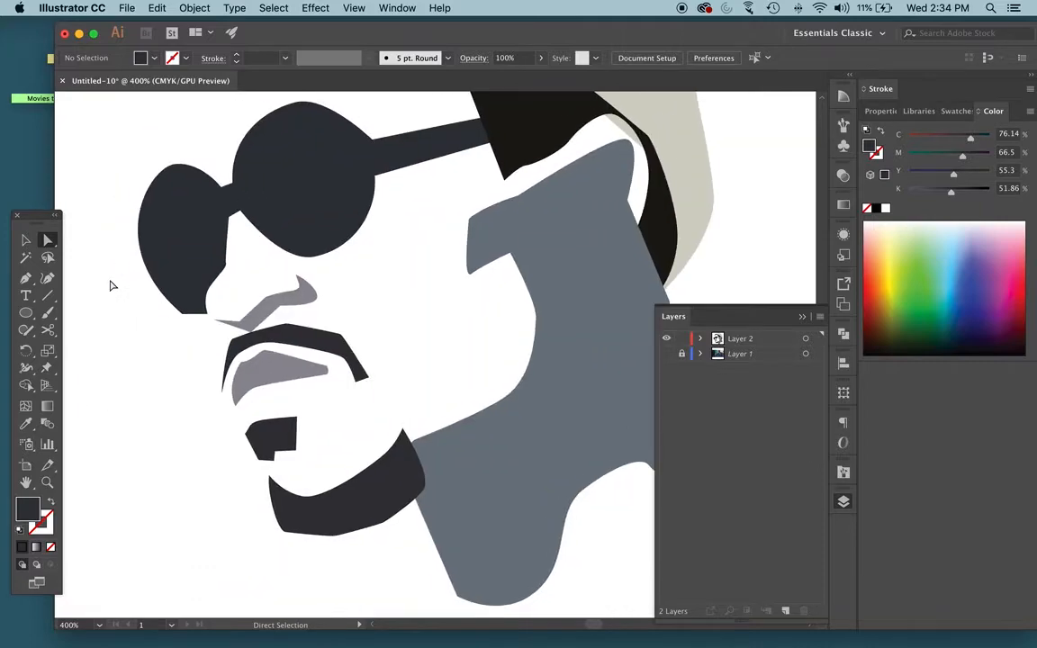
{"action": "scroll", "coordinate": [140, 269], "scroll_direction": "up", "scroll_amount": 5}
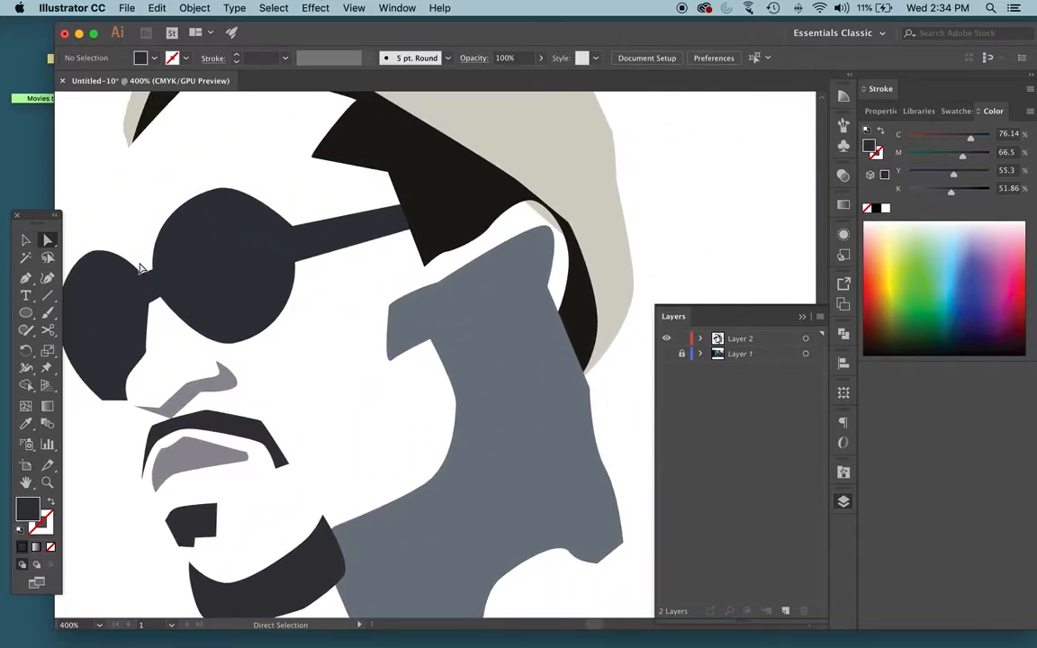
{"action": "scroll", "coordinate": [555, 238], "scroll_direction": "up", "scroll_amount": 5}
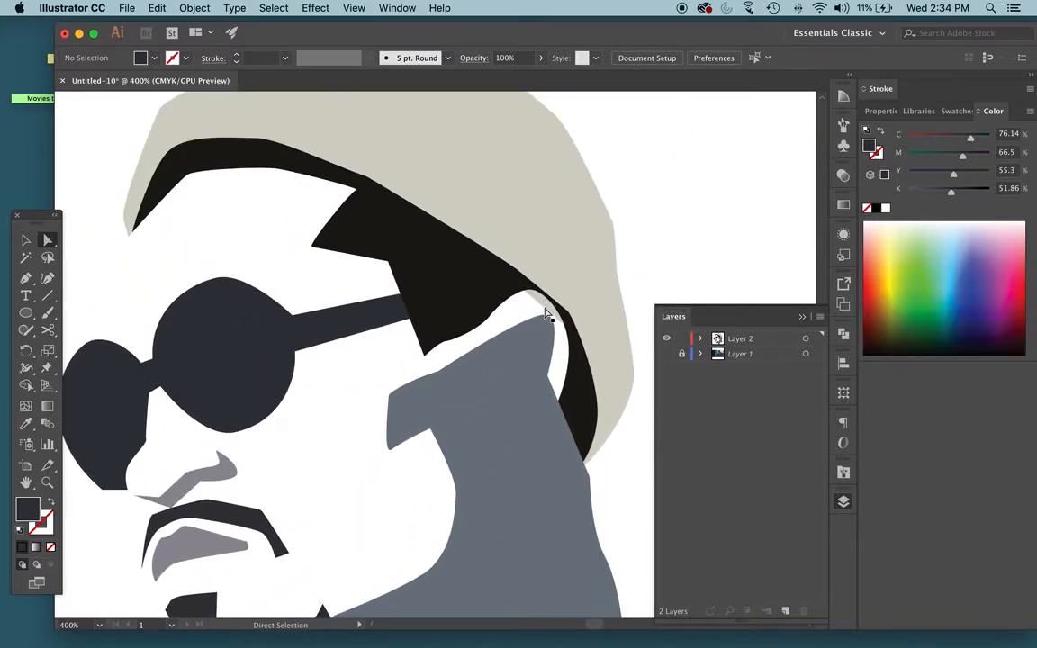
{"action": "left_click", "coordinate": [543, 302]}
{"action": "left_click", "coordinate": [550, 252]}
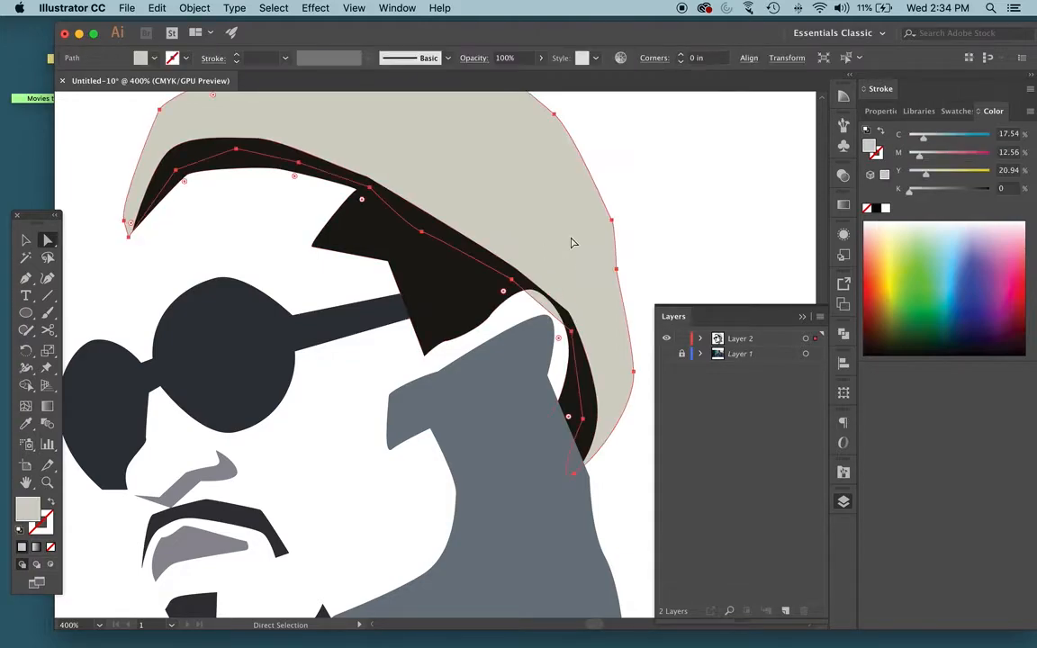
{"action": "left_click", "coordinate": [571, 332]}
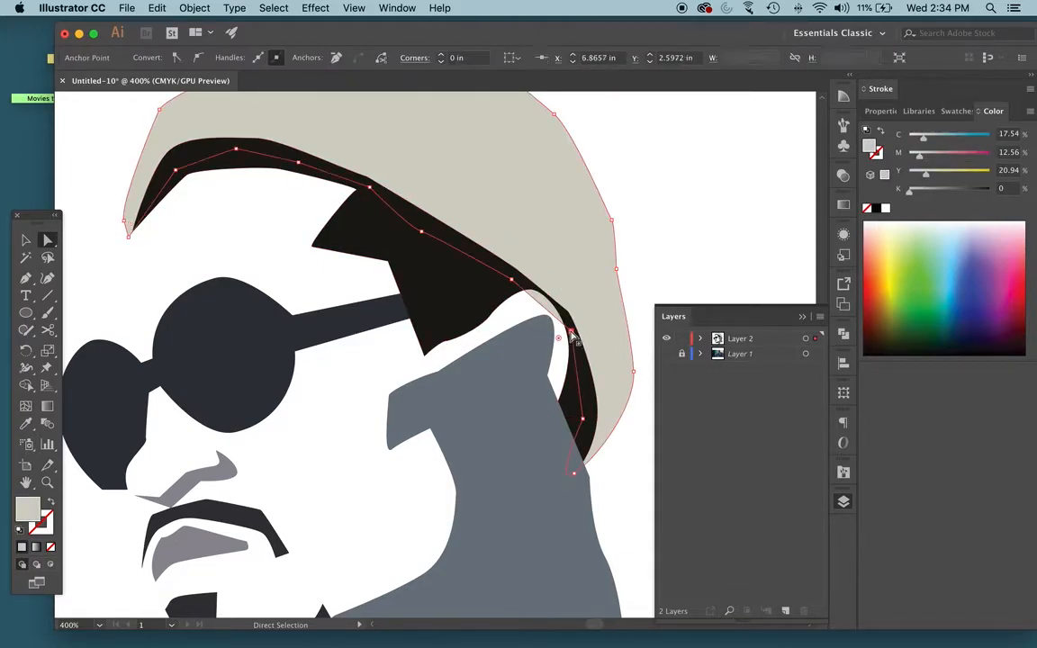
{"action": "left_click_drag", "start_coordinate": [513, 282], "coordinate": [522, 283]}
{"action": "left_click_drag", "start_coordinate": [571, 333], "coordinate": [566, 314]}
{"action": "left_click", "coordinate": [730, 136]}
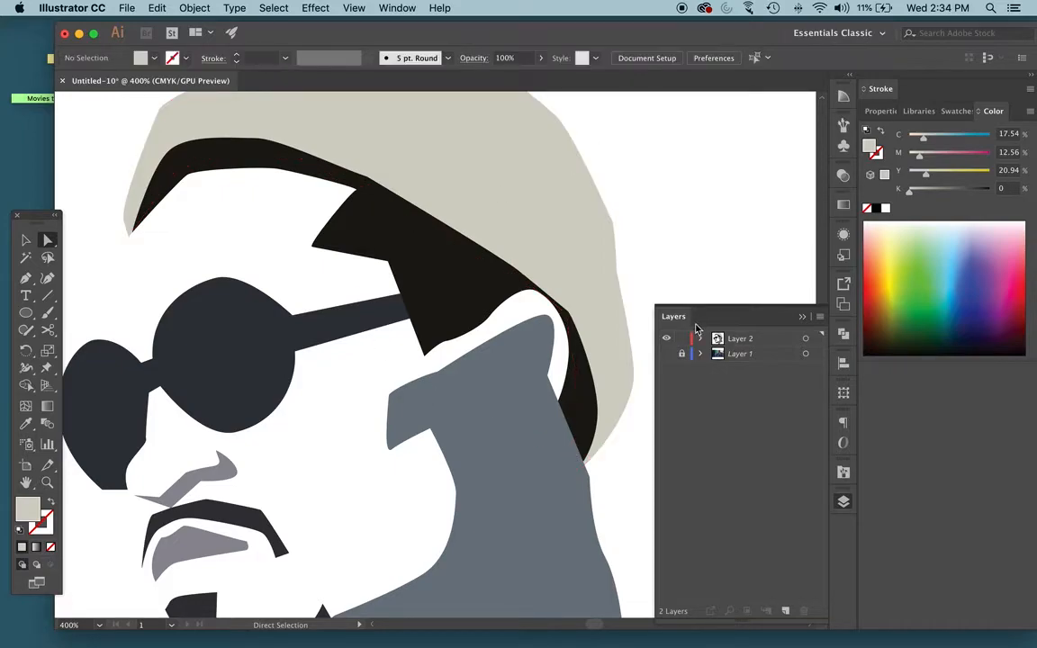
Show the photo on Layer 1 and display the traced shapes on Layer 2 as outlines around the ear
{"action": "left_click", "coordinate": [666, 353]}
{"action": "scroll", "coordinate": [592, 210], "scroll_direction": "left", "scroll_amount": 5}
{"action": "scroll", "coordinate": [592, 209], "scroll_direction": "down", "scroll_amount": 5}
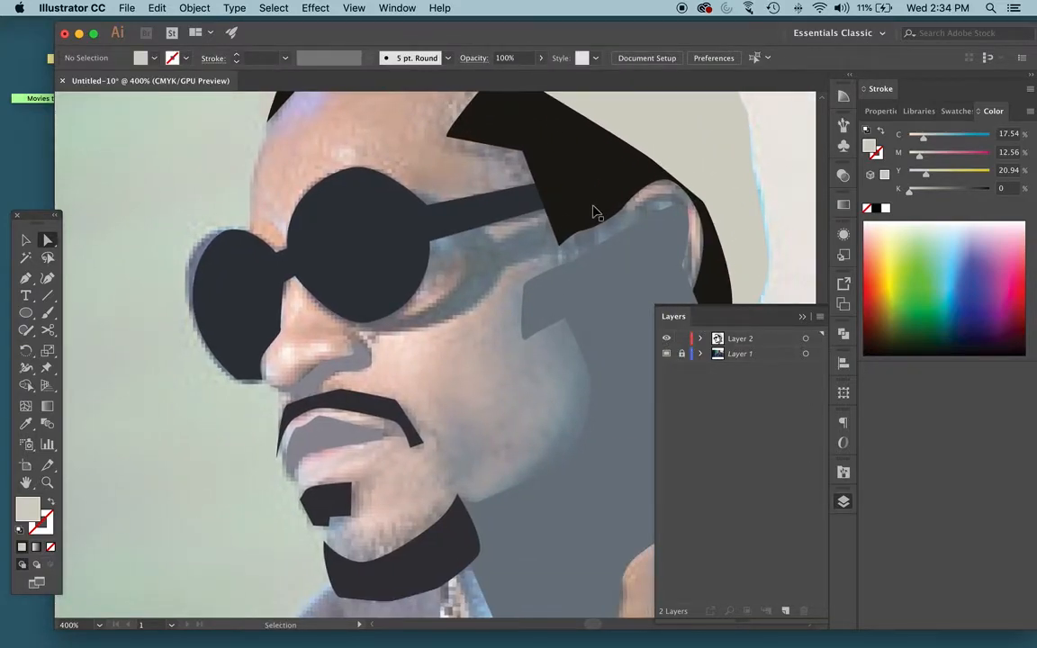
{"action": "key", "text": "super+y"}
{"action": "scroll", "coordinate": [546, 253], "scroll_direction": "right", "scroll_amount": 3}
{"action": "scroll", "coordinate": [546, 253], "scroll_direction": "right", "scroll_amount": 3}
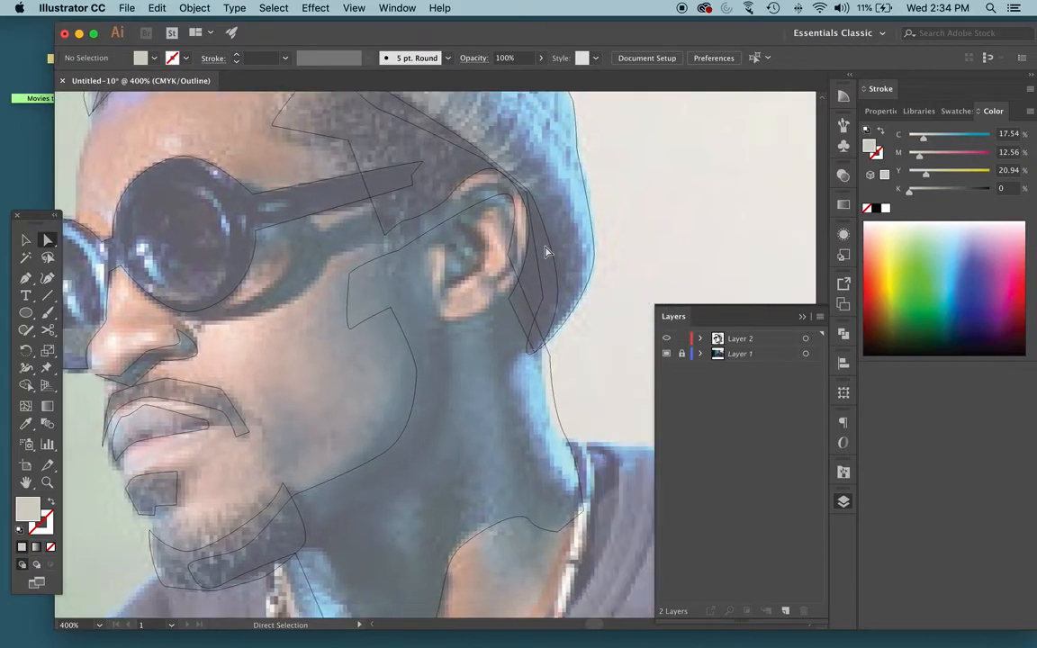
{"action": "key", "text": "super+y"}
{"action": "key", "text": "super+y"}
Draw a closed Pen tool shape on Layer 2 around the ear's inner shadow, from the ear opening along the curved upper rim
{"action": "left_click", "coordinate": [755, 340]}
{"action": "key", "text": "p"}
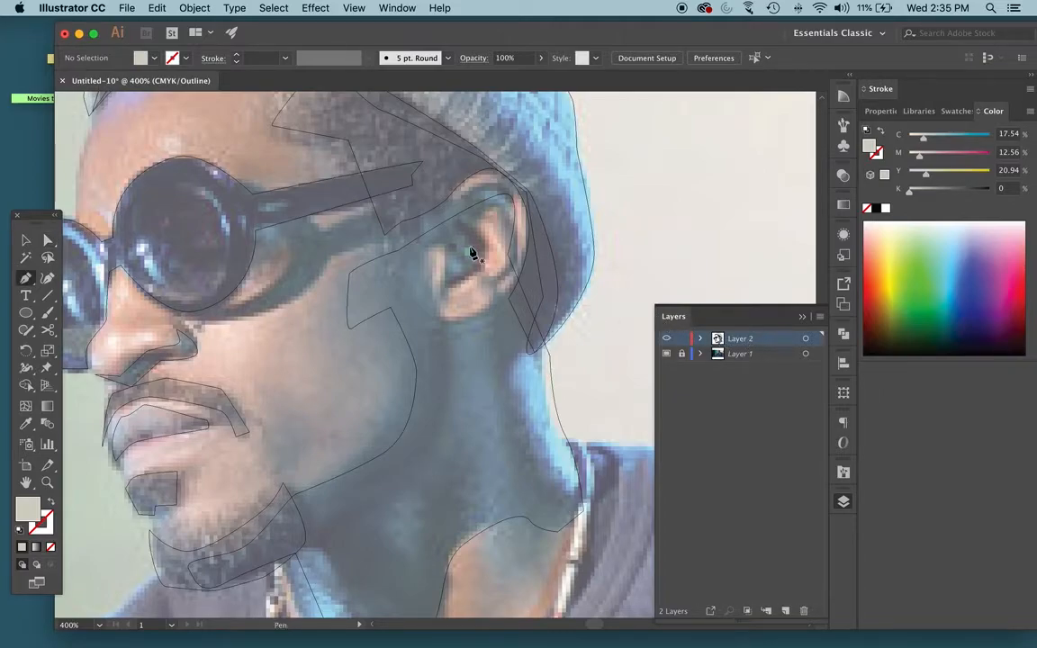
{"action": "left_click", "coordinate": [434, 245]}
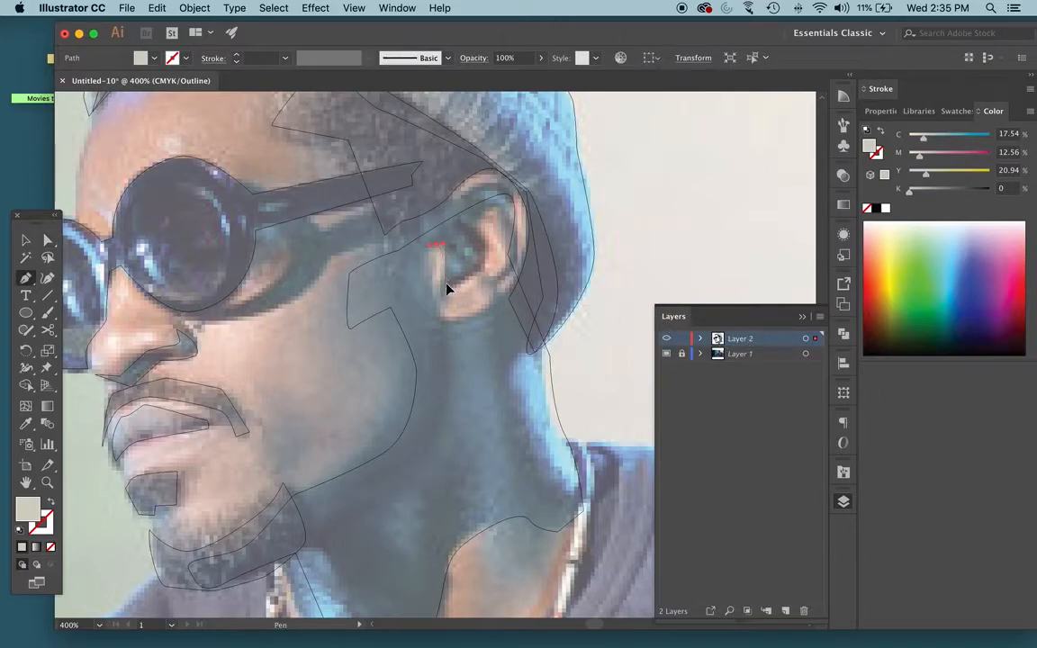
{"action": "left_click", "coordinate": [447, 285]}
{"action": "left_click_drag", "start_coordinate": [484, 263], "coordinate": [521, 221]}
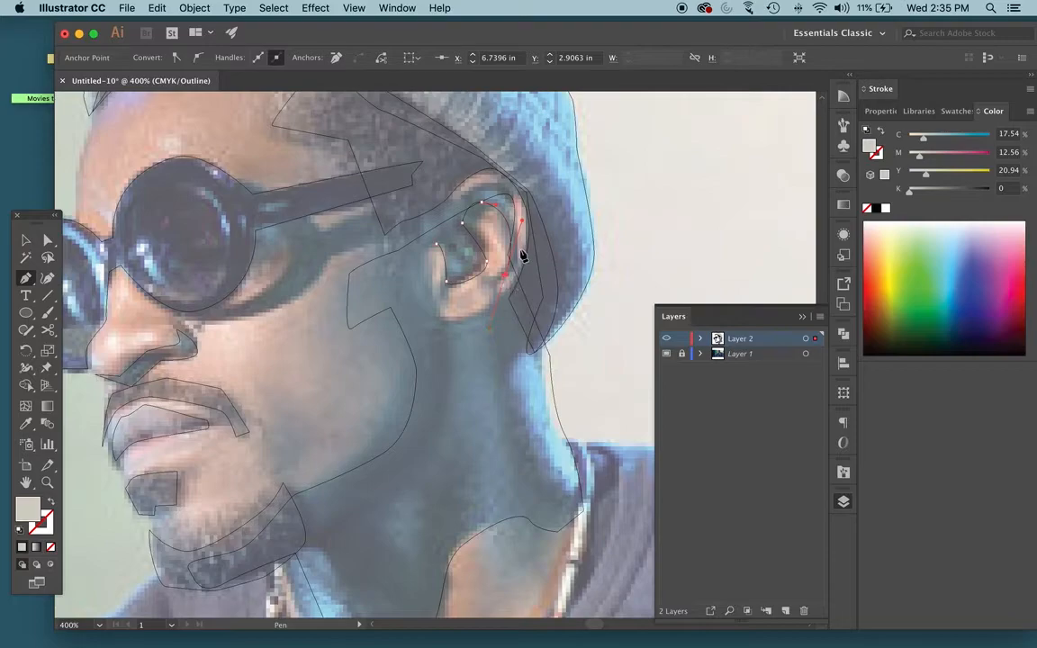
{"action": "left_click_drag", "start_coordinate": [497, 183], "coordinate": [454, 213]}
{"action": "left_click", "coordinate": [436, 244]}
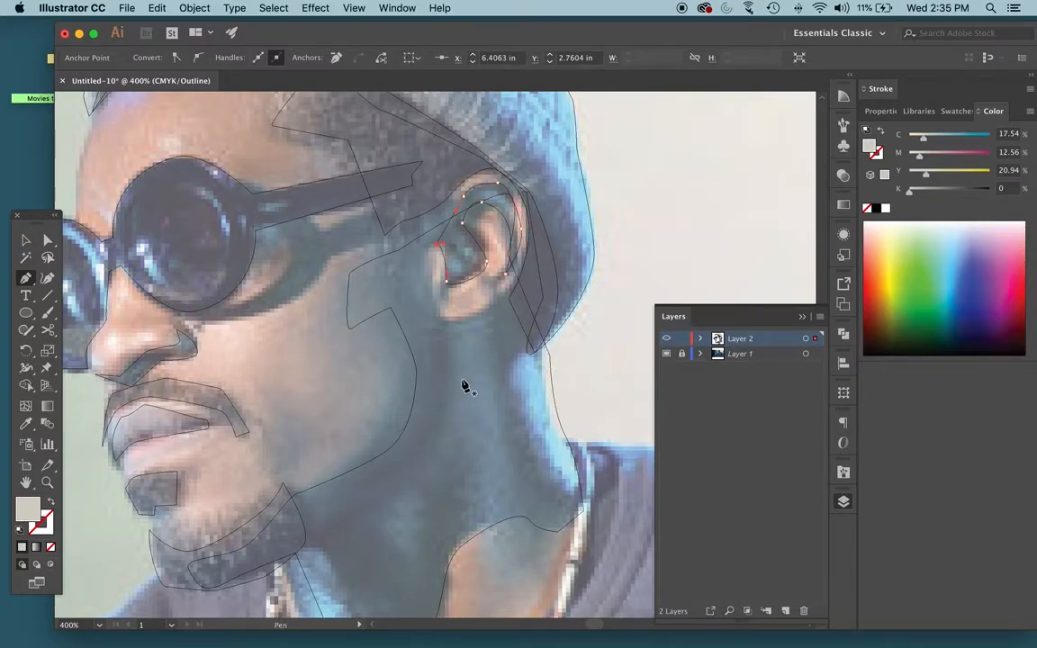
Return to preview and fill the ear shape with the neck shadow colour darkened to 3C474F, leaving it deselected
{"action": "key", "text": "super+y"}
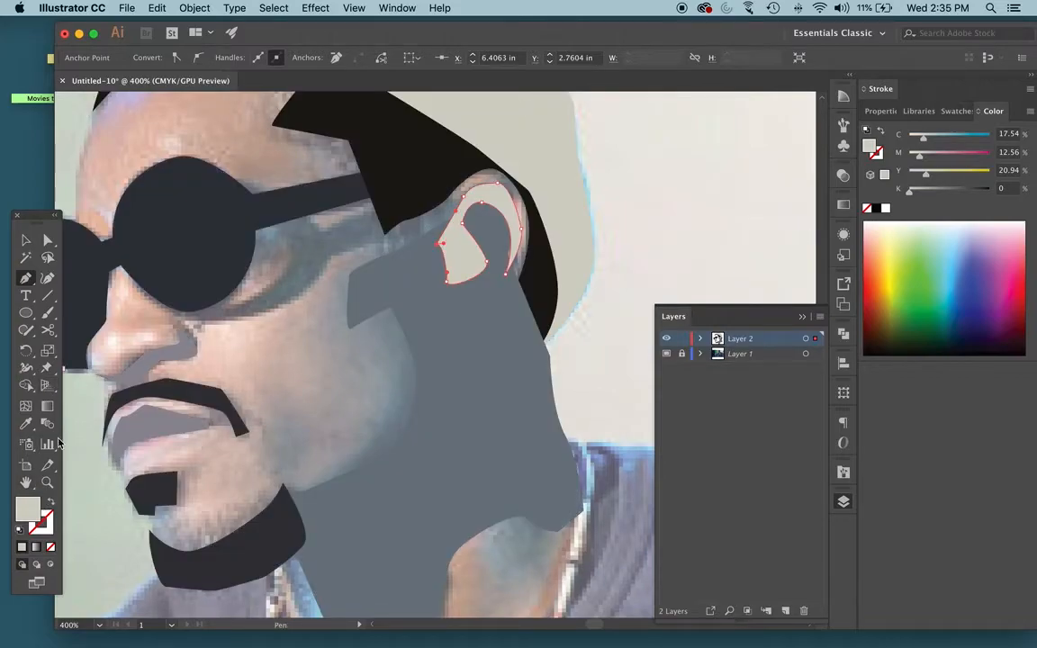
{"action": "key", "text": "i"}
{"action": "left_click", "coordinate": [483, 353]}
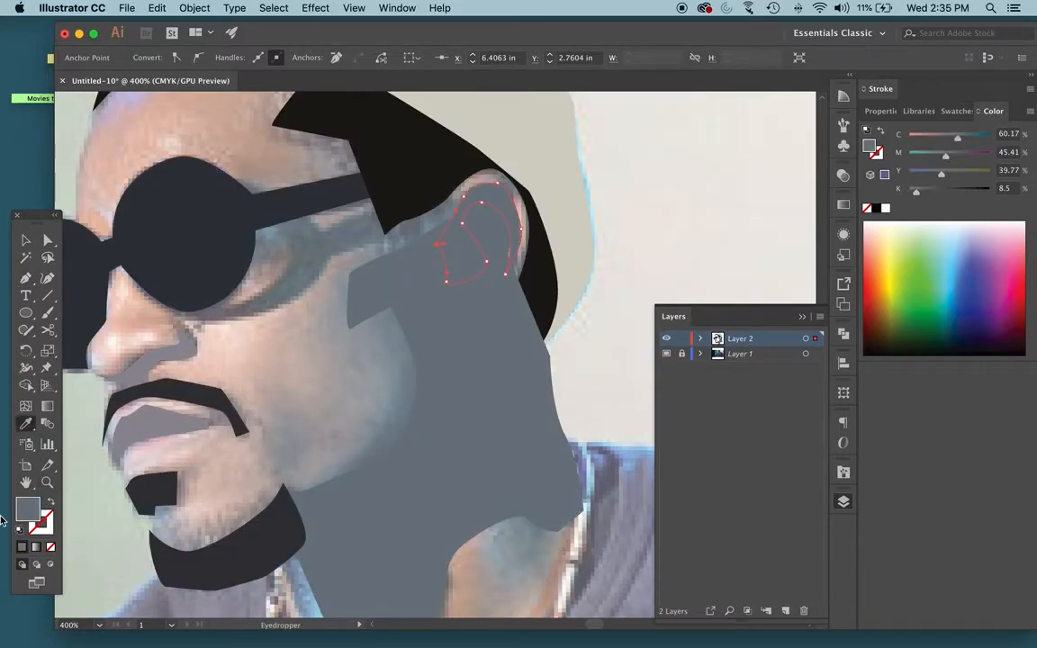
{"action": "double_click", "coordinate": [26, 514]}
{"action": "left_click_drag", "start_coordinate": [398, 223], "coordinate": [412, 256]}
{"action": "left_click_drag", "start_coordinate": [465, 97], "coordinate": [621, 211]}
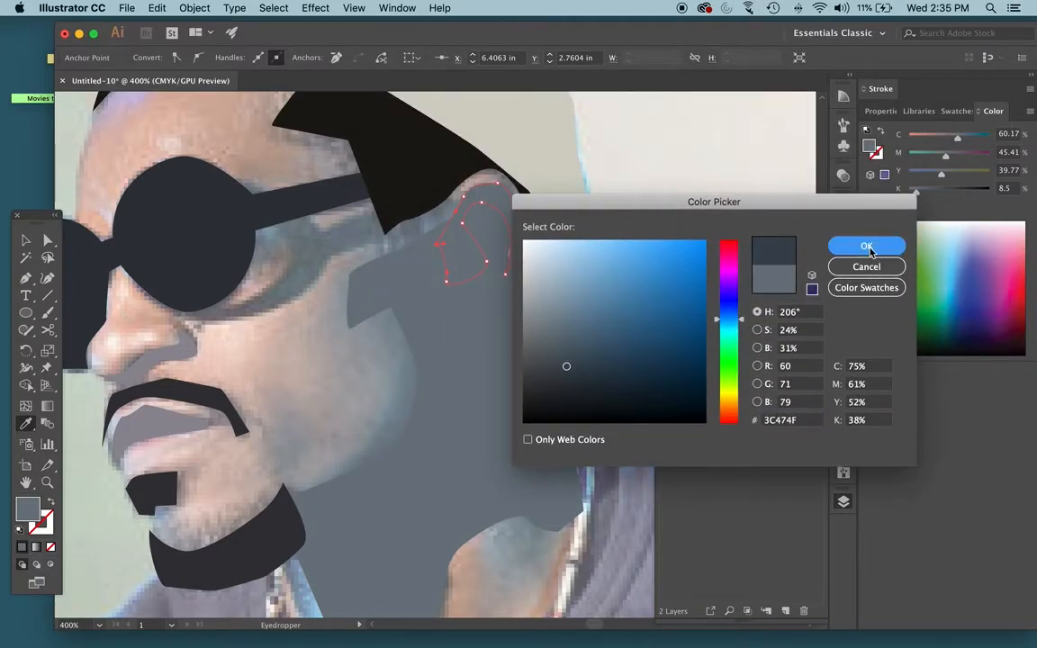
{"action": "left_click", "coordinate": [850, 245]}
{"action": "key", "text": "v"}
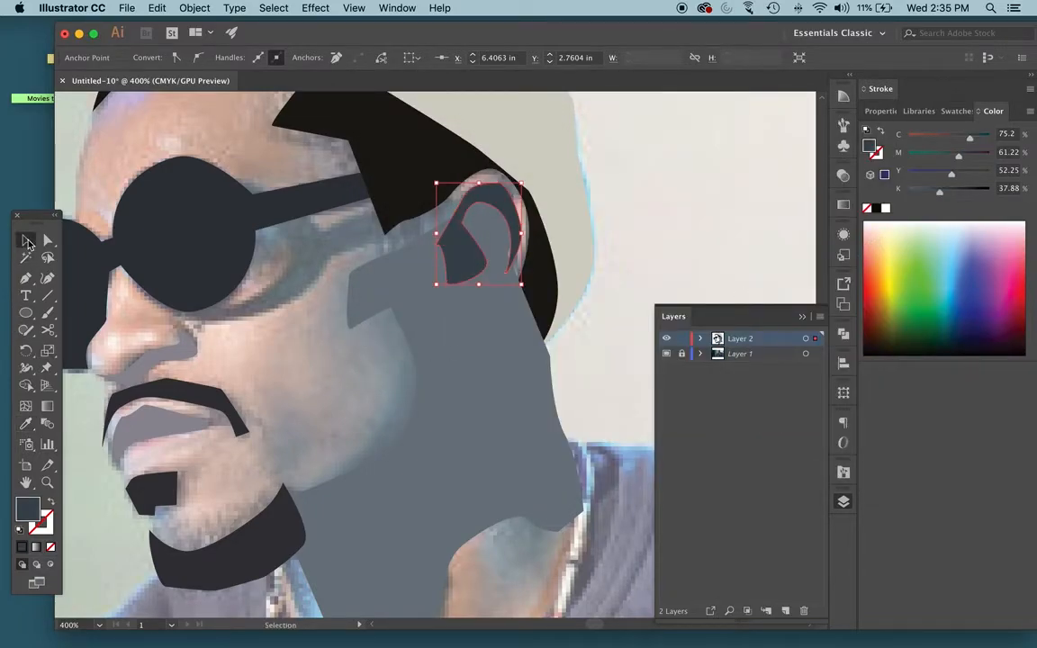
{"action": "left_click", "coordinate": [688, 266]}
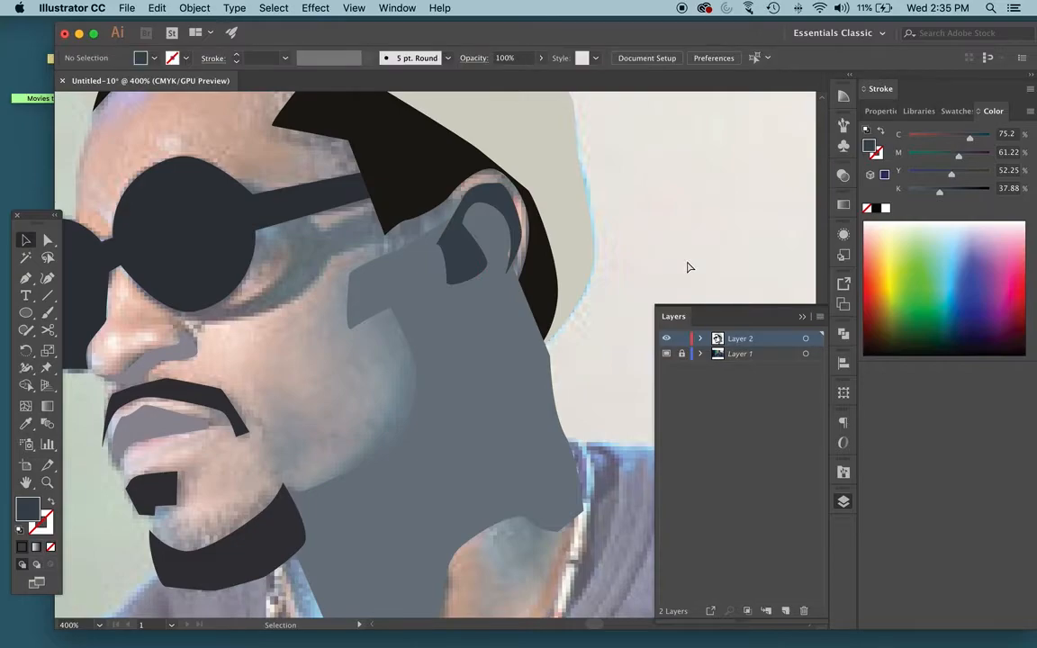
Zoom out and toggle the photo layer off and on to examine the illustration with the ear shadow
{"action": "key", "text": "super+minus"}
{"action": "key", "text": "super+minus"}
{"action": "key", "text": "super+minus"}
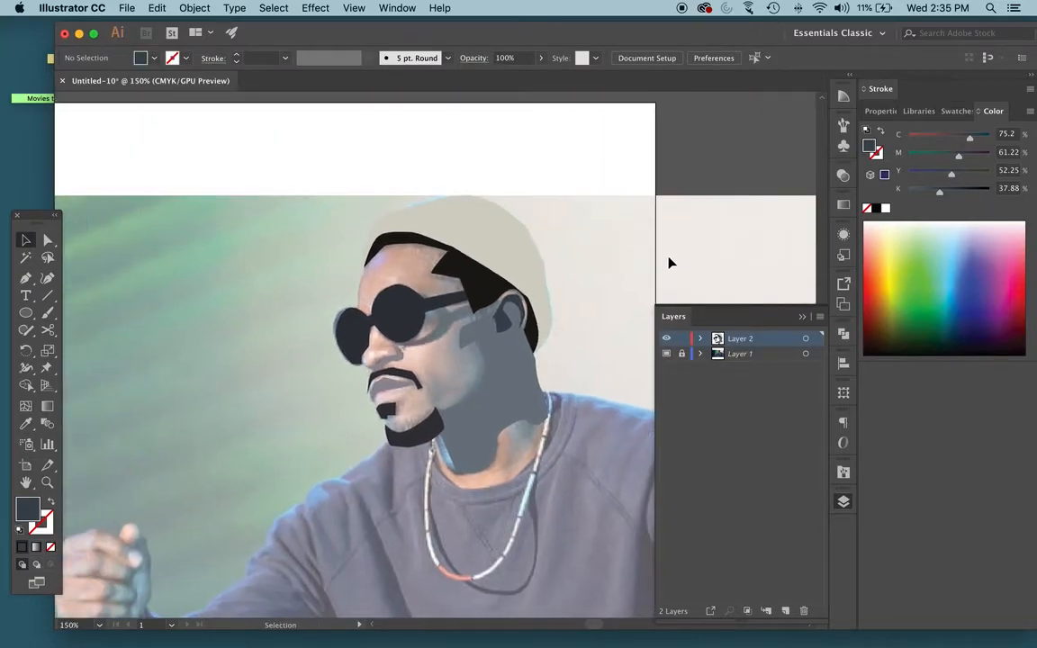
{"action": "left_click", "coordinate": [666, 354]}
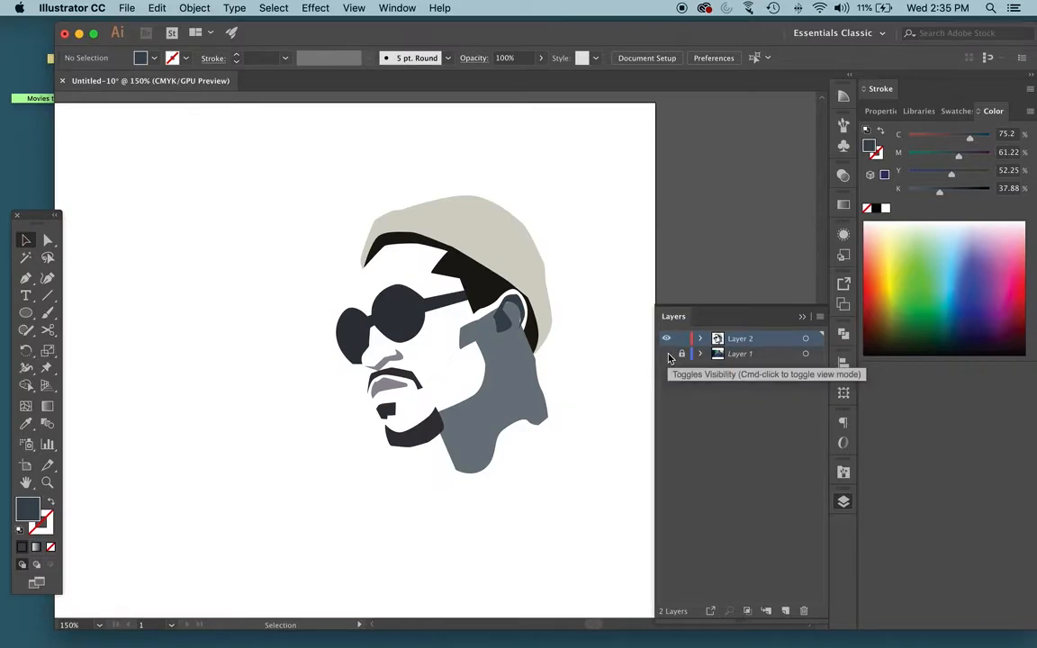
{"action": "left_click", "coordinate": [666, 353]}
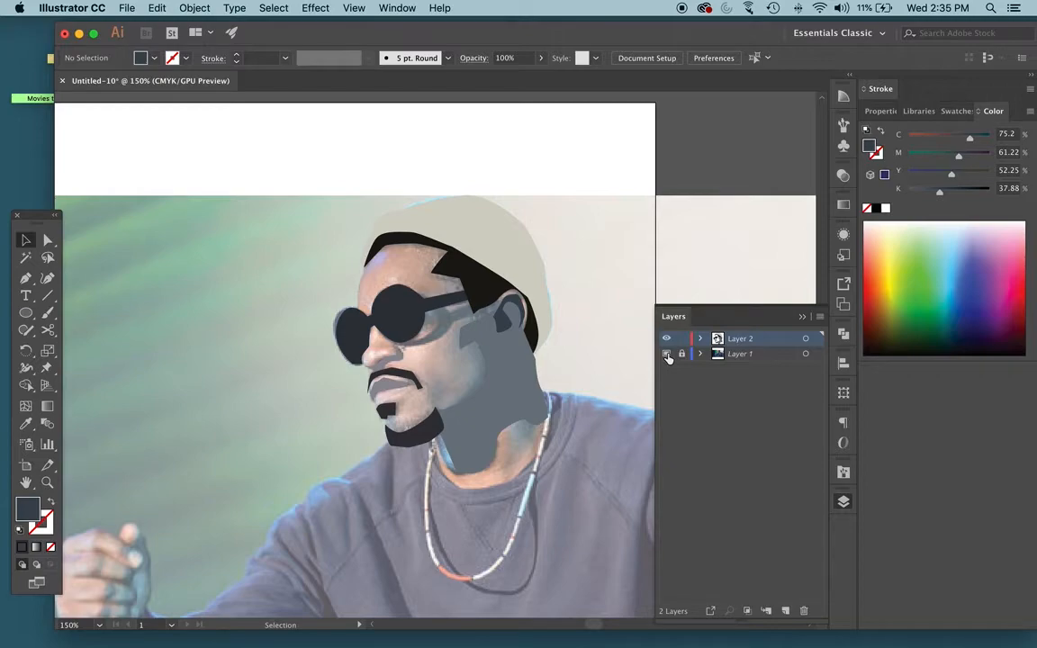
In outline view, start a Pen tool path for the darker neck shadow just below the earlobe, curving down behind the jaw
{"action": "key", "text": "super+y"}
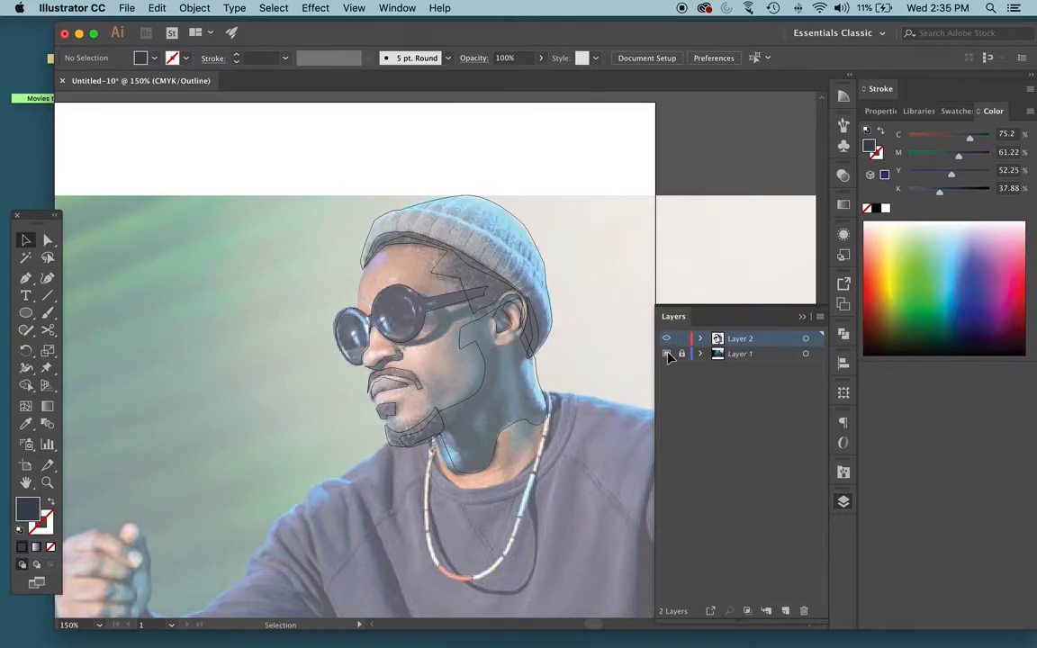
{"action": "key", "text": "super+y"}
{"action": "key", "text": "super+y"}
{"action": "key", "text": "super+="}
{"action": "key", "text": "super+="}
{"action": "key", "text": "super+="}
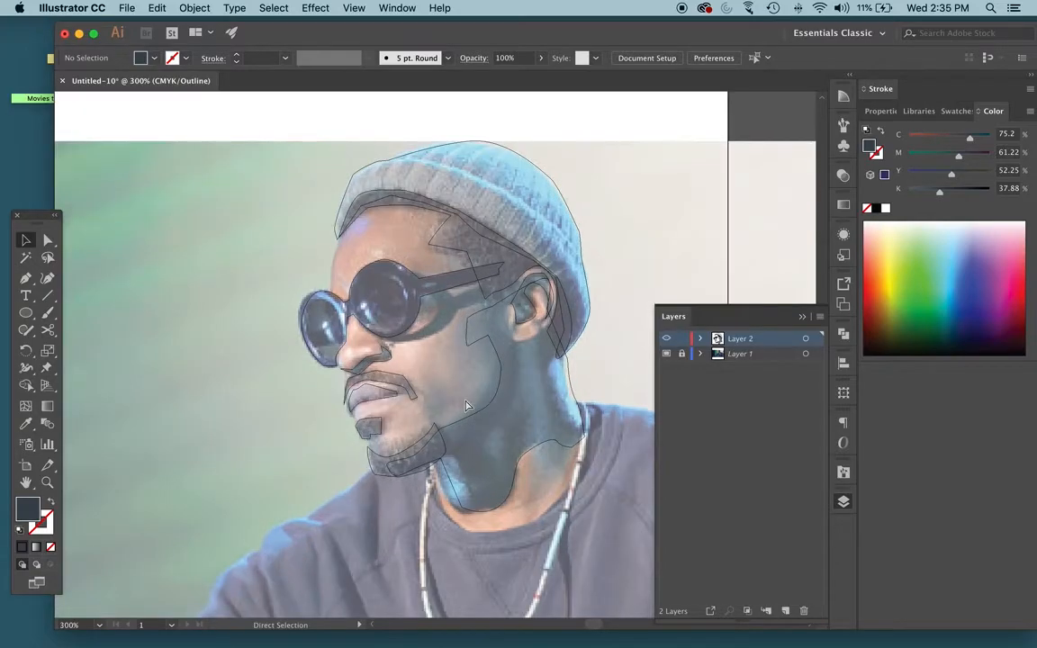
{"action": "scroll", "coordinate": [457, 393], "scroll_direction": "right", "scroll_amount": 3}
{"action": "scroll", "coordinate": [457, 393], "scroll_direction": "down", "scroll_amount": 2}
{"action": "scroll", "coordinate": [457, 393], "scroll_direction": "right", "scroll_amount": 5}
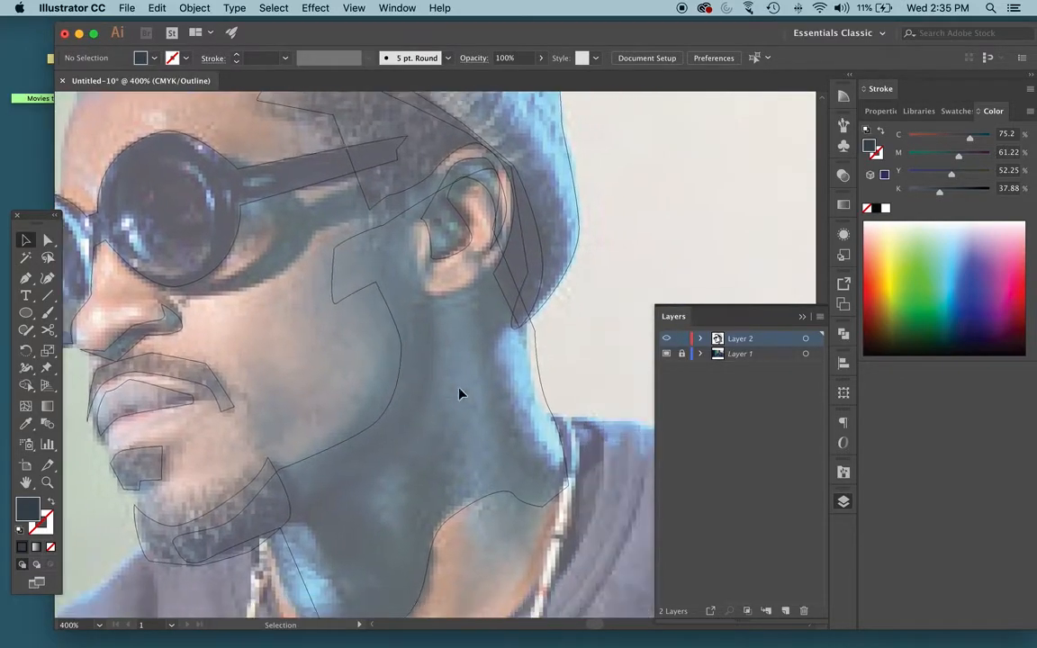
{"action": "key", "text": "p"}
{"action": "left_click_drag", "start_coordinate": [422, 322], "coordinate": [422, 340]}
{"action": "left_click_drag", "start_coordinate": [407, 407], "coordinate": [395, 425]}
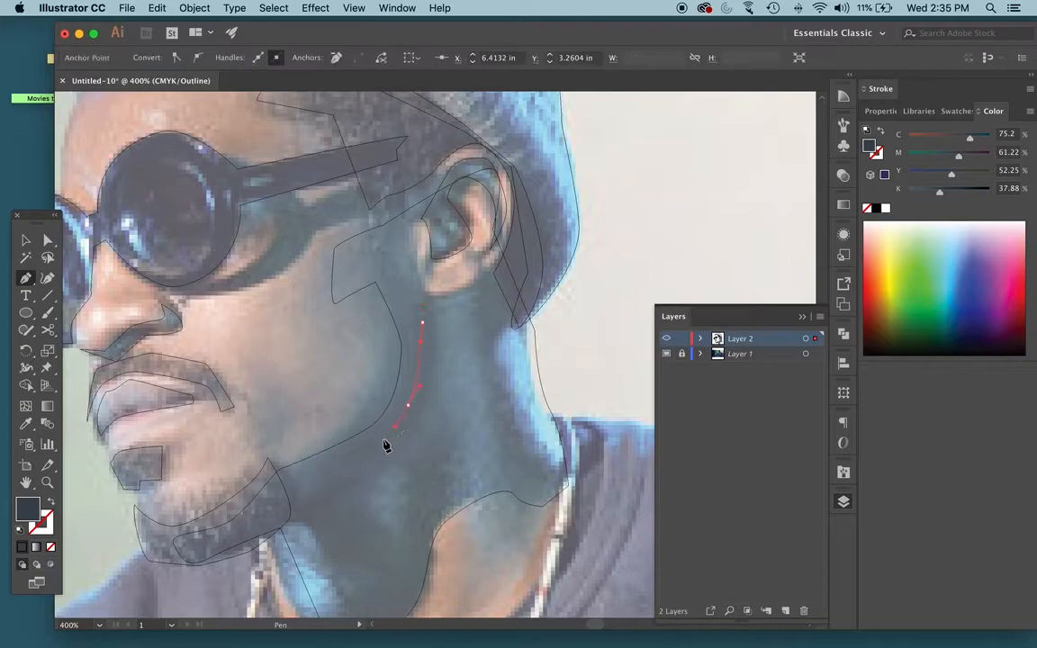
Continue the dark shadow outline under the jaw and around the throat, close it below the earlobe, and return to preview
{"action": "left_click_drag", "start_coordinate": [302, 495], "coordinate": [331, 536]}
{"action": "left_click_drag", "start_coordinate": [342, 583], "coordinate": [342, 579]}
{"action": "left_click_drag", "start_coordinate": [350, 563], "coordinate": [409, 592]}
{"action": "left_click_drag", "start_coordinate": [403, 549], "coordinate": [391, 533]}
{"action": "left_click_drag", "start_coordinate": [358, 492], "coordinate": [425, 425]}
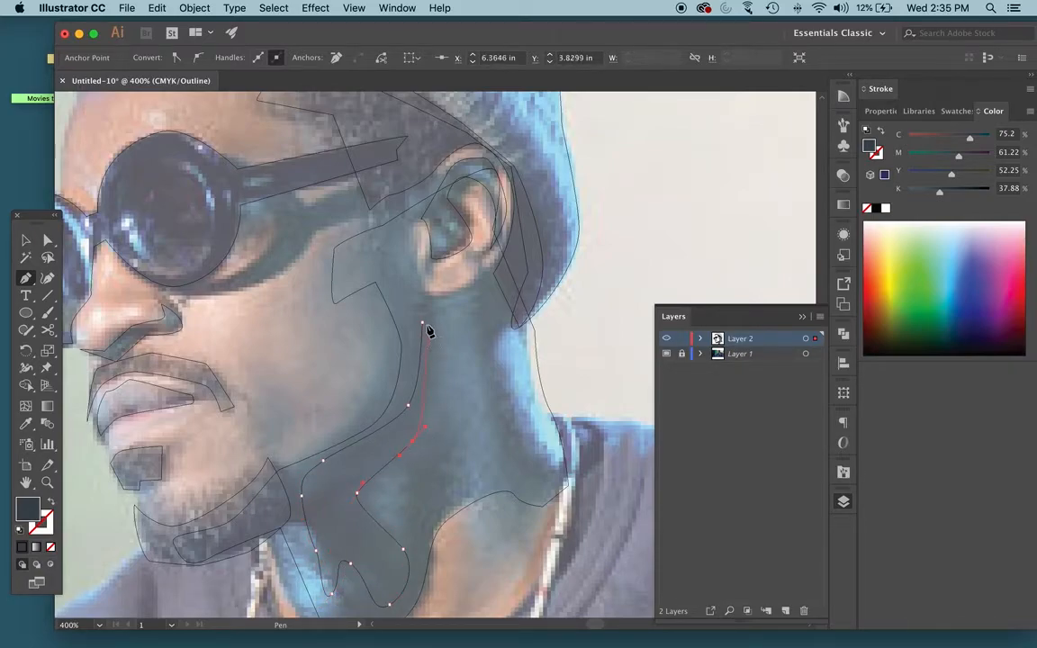
{"action": "left_click_drag", "start_coordinate": [423, 324], "coordinate": [417, 304]}
{"action": "key", "text": "super+y"}
{"action": "scroll", "coordinate": [434, 445], "scroll_direction": "right", "scroll_amount": 5}
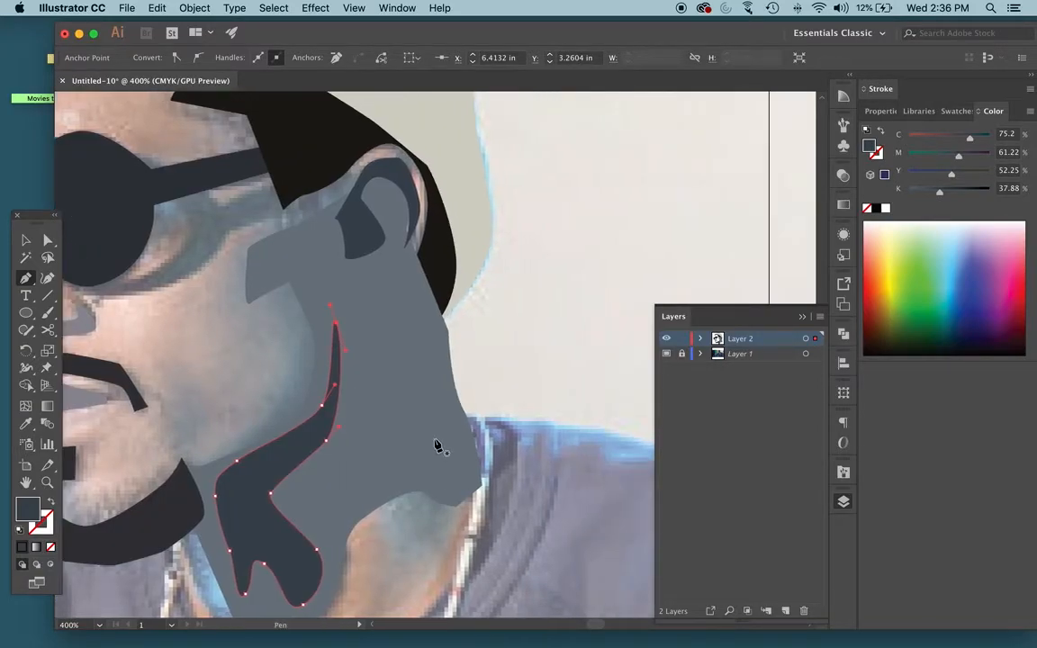
{"action": "scroll", "coordinate": [435, 445], "scroll_direction": "down", "scroll_amount": 4}
{"action": "scroll", "coordinate": [434, 445], "scroll_direction": "left", "scroll_amount": 5}
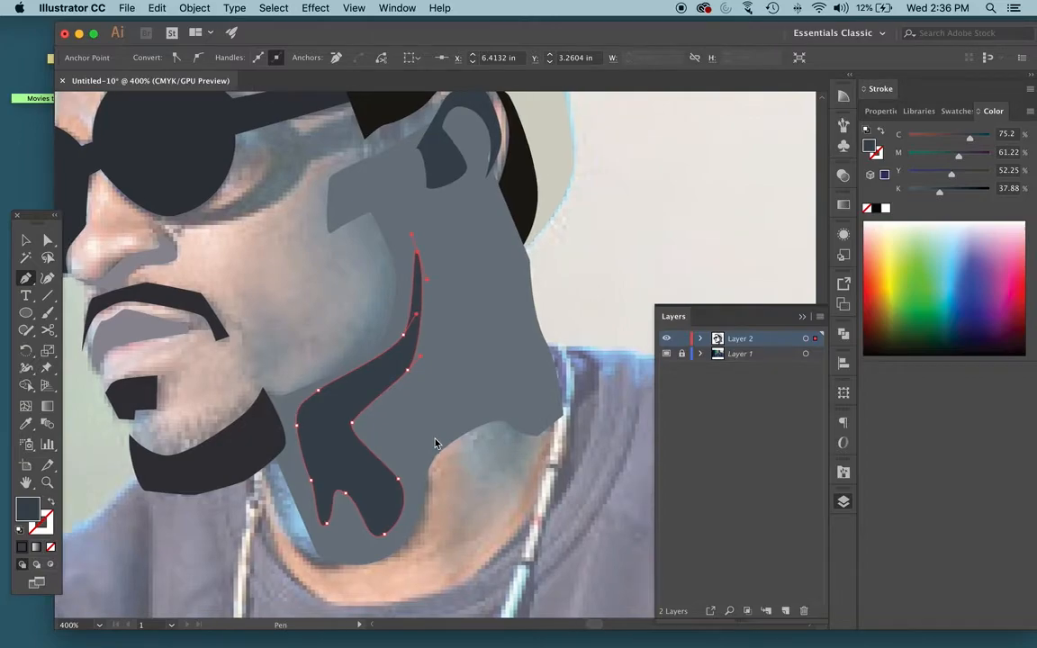
In outline view, shift the lighter neck shadow shape slightly toward the face so its rear edge meets the nape
{"action": "scroll", "coordinate": [435, 443], "scroll_direction": "right", "scroll_amount": 7}
{"action": "key", "text": "super+y"}
{"action": "key", "text": "super+y"}
{"action": "key", "text": "super+y"}
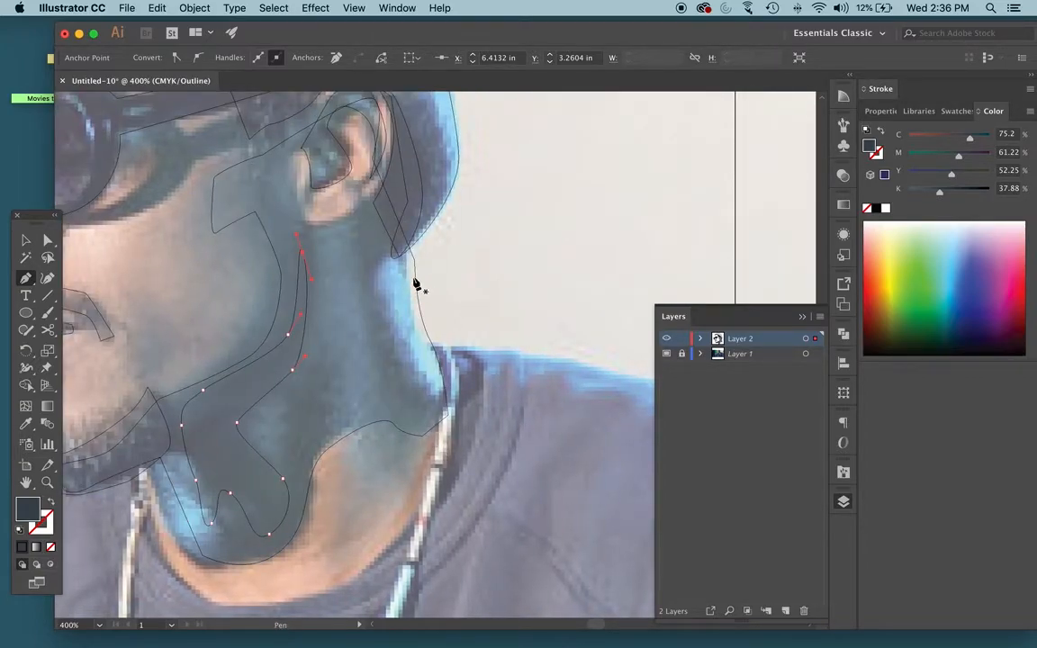
{"action": "key", "text": "v"}
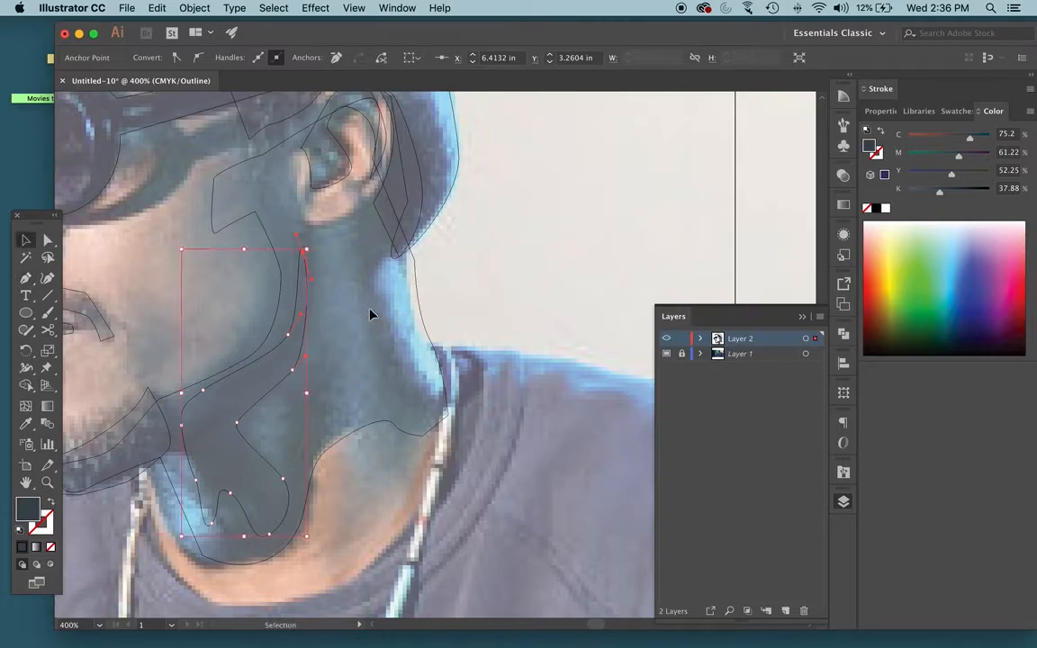
{"action": "left_click", "coordinate": [417, 302]}
{"action": "key", "text": "a"}
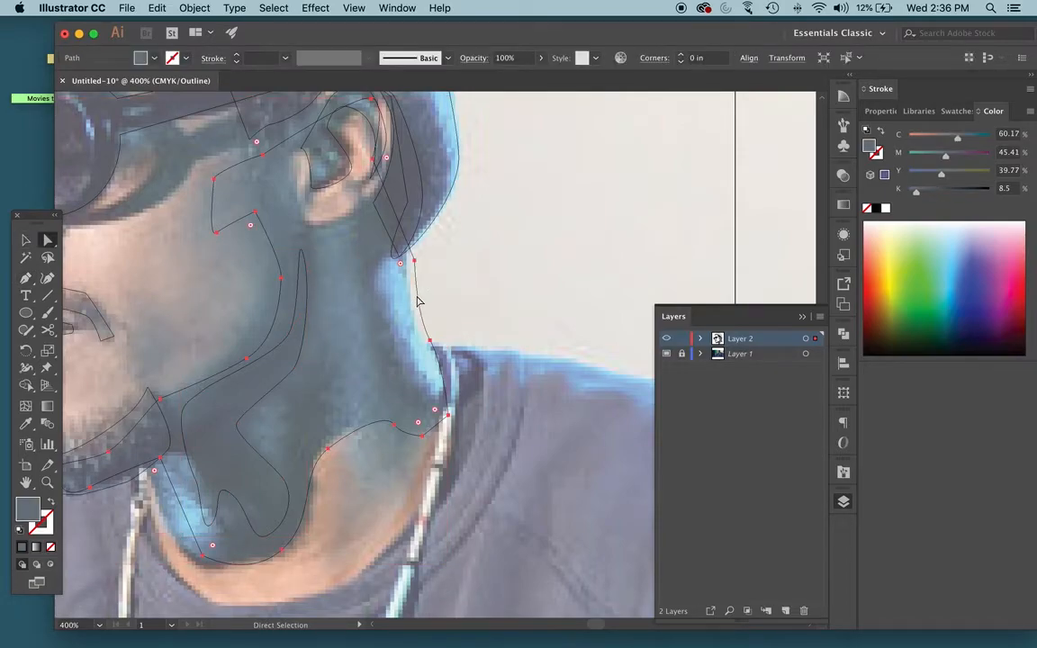
{"action": "left_click_drag", "start_coordinate": [415, 263], "coordinate": [407, 270]}
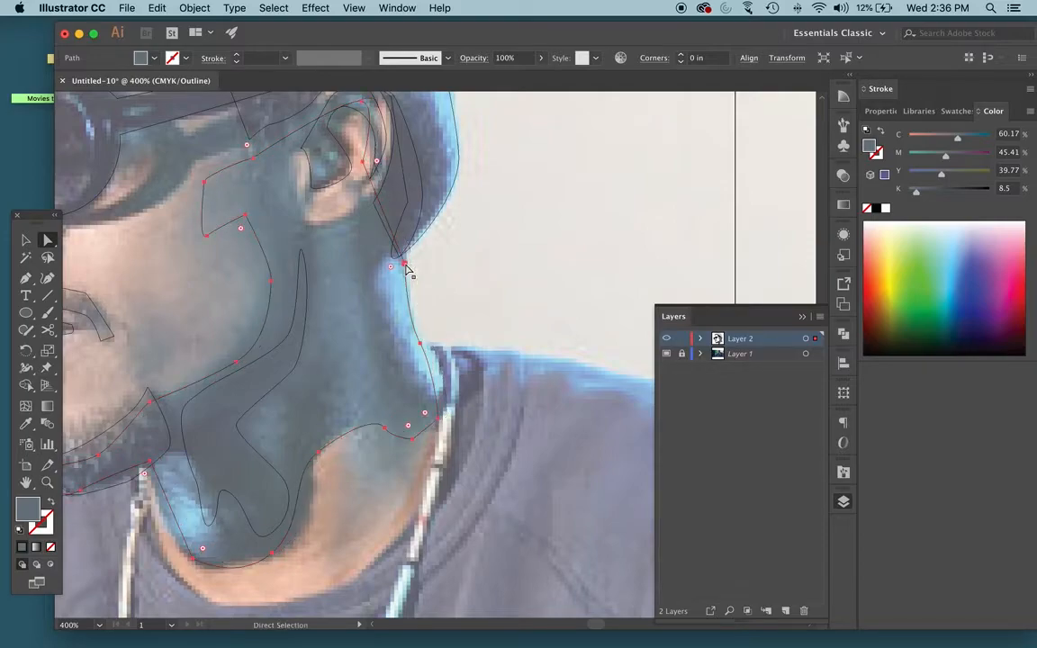
Adjust the curve handle at the back of the neck above the collar, leaving the path deselected
{"action": "left_click", "coordinate": [440, 425]}
{"action": "left_click_drag", "start_coordinate": [437, 364], "coordinate": [444, 372]}
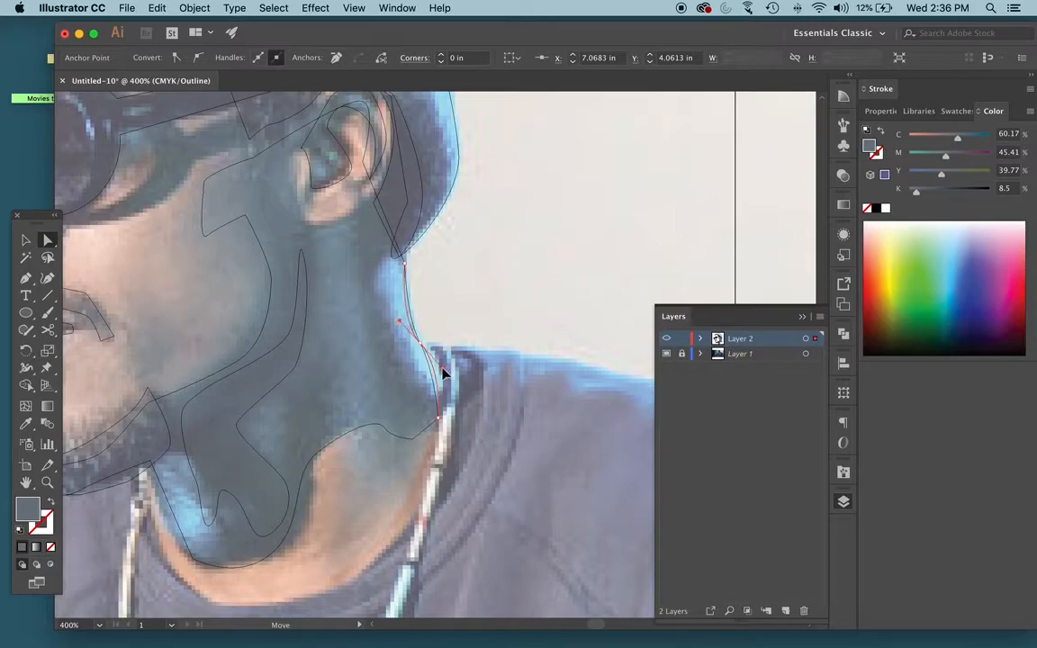
{"action": "left_click", "coordinate": [487, 338]}
Return to preview and hide the photo layer to view the whole illustration on the artboard
{"action": "key", "text": "super+minus"}
{"action": "key", "text": "super+minus"}
{"action": "key", "text": "super+minus"}
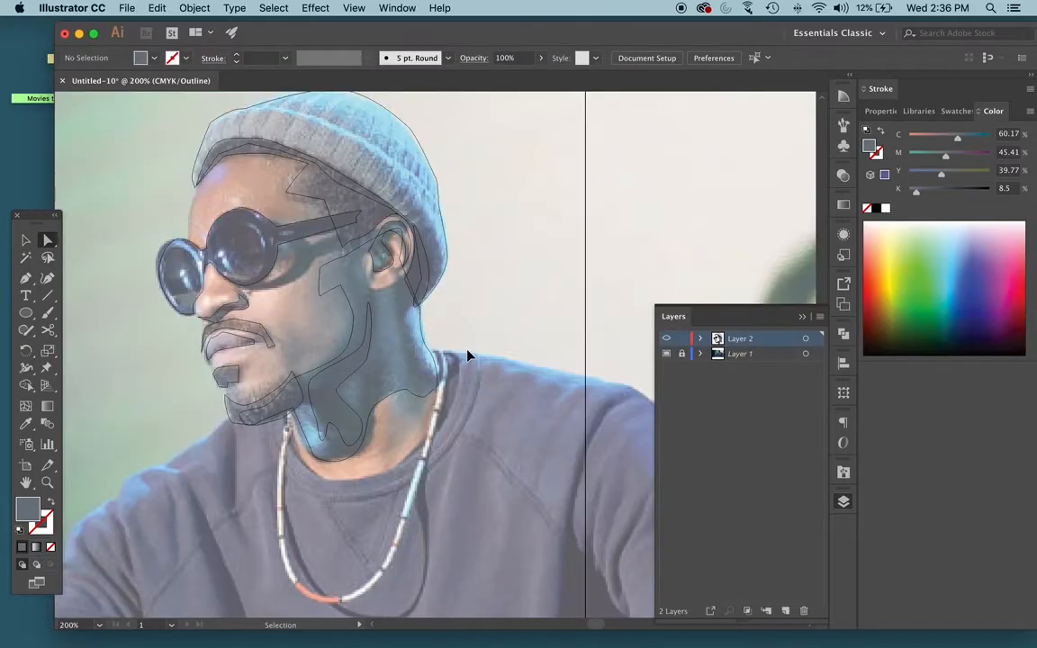
{"action": "key", "text": "super+minus"}
{"action": "key", "text": "super+minus"}
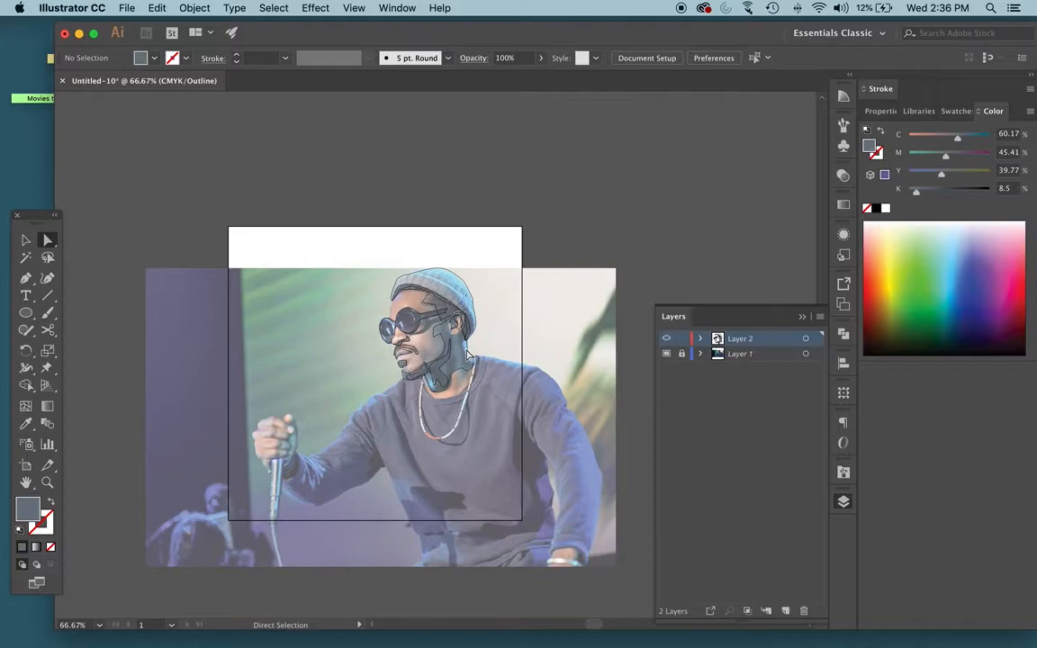
{"action": "key", "text": "super+y"}
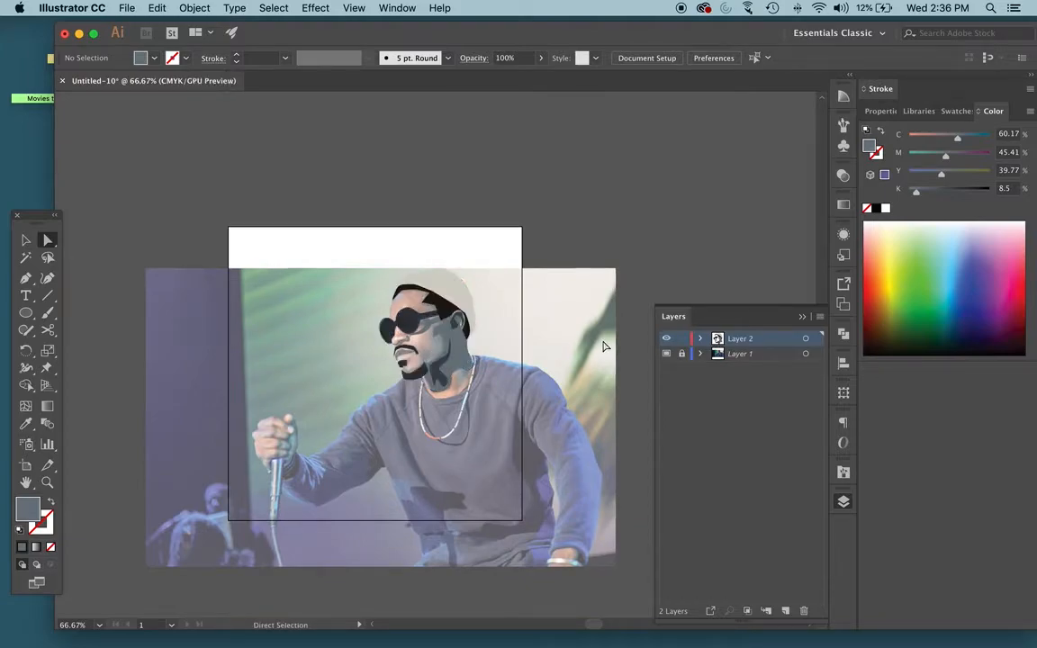
{"action": "left_click", "coordinate": [667, 353]}
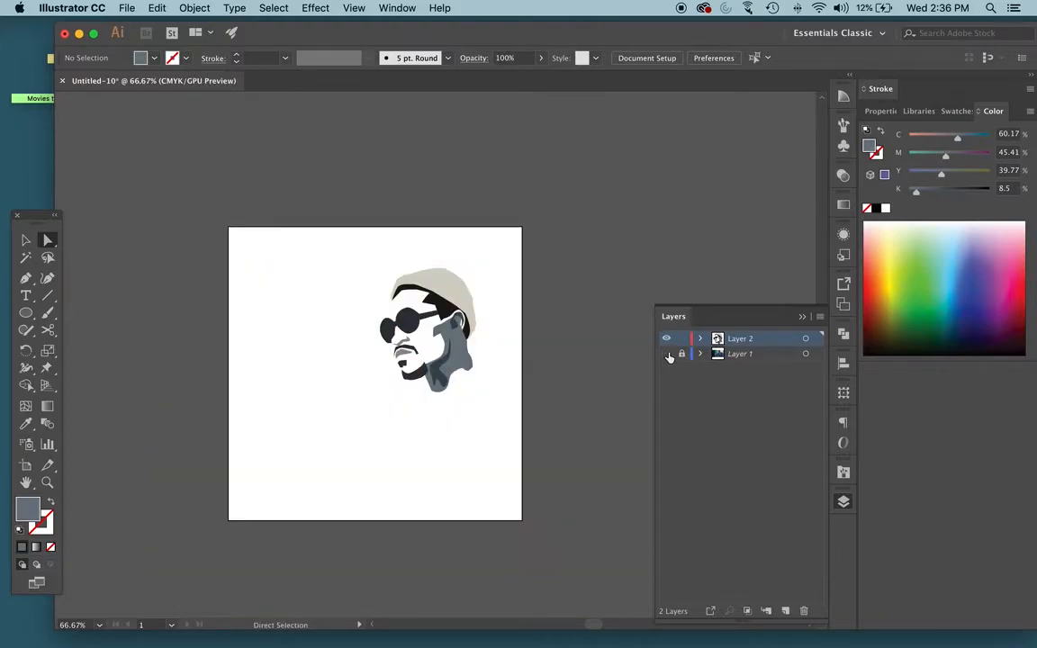
With the illustration layer locked, add a new layer beneath it and draw a square behind the head
{"action": "left_click", "coordinate": [731, 359]}
{"action": "left_click", "coordinate": [785, 611]}
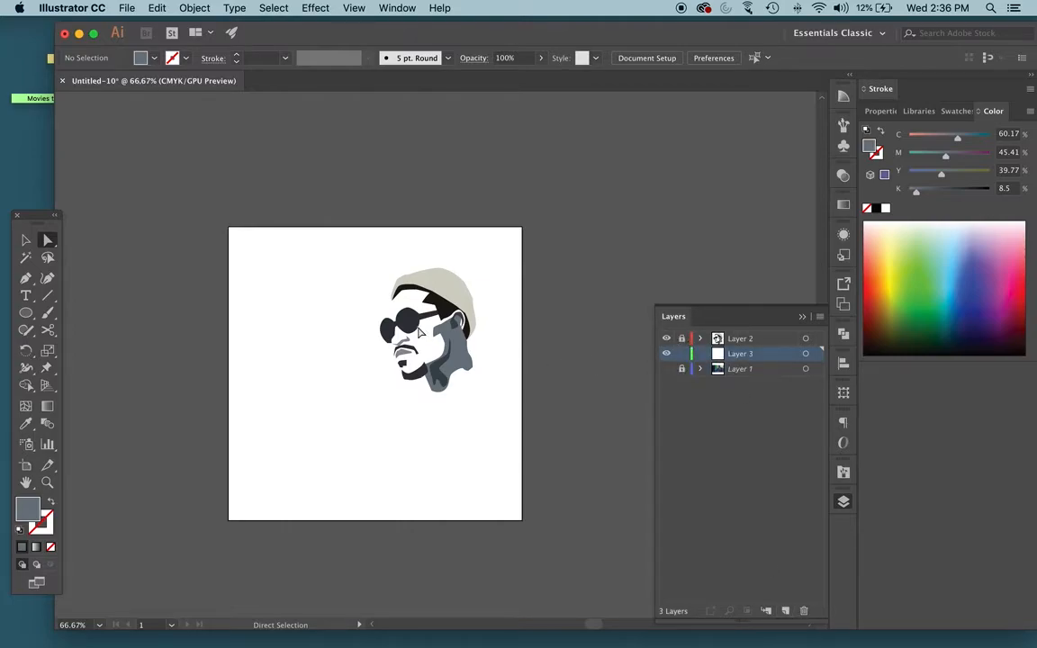
{"action": "key", "text": "m"}
{"action": "left_click_drag", "start_coordinate": [320, 253], "coordinate": [493, 425]}
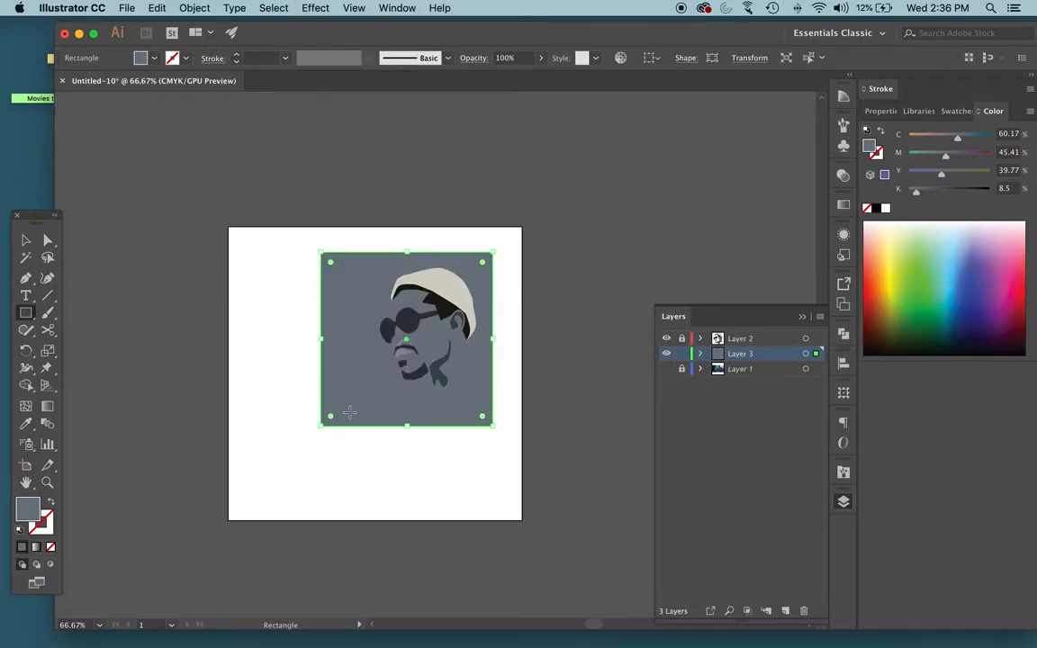
Fill the background square with bright red and deselect it
{"action": "double_click", "coordinate": [28, 510]}
{"action": "left_click", "coordinate": [728, 414]}
{"action": "left_click", "coordinate": [673, 263]}
{"action": "left_click", "coordinate": [705, 253]}
{"action": "left_click", "coordinate": [866, 245]}
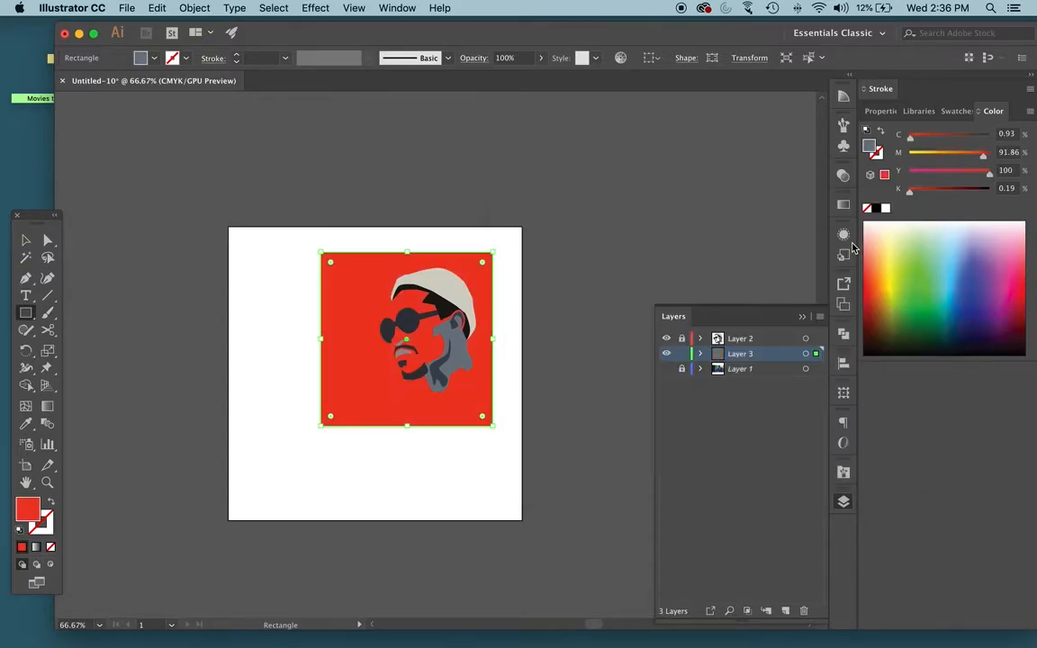
{"action": "key", "text": "v"}
{"action": "left_click", "coordinate": [616, 222]}
{"action": "scroll", "coordinate": [542, 275], "scroll_direction": "down", "scroll_amount": 2}
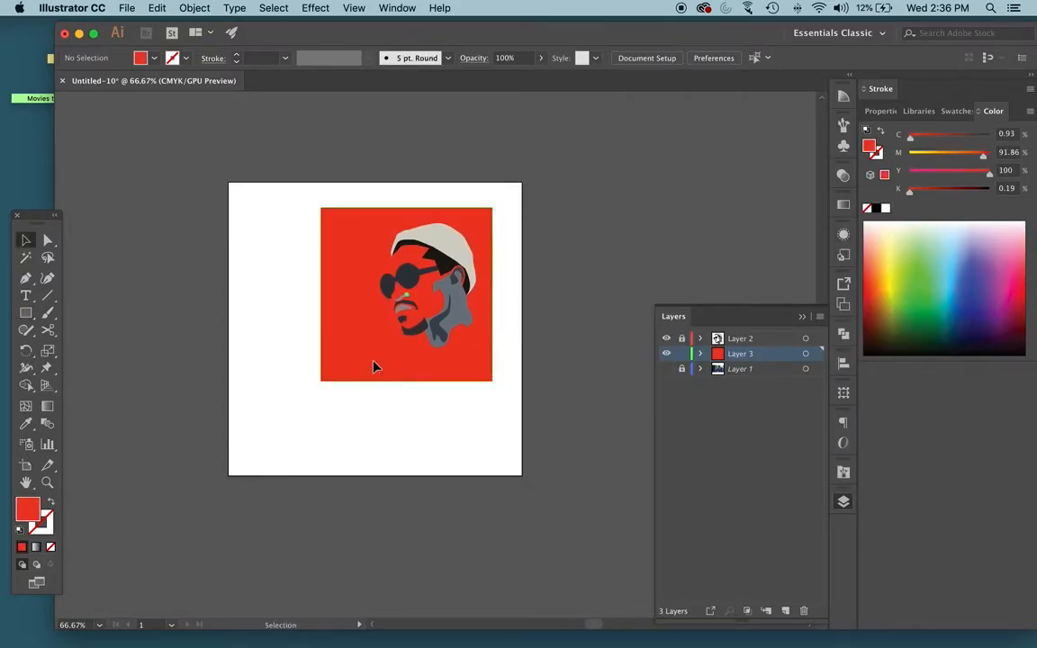
Switch the colour sliders to HSB and make the background square green with hue 131, saturation 55% and brightness 59%
{"action": "left_click", "coordinate": [337, 326]}
{"action": "left_click", "coordinate": [1029, 111]}
{"action": "left_click", "coordinate": [963, 163]}
{"action": "left_click", "coordinate": [939, 135]}
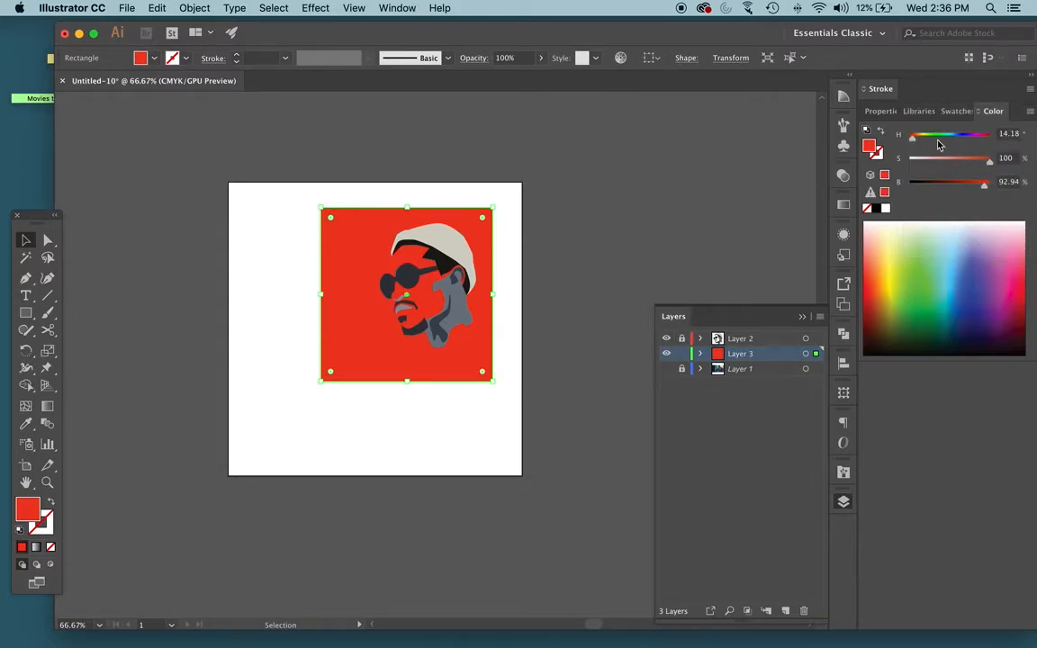
{"action": "left_click", "coordinate": [953, 160]}
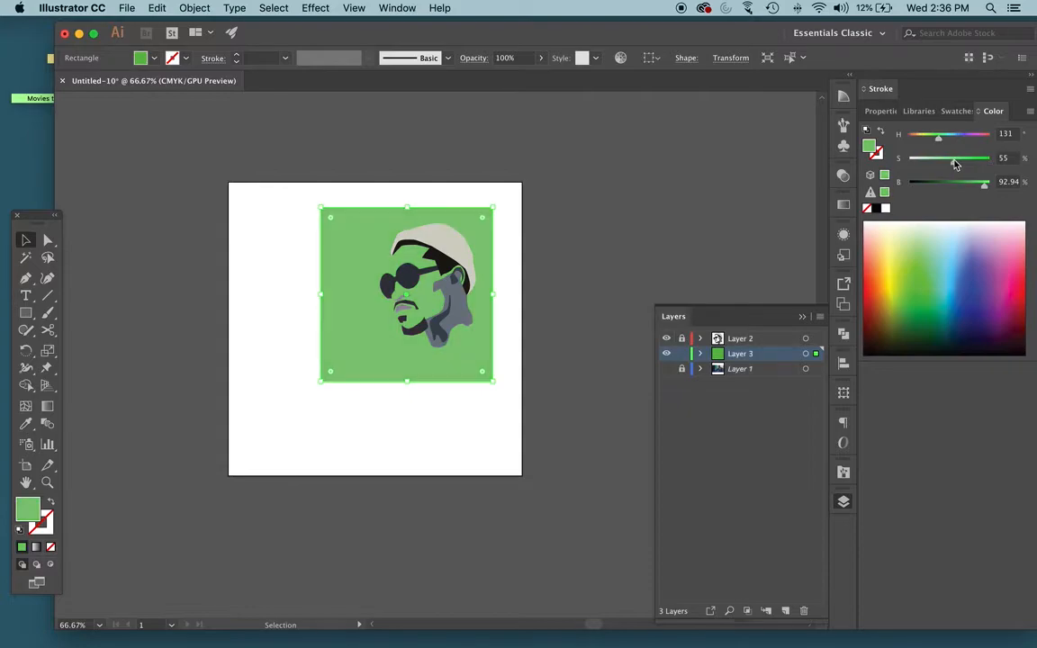
{"action": "mouse_move", "coordinate": [954, 187]}
{"action": "left_mouse_down"}
{"action": "mouse_move", "coordinate": [922, 187]}
{"action": "mouse_move", "coordinate": [957, 186]}
{"action": "left_mouse_up"}
Try a magenta hue of 329 on the background square, and settle on a brown hue of 27
{"action": "left_click_drag", "start_coordinate": [951, 136], "coordinate": [983, 141]}
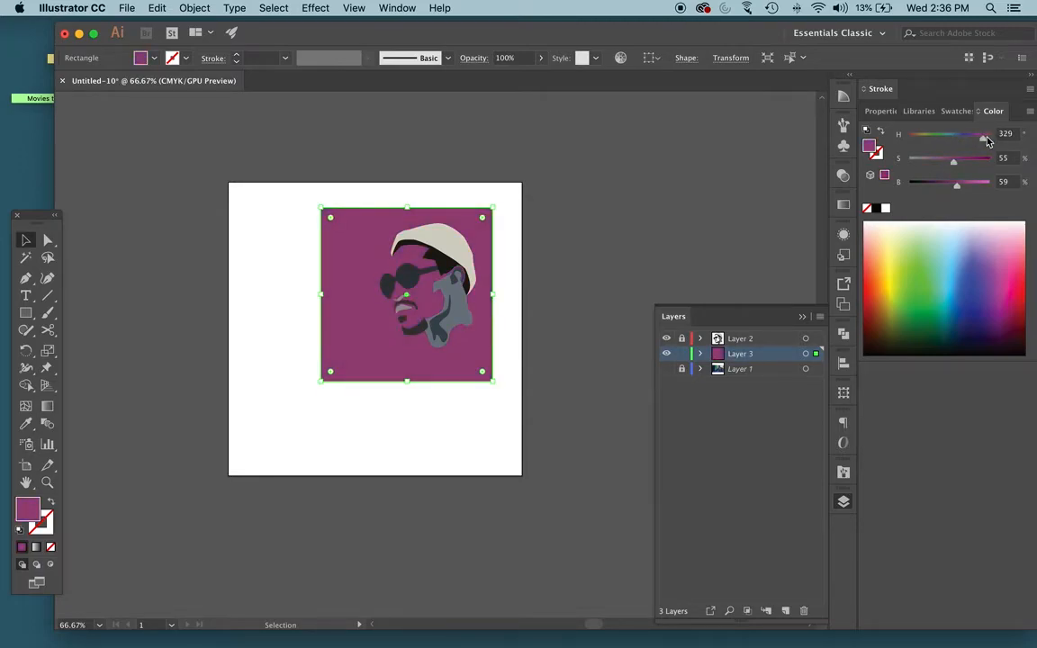
{"action": "left_click_drag", "start_coordinate": [995, 142], "coordinate": [983, 141]}
{"action": "left_click_drag", "start_coordinate": [920, 141], "coordinate": [916, 140]}
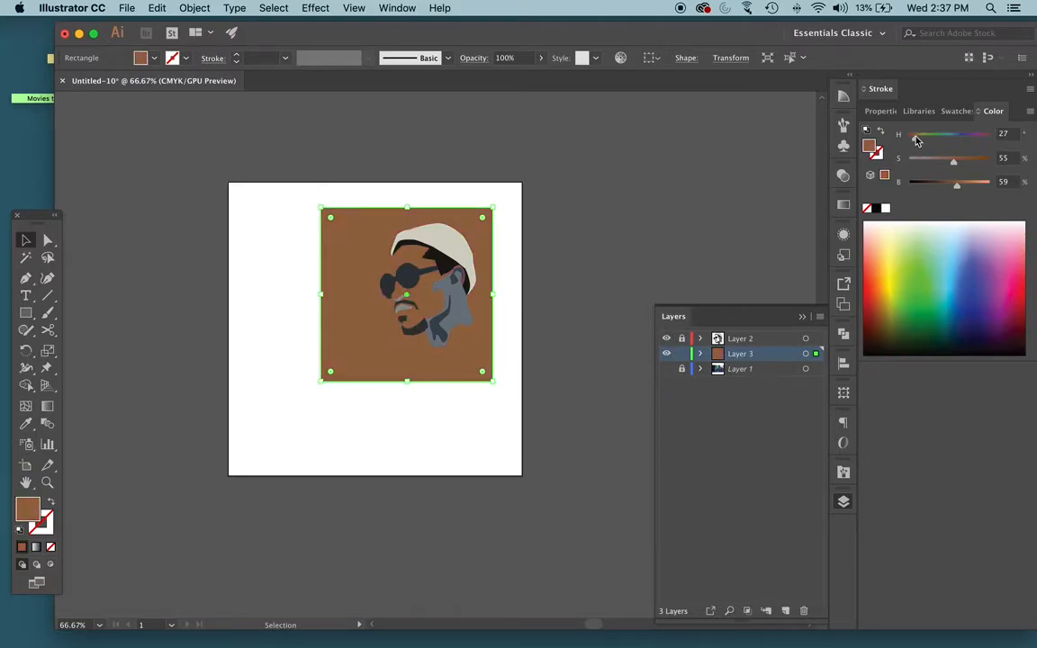
Set the brown square's saturation to 67% and brightness to 68%, leaving it deselected
{"action": "left_click", "coordinate": [973, 161]}
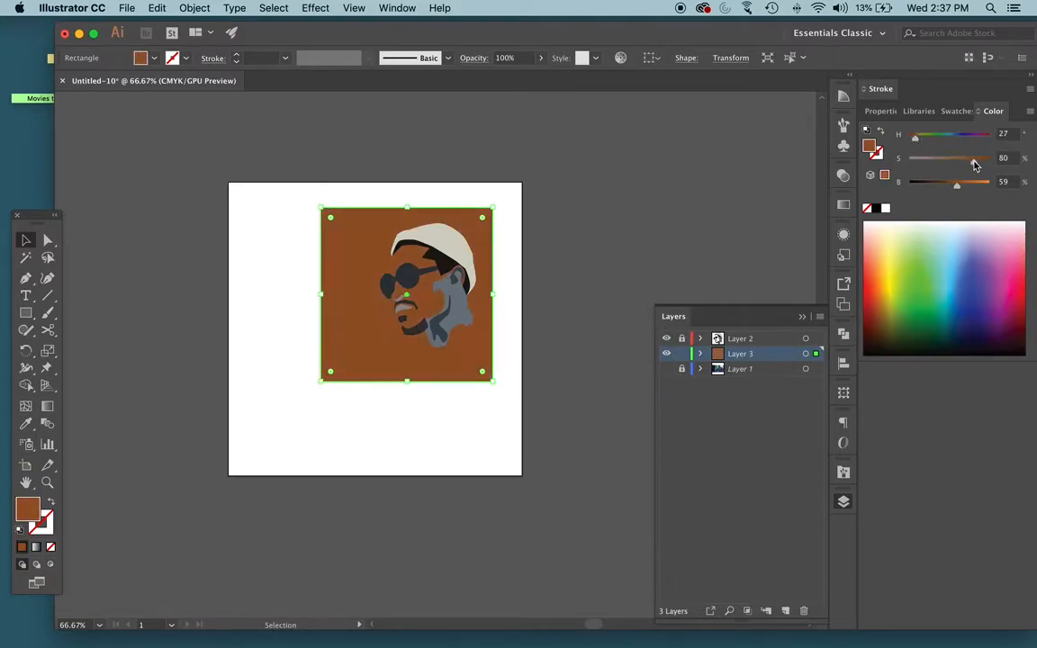
{"action": "mouse_move", "coordinate": [967, 189]}
{"action": "left_mouse_down"}
{"action": "mouse_move", "coordinate": [980, 188]}
{"action": "mouse_move", "coordinate": [947, 162]}
{"action": "mouse_move", "coordinate": [965, 186]}
{"action": "left_mouse_up"}
{"action": "left_click", "coordinate": [968, 186]}
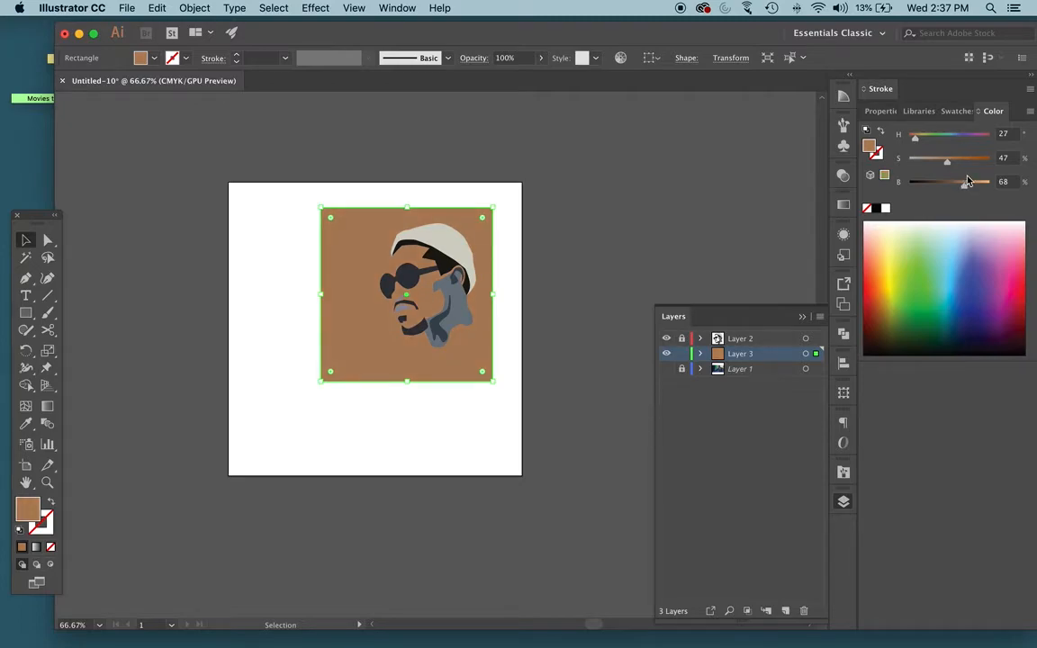
{"action": "left_click", "coordinate": [962, 161]}
{"action": "left_click", "coordinate": [707, 197]}
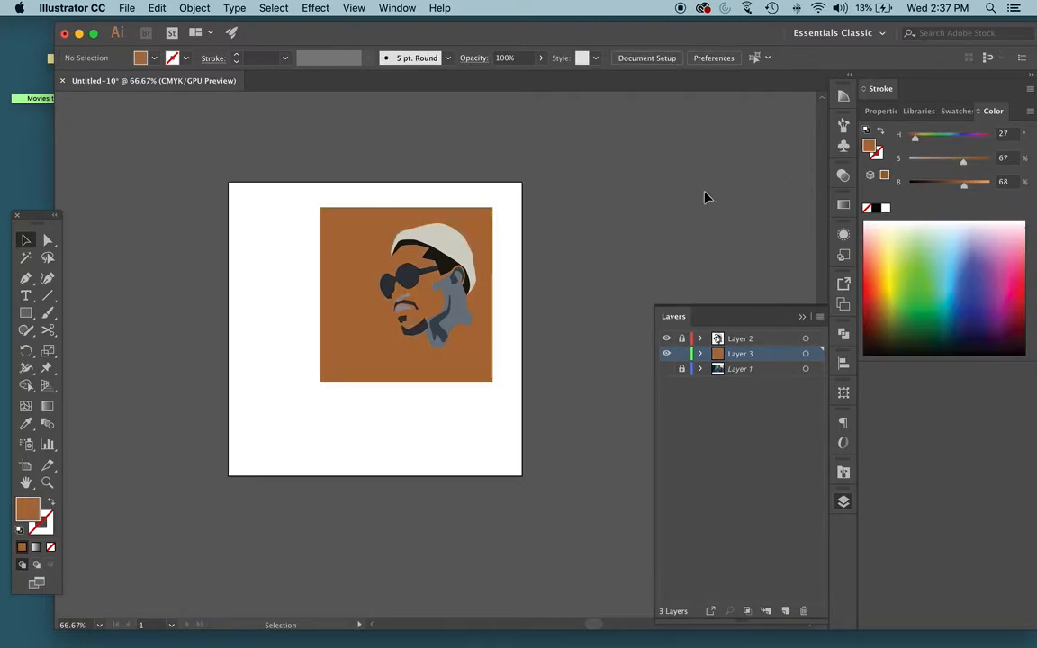
{"action": "left_click", "coordinate": [368, 367]}
{"action": "left_click", "coordinate": [585, 259]}
With the illustration layer unlocked and the background layer hidden, select all the head shapes and group them
{"action": "left_click", "coordinate": [681, 340]}
{"action": "left_click", "coordinate": [666, 353]}
{"action": "left_click_drag", "start_coordinate": [346, 221], "coordinate": [569, 390]}
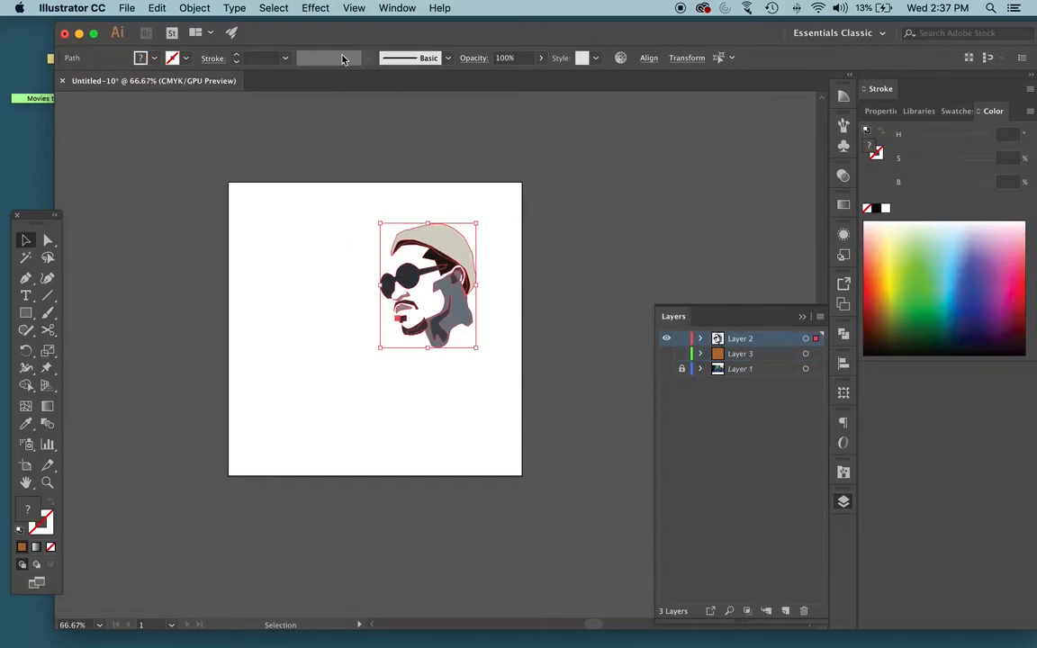
{"action": "left_click", "coordinate": [328, 213]}
{"action": "left_click_drag", "start_coordinate": [329, 212], "coordinate": [423, 333]}
{"action": "right_click", "coordinate": [455, 256]}
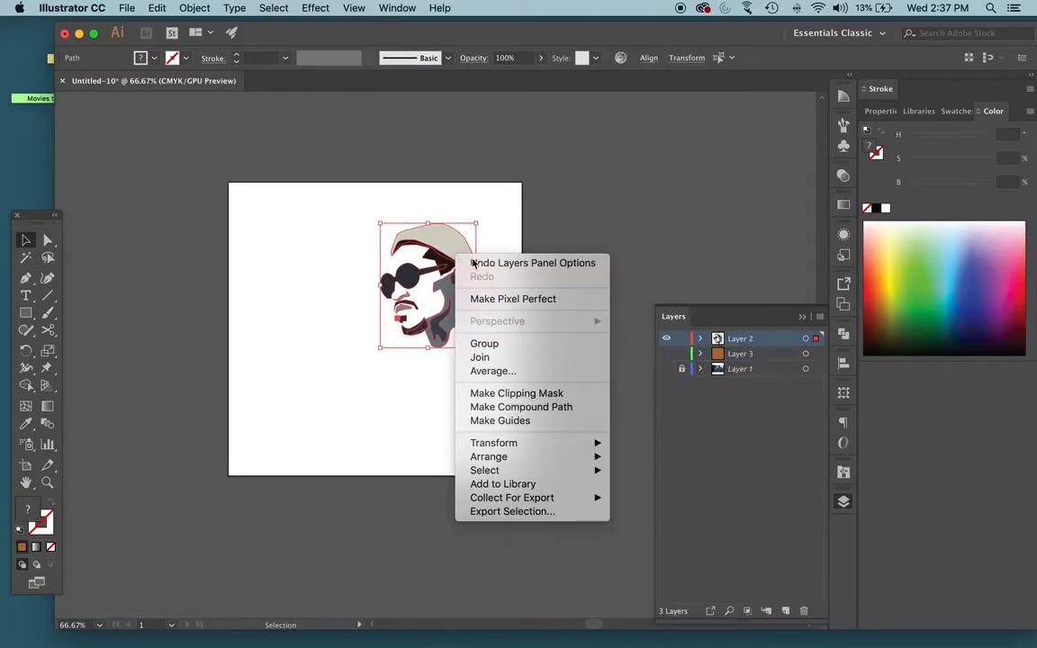
{"action": "left_click", "coordinate": [515, 351]}
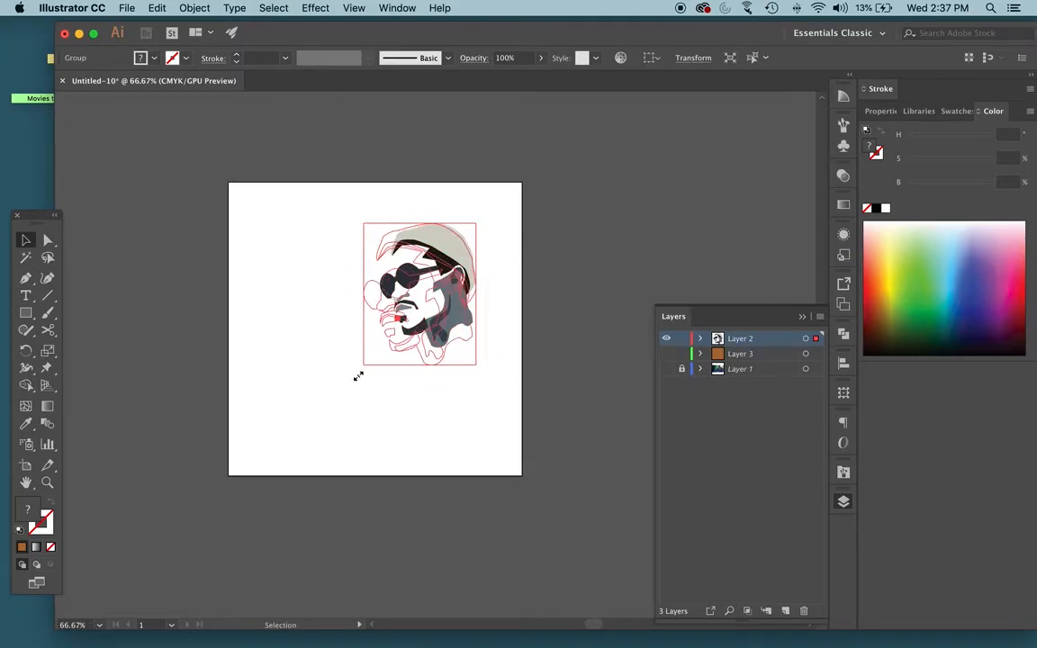
Scale the grouped head up to fill most of the artboard, place it toward the right side, and deselect it
{"action": "left_click_drag", "start_coordinate": [358, 376], "coordinate": [261, 463]}
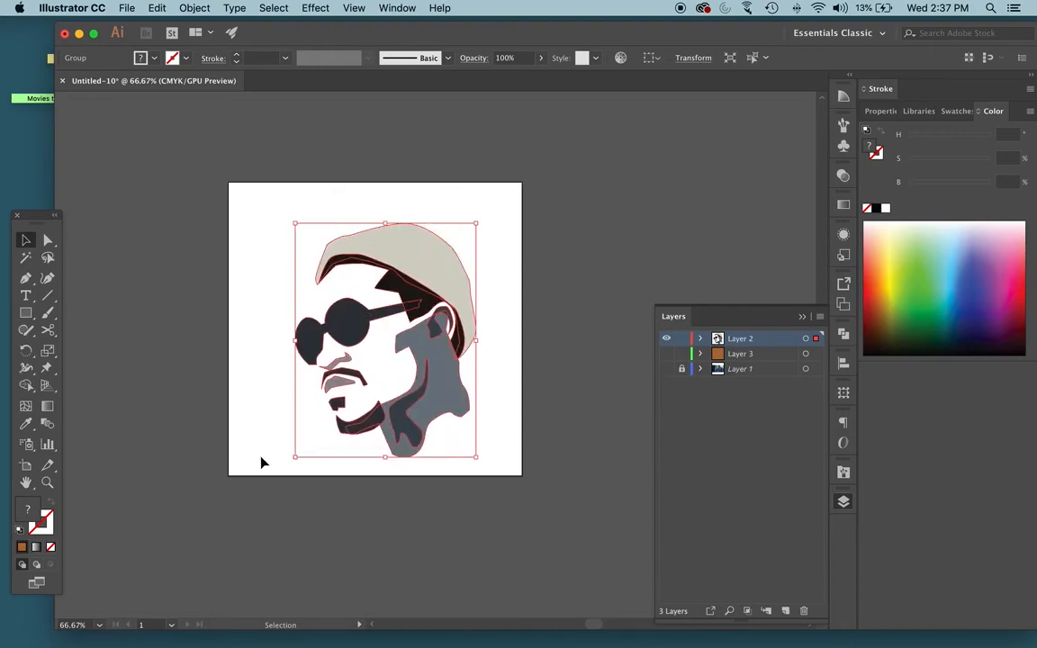
{"action": "left_click_drag", "start_coordinate": [486, 218], "coordinate": [500, 191]}
{"action": "left_click_drag", "start_coordinate": [465, 240], "coordinate": [476, 251]}
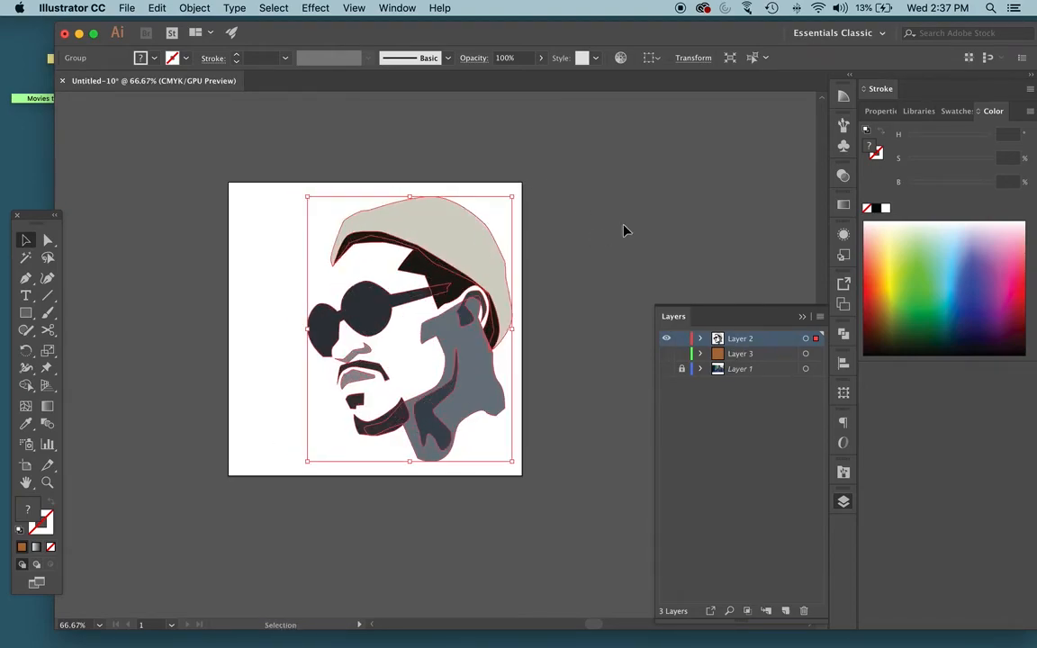
{"action": "left_click", "coordinate": [622, 230]}
Show the background layer and resize the brown rectangle to reach the artboard's lower-left corner, covering the face and jaw
{"action": "left_click", "coordinate": [666, 353]}
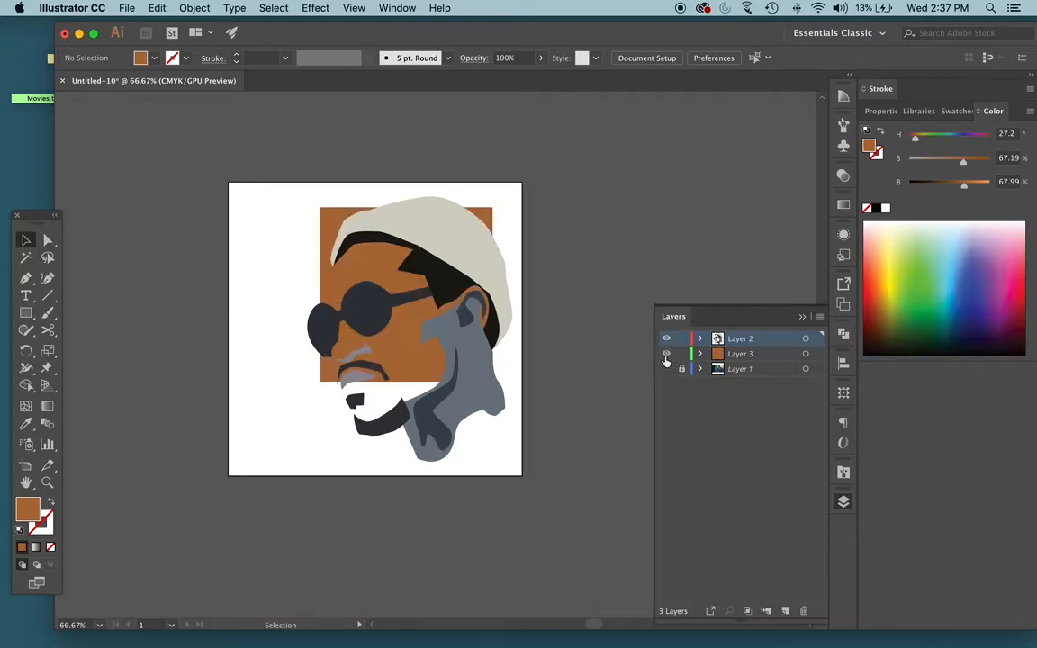
{"action": "left_click", "coordinate": [331, 218]}
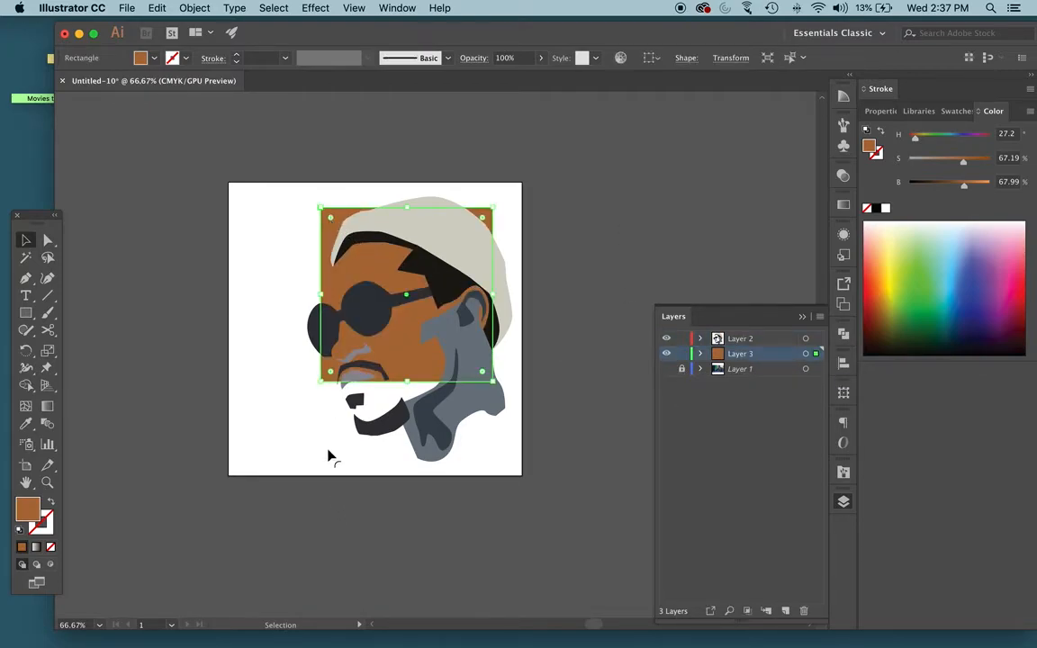
{"action": "left_click_drag", "start_coordinate": [320, 380], "coordinate": [232, 473]}
{"action": "left_click_drag", "start_coordinate": [492, 210], "coordinate": [462, 271]}
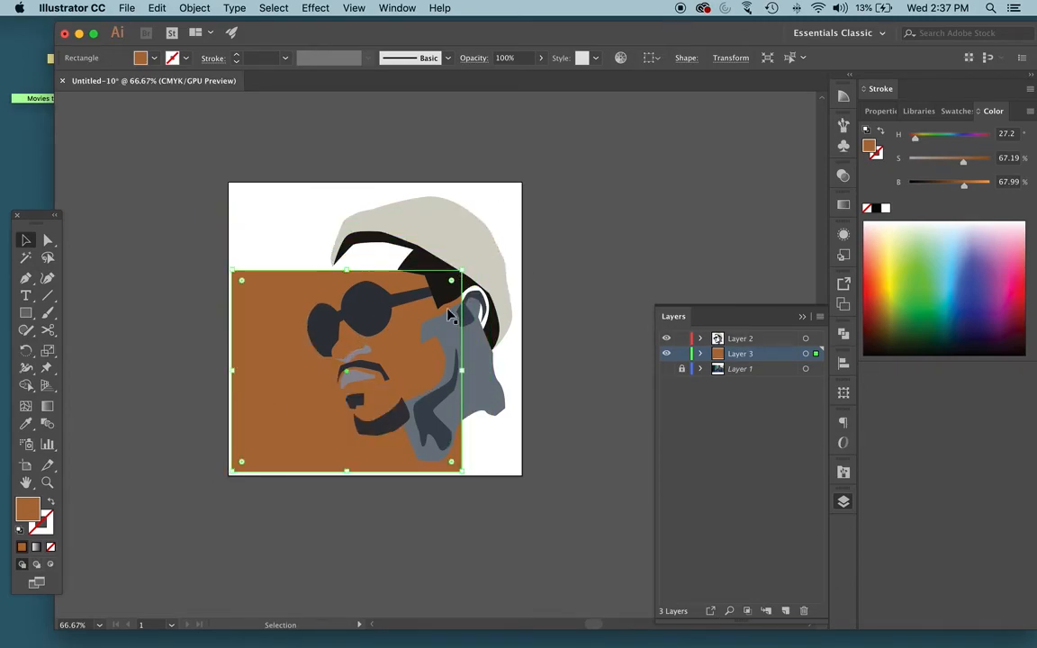
{"action": "left_click", "coordinate": [626, 378]}
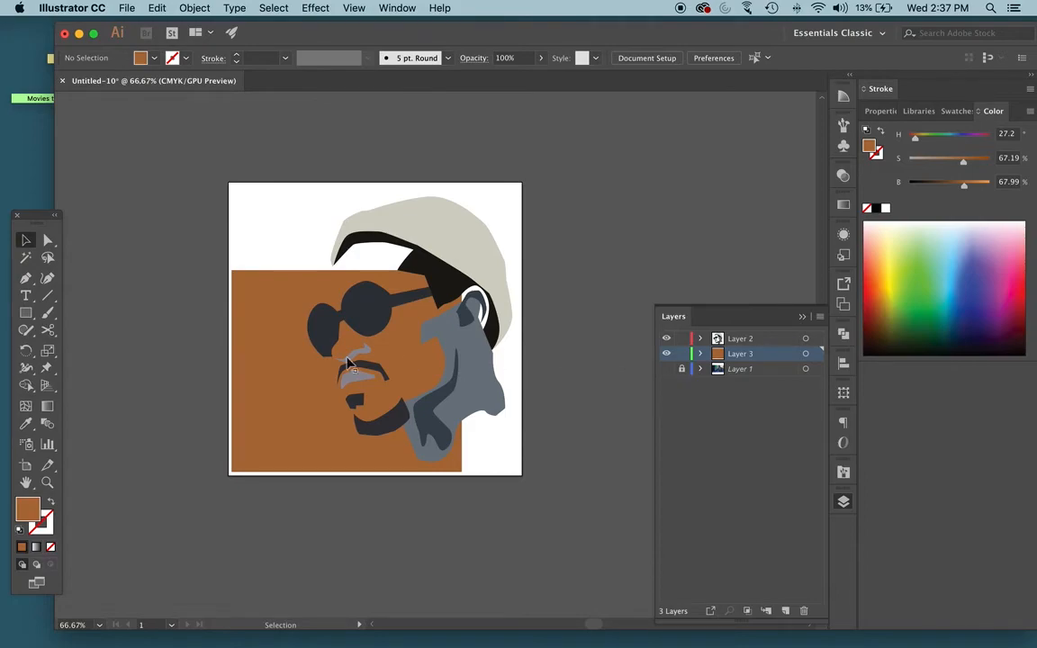
Extend the brown rectangle up to the artboard's top edge and align it with the artboard's left edge
{"action": "left_click", "coordinate": [247, 308]}
{"action": "left_click_drag", "start_coordinate": [461, 271], "coordinate": [476, 181]}
{"action": "left_click", "coordinate": [585, 215]}
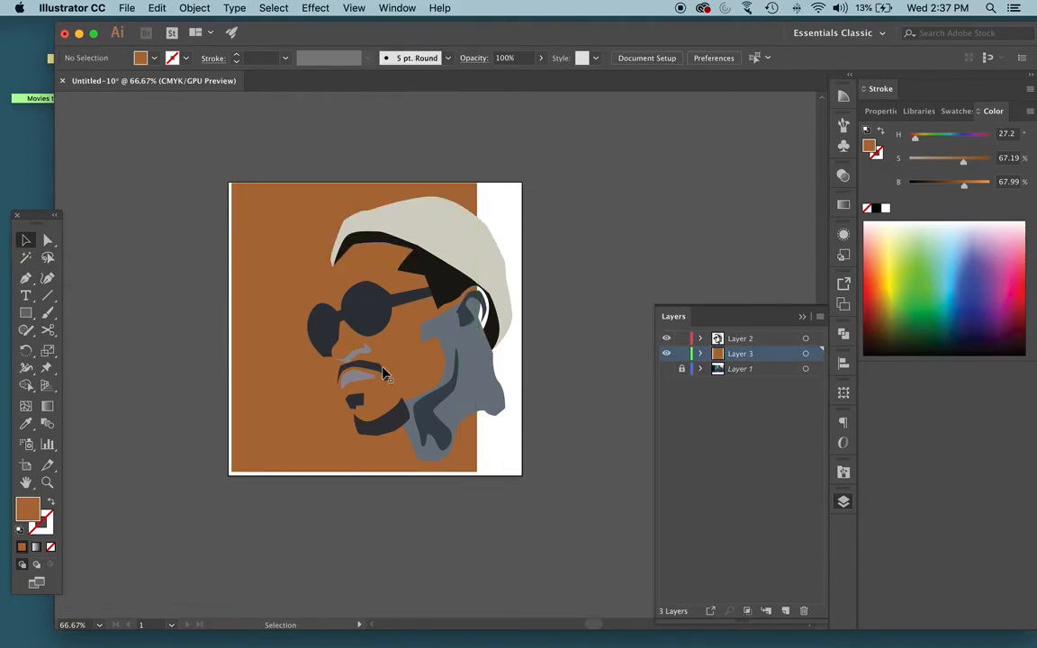
{"action": "left_click", "coordinate": [317, 398]}
{"action": "left_click", "coordinate": [605, 278]}
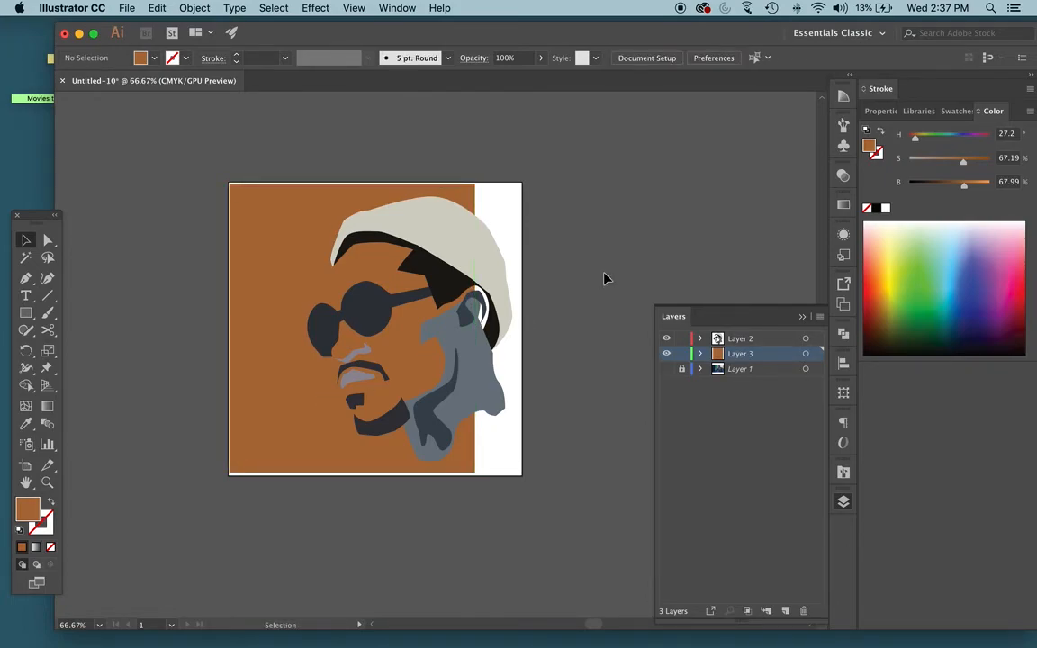
Ungroup the head illustration and deselect its shapes
{"action": "left_click", "coordinate": [476, 371]}
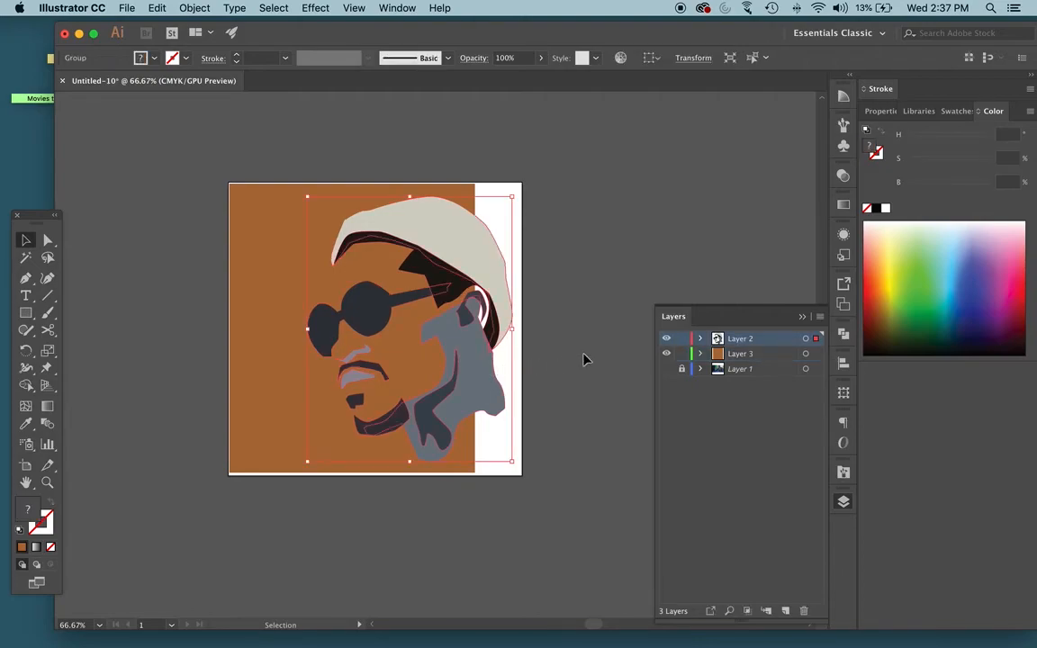
{"action": "right_click", "coordinate": [475, 358]}
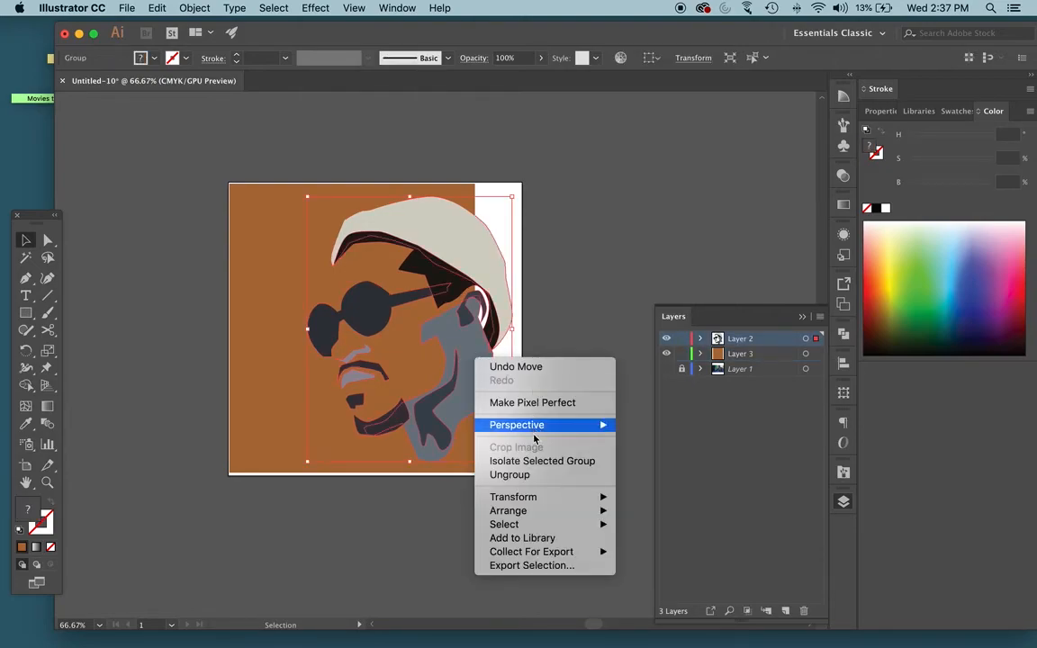
{"action": "left_click", "coordinate": [543, 475]}
{"action": "left_click", "coordinate": [583, 278]}
{"action": "left_click", "coordinate": [453, 331]}
{"action": "left_click", "coordinate": [355, 358], "text": "shift"}
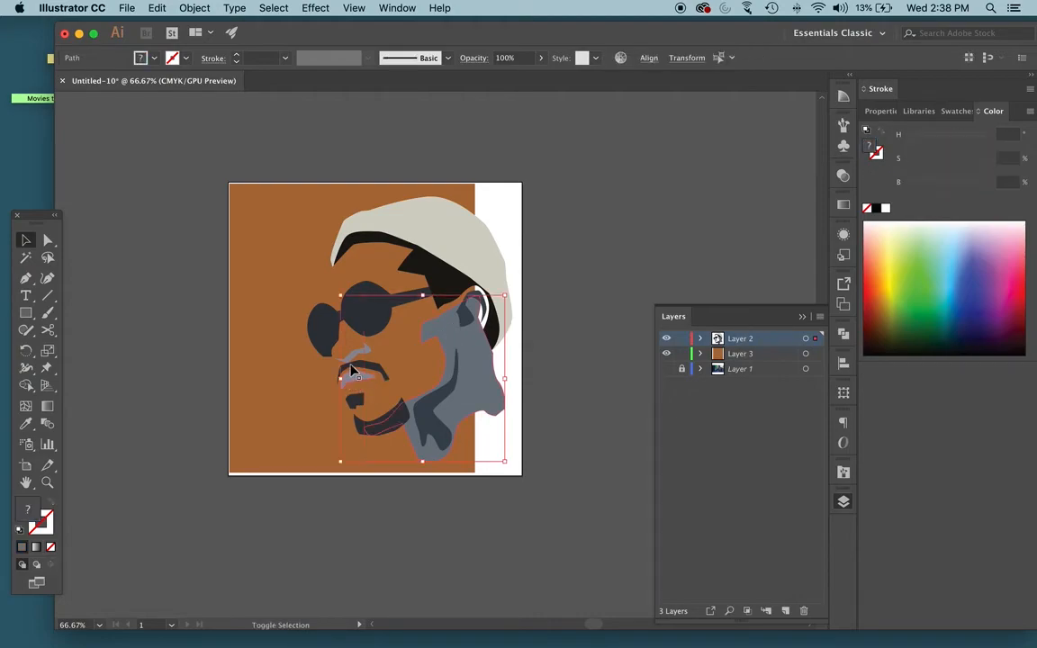
{"action": "left_click", "coordinate": [355, 355], "text": "shift"}
{"action": "double_click", "coordinate": [28, 512]}
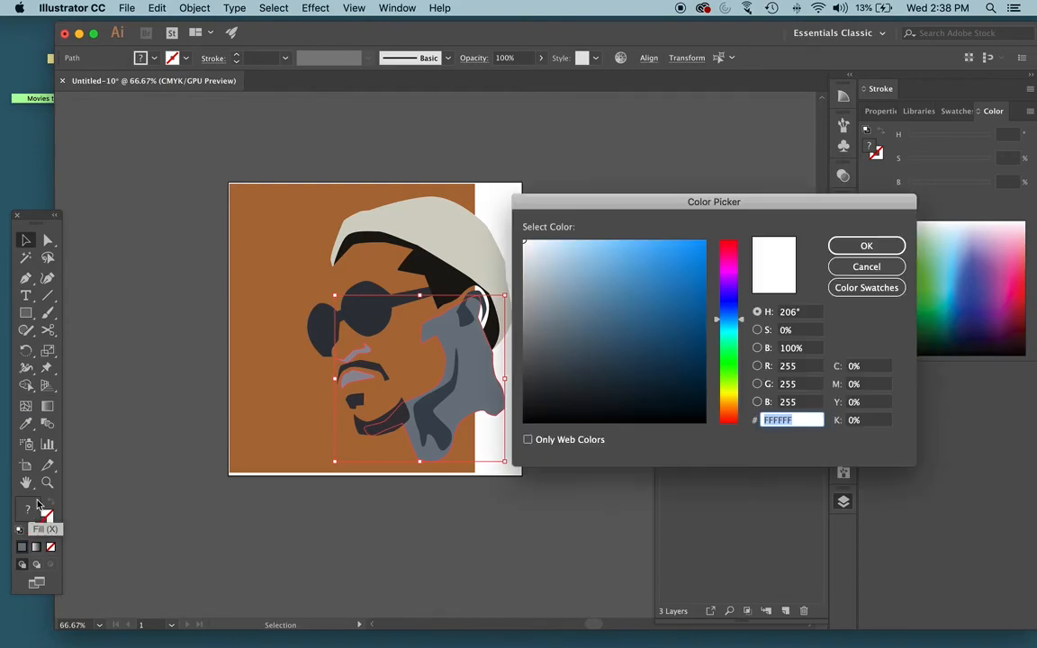
{"action": "left_click", "coordinate": [866, 267]}
Recolour the large neck and cheek shadow shape darker and bluer, with brightness 39% and saturation 34%, and deselect it
{"action": "left_click", "coordinate": [419, 325]}
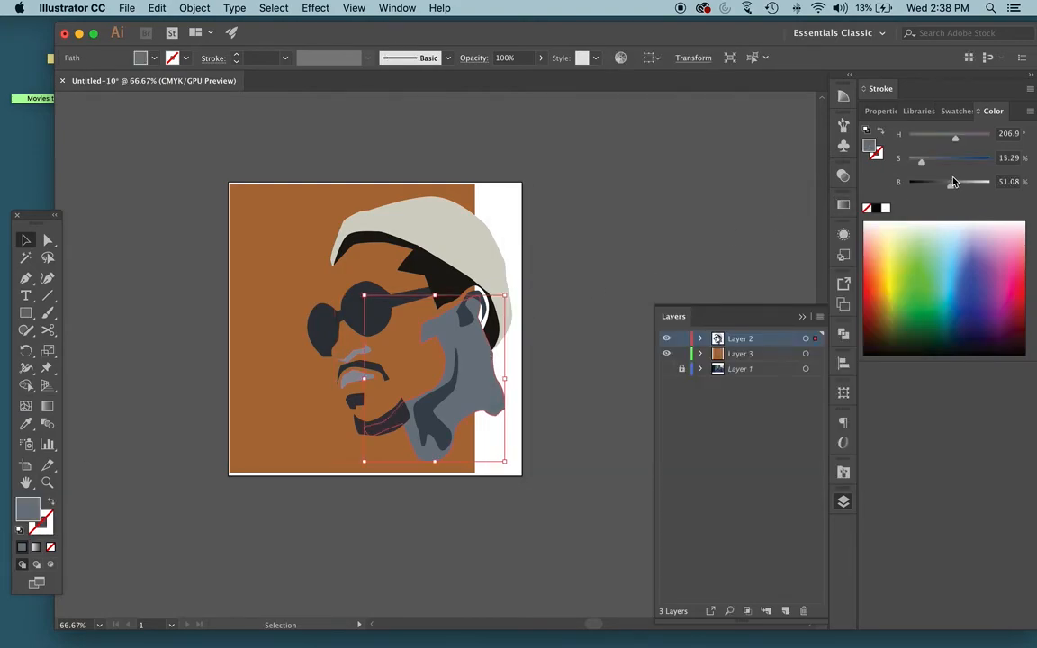
{"action": "left_click_drag", "start_coordinate": [951, 176], "coordinate": [940, 187]}
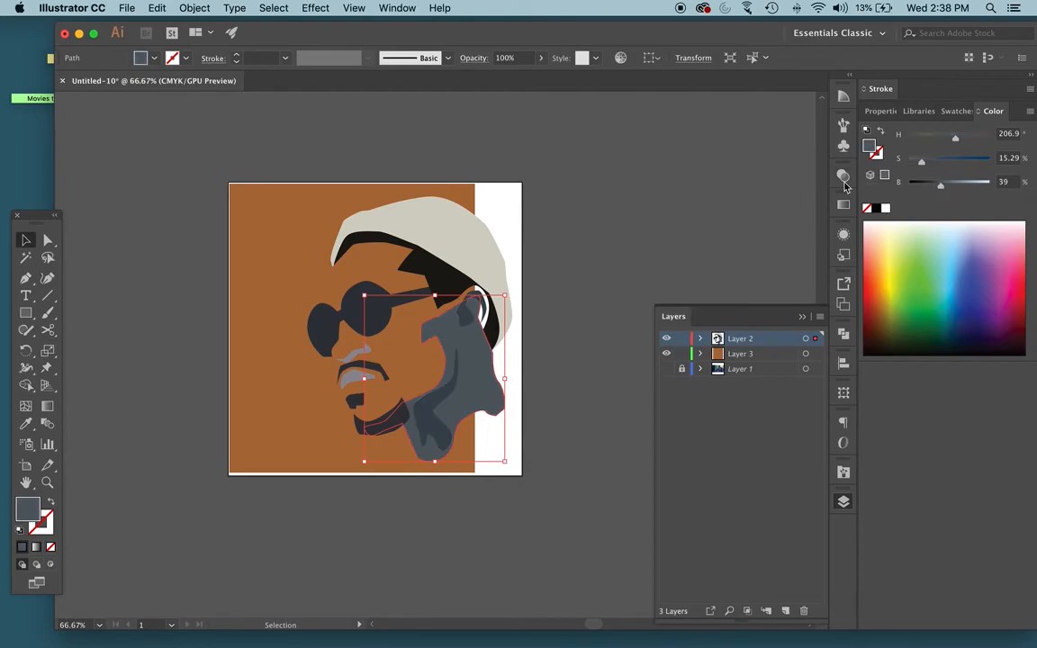
{"action": "left_click", "coordinate": [947, 166]}
{"action": "left_click_drag", "start_coordinate": [947, 166], "coordinate": [936, 167]}
{"action": "left_click", "coordinate": [266, 407]}
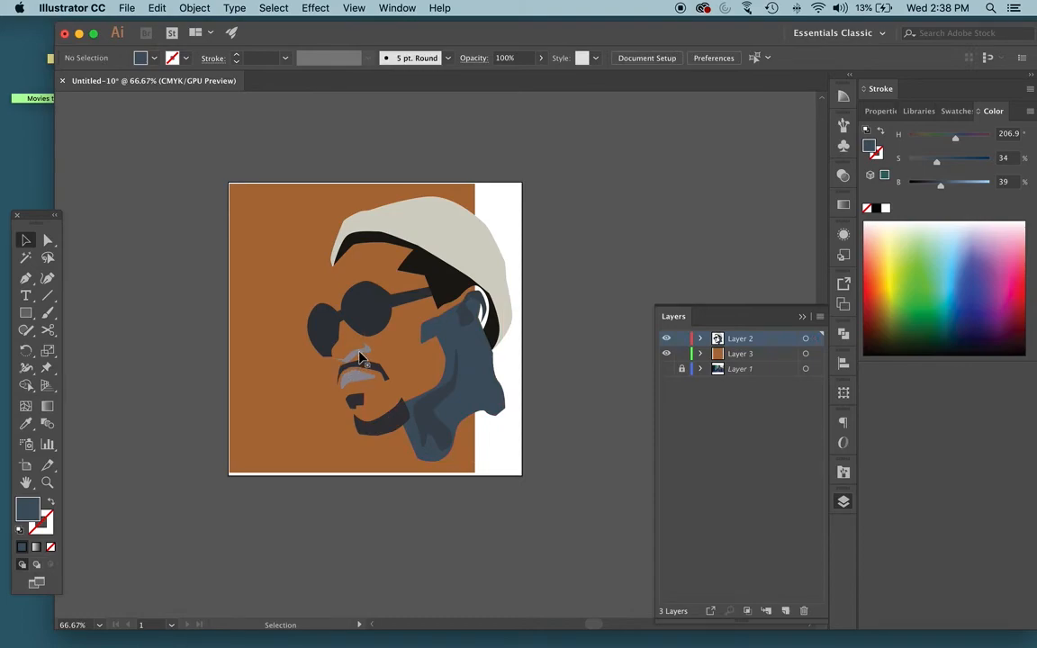
Recolour the nose shadow and lip shapes together to a muted purple with saturation 21% and brightness 48%, and deselect them
{"action": "left_click", "coordinate": [360, 360]}
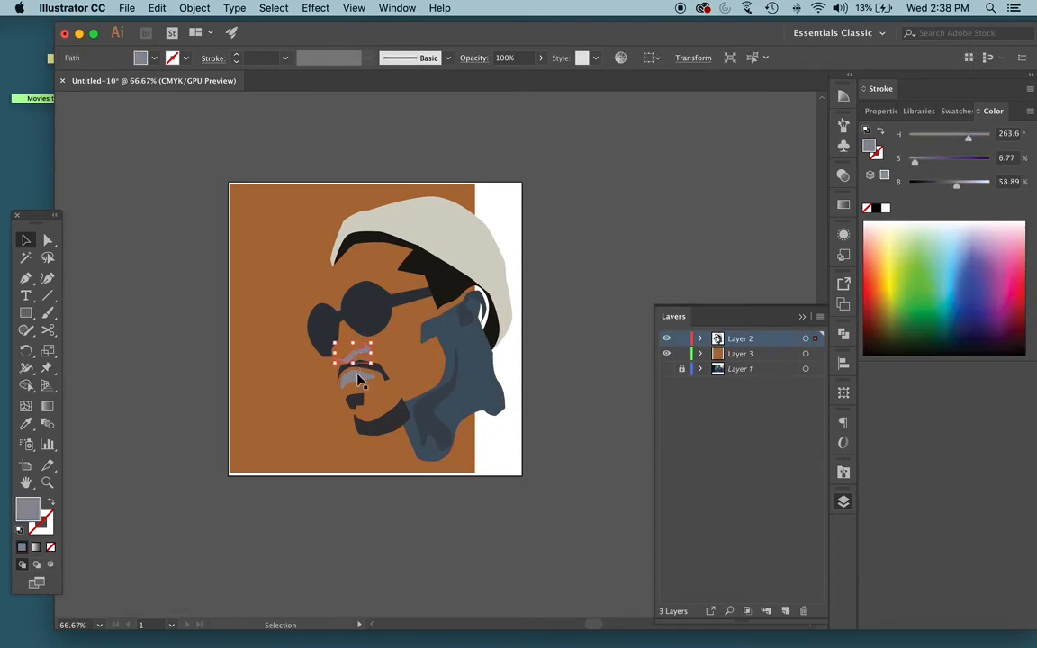
{"action": "left_click", "coordinate": [929, 166]}
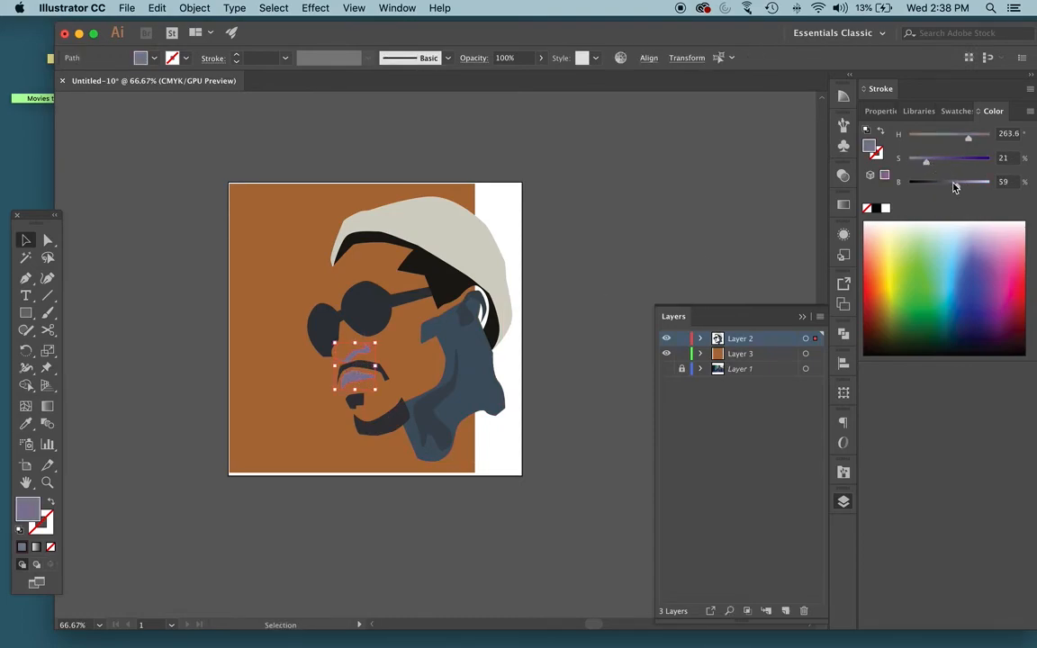
{"action": "left_click_drag", "start_coordinate": [955, 185], "coordinate": [947, 184]}
{"action": "left_click", "coordinate": [628, 204]}
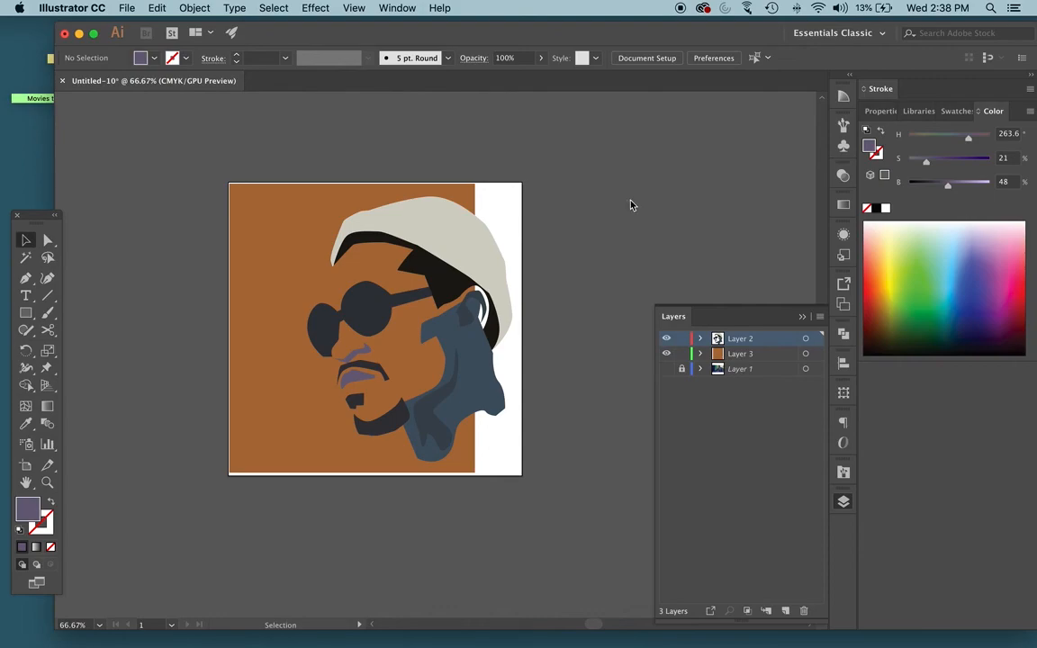
Darken the sunglasses' fill to a near-black blue with hue 216°, saturation about 26% and brightness about 15%, and deselect them
{"action": "left_click", "coordinate": [364, 302]}
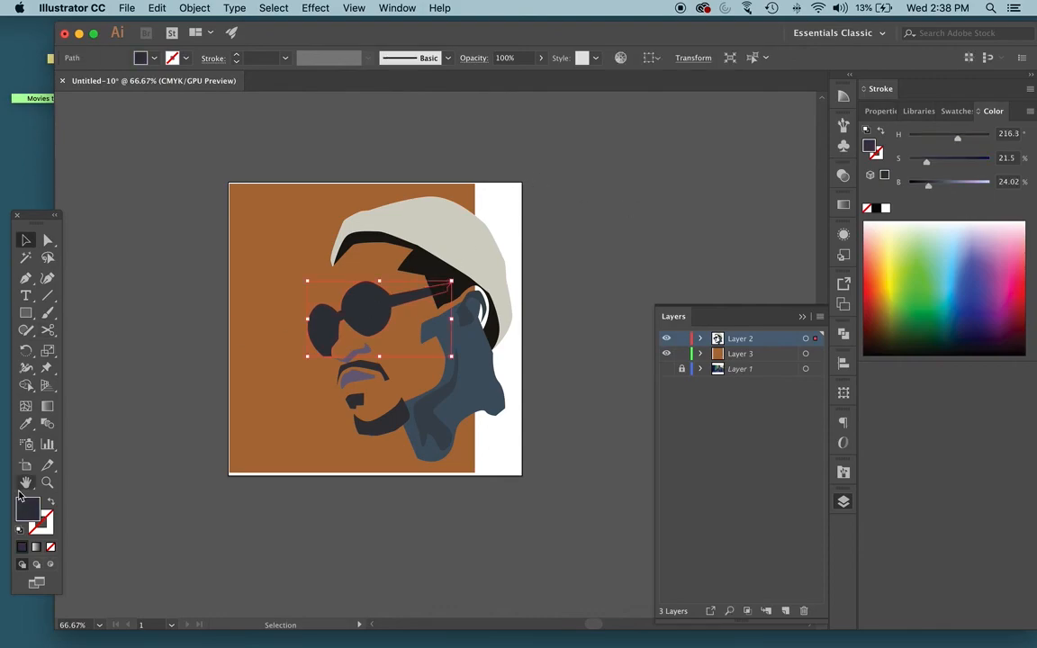
{"action": "double_click", "coordinate": [30, 518]}
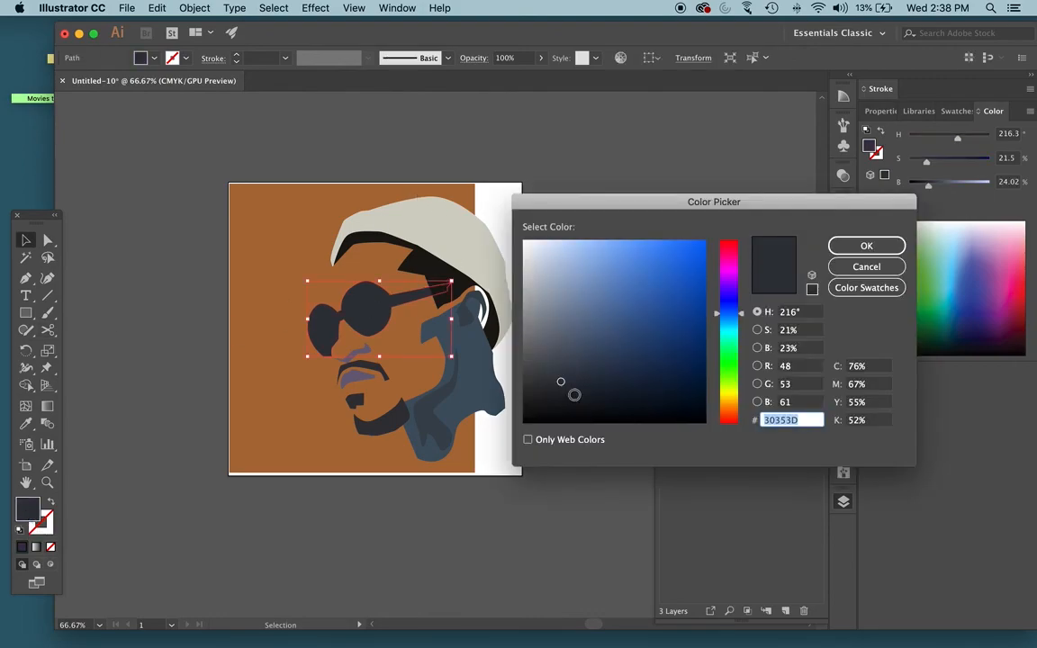
{"action": "left_click", "coordinate": [866, 246]}
{"action": "left_click", "coordinate": [592, 184]}
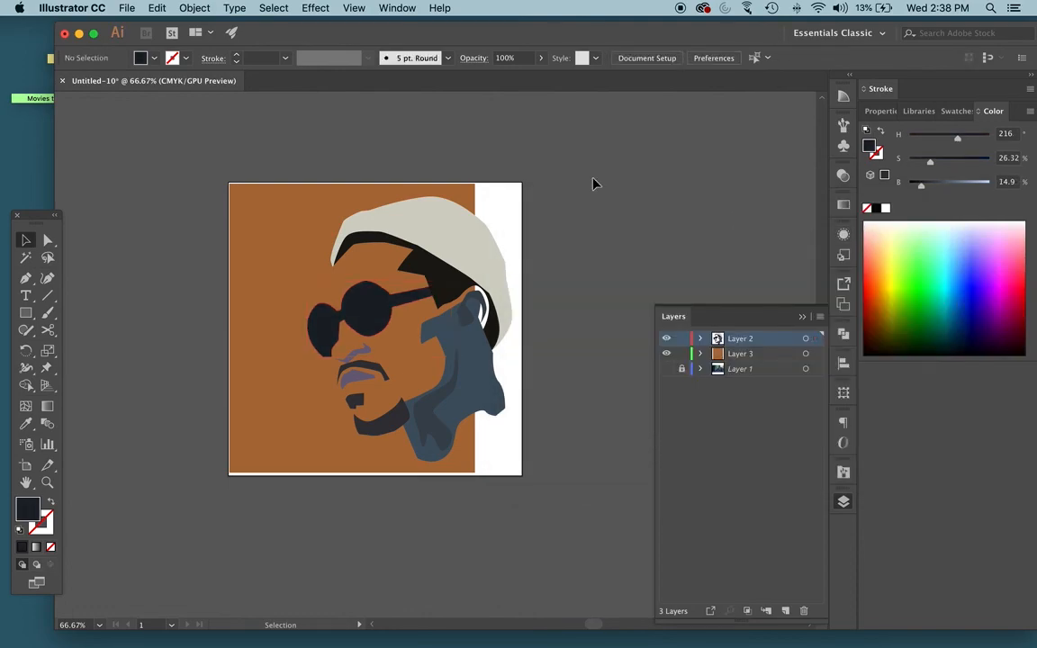